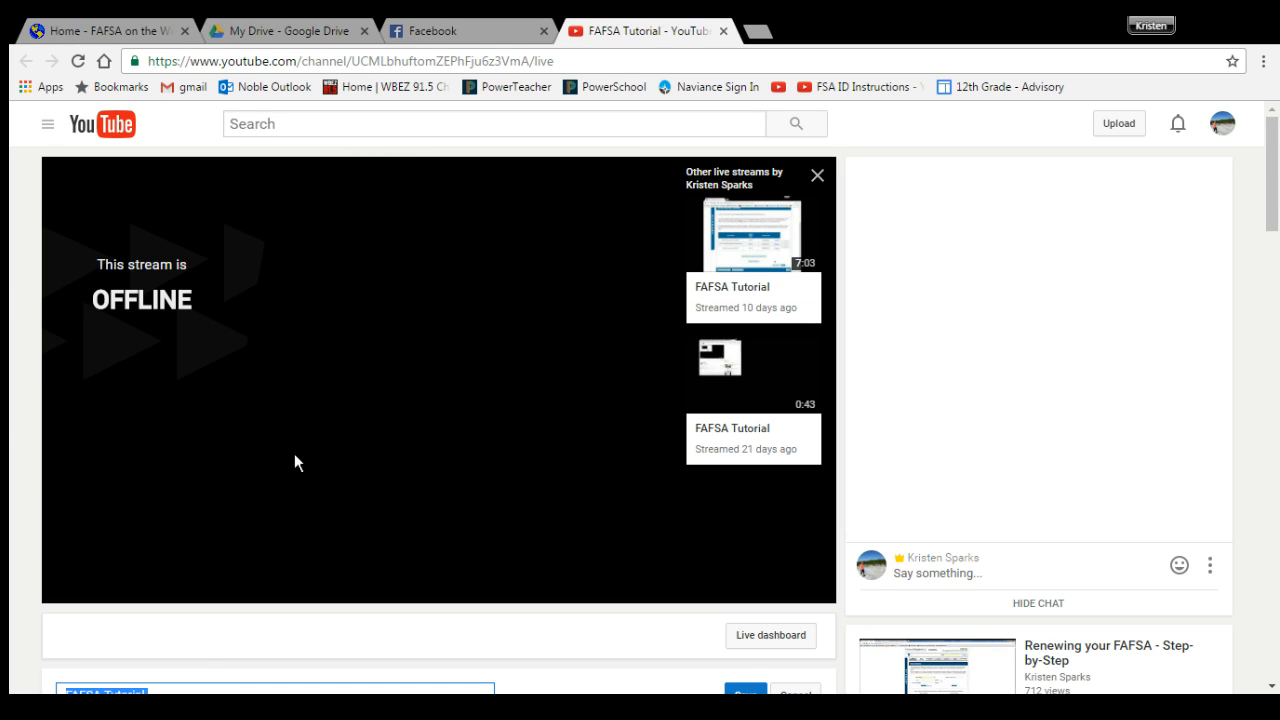
# Step: Start broadcasting the FAFSA Tutorial stream and return to its YouTube Live preview
pyautogui.click(244, 707)
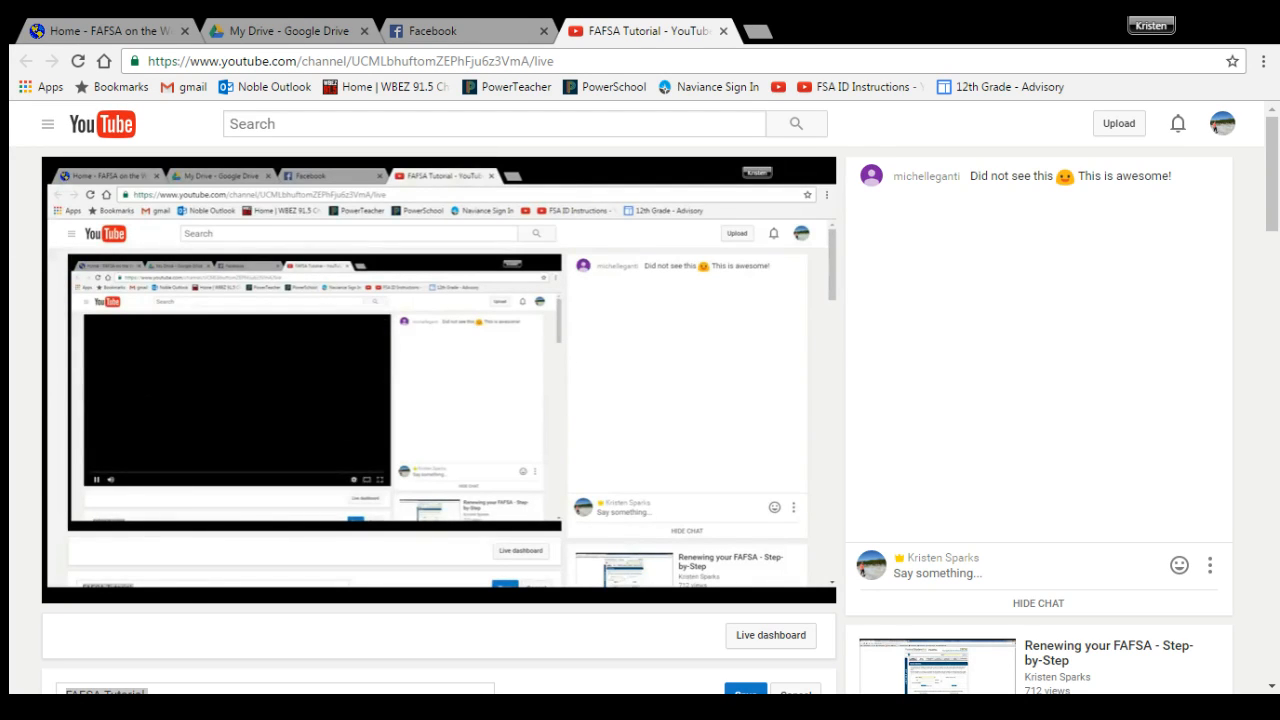
pyautogui.click(170, 706)
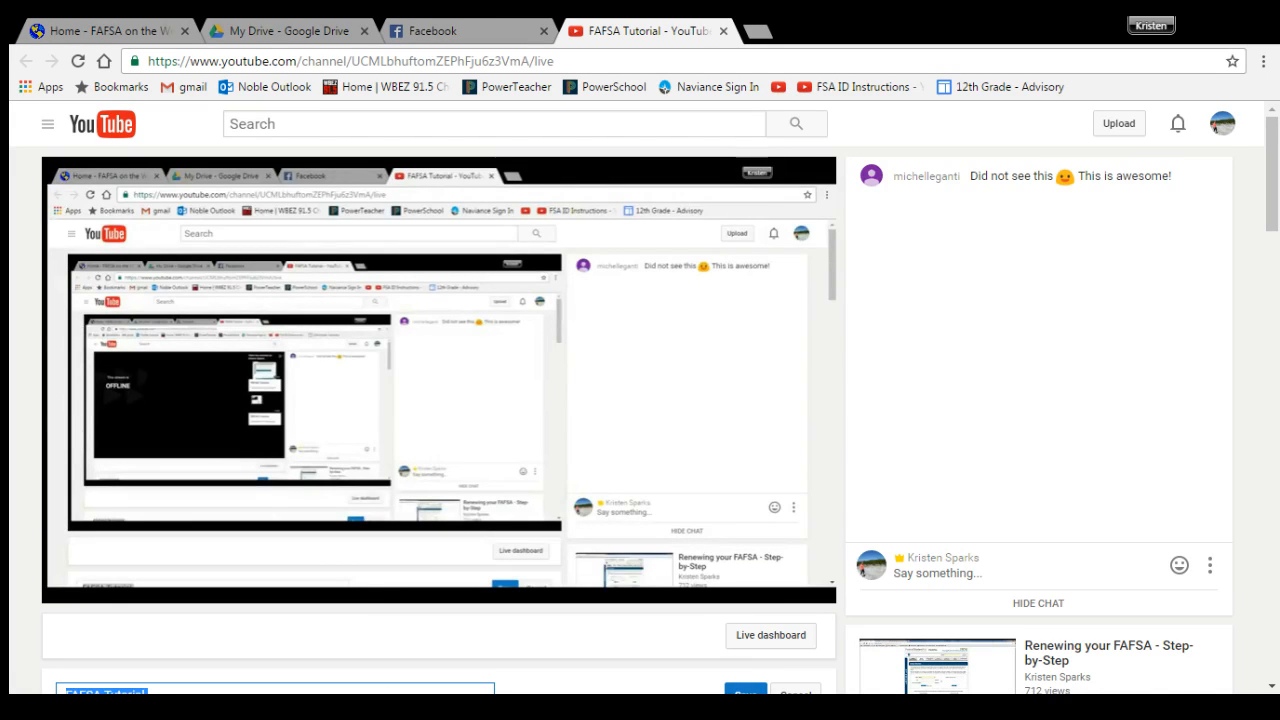
# Step: Select and copy the live stream page's URL from the address bar
pyautogui.click(458, 60)
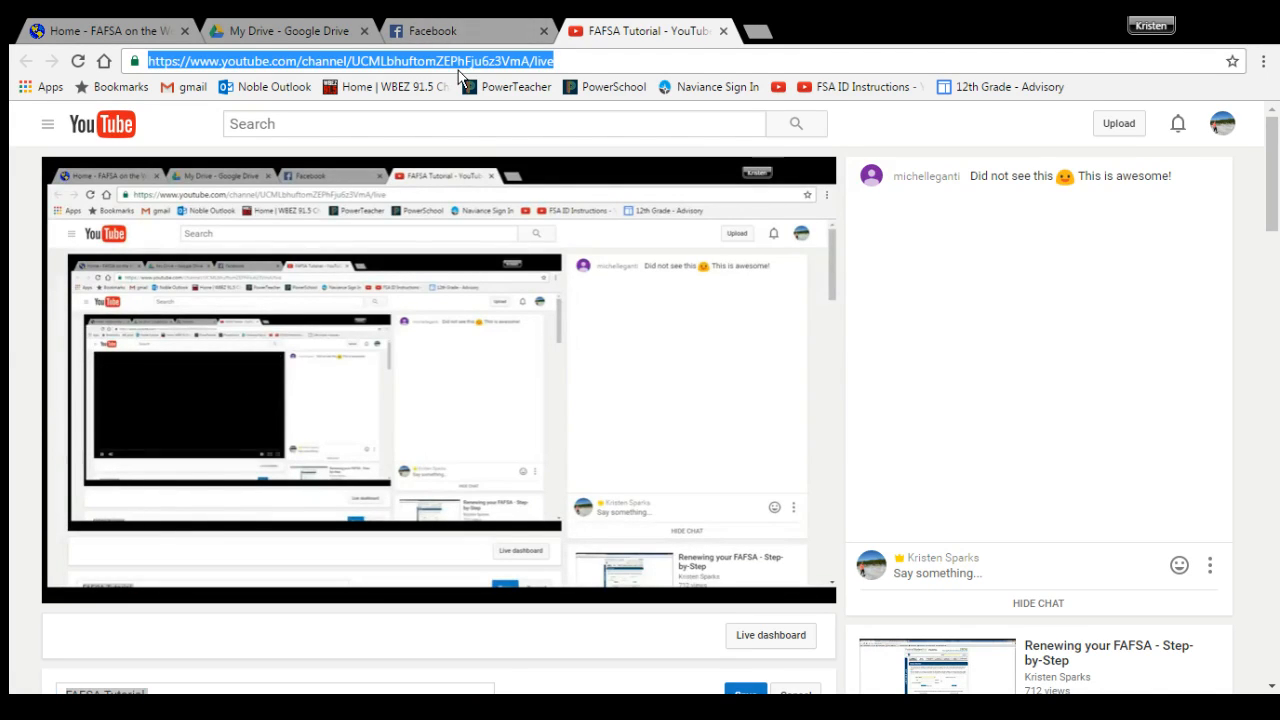
pyautogui.click(186, 690)
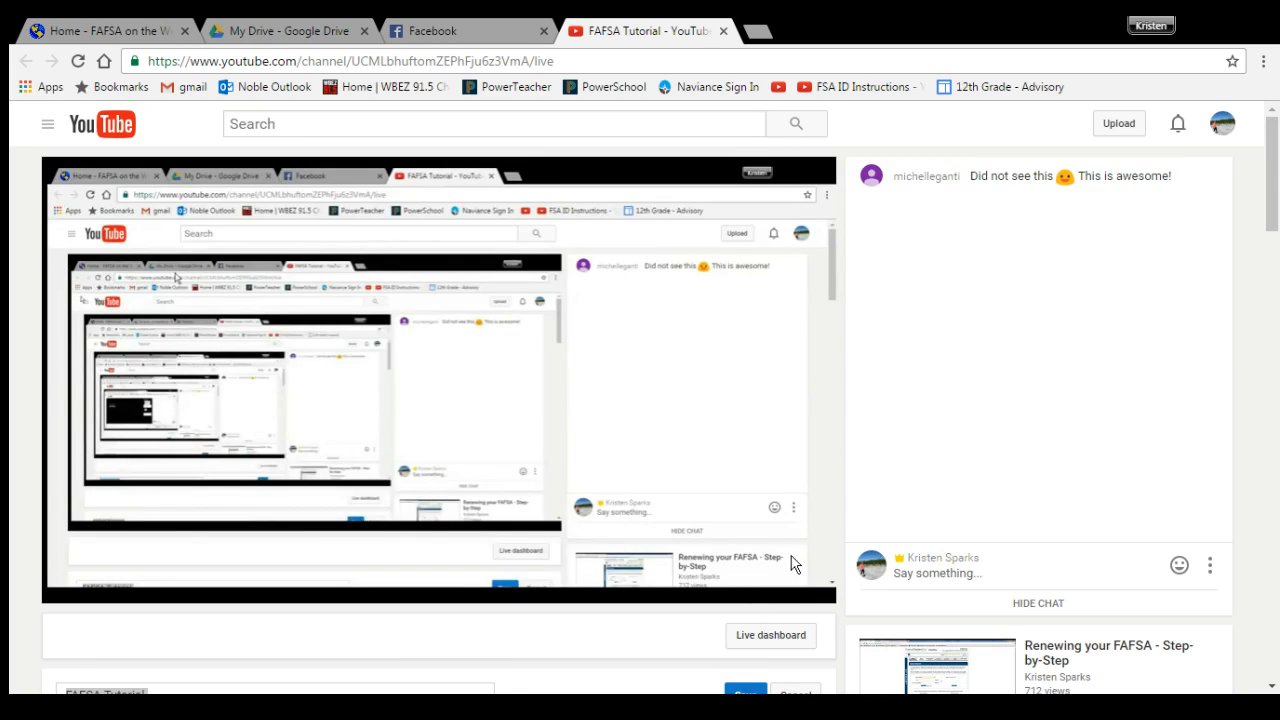
pyautogui.click(514, 61)
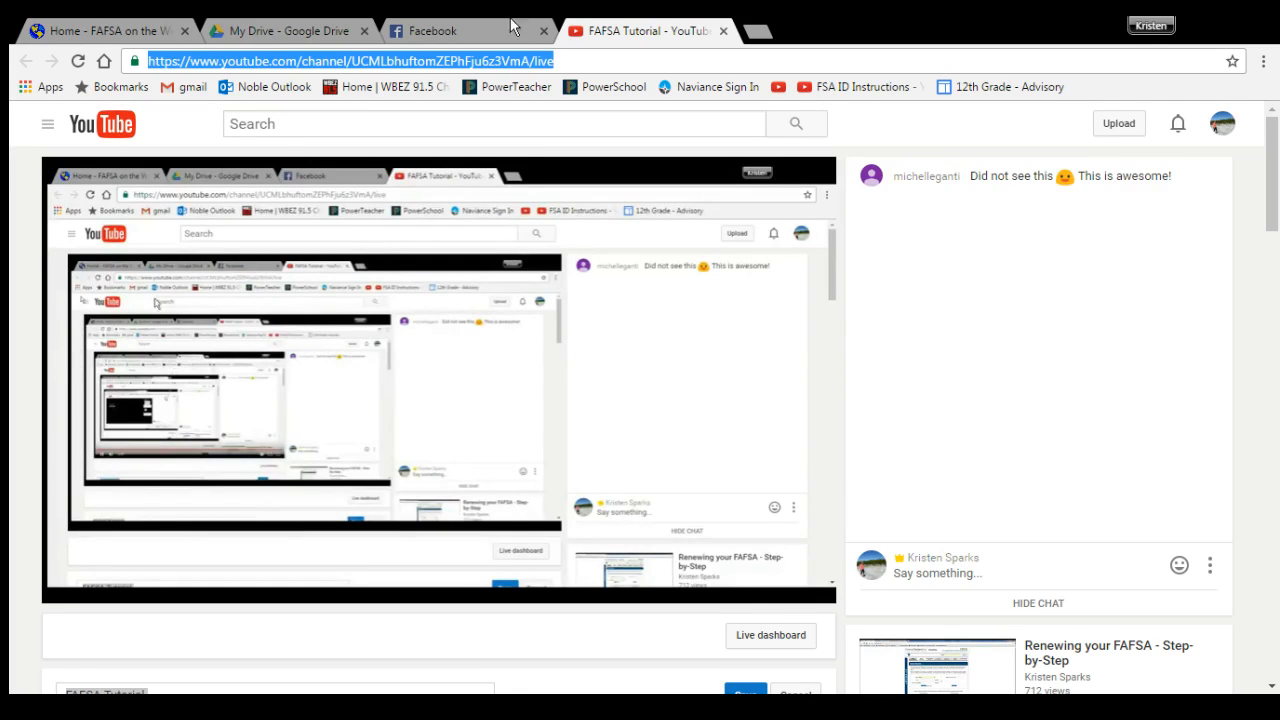
# Step: Paste the YouTube live link into a new Facebook status post and remove the duplicate link
pyautogui.click(470, 30)
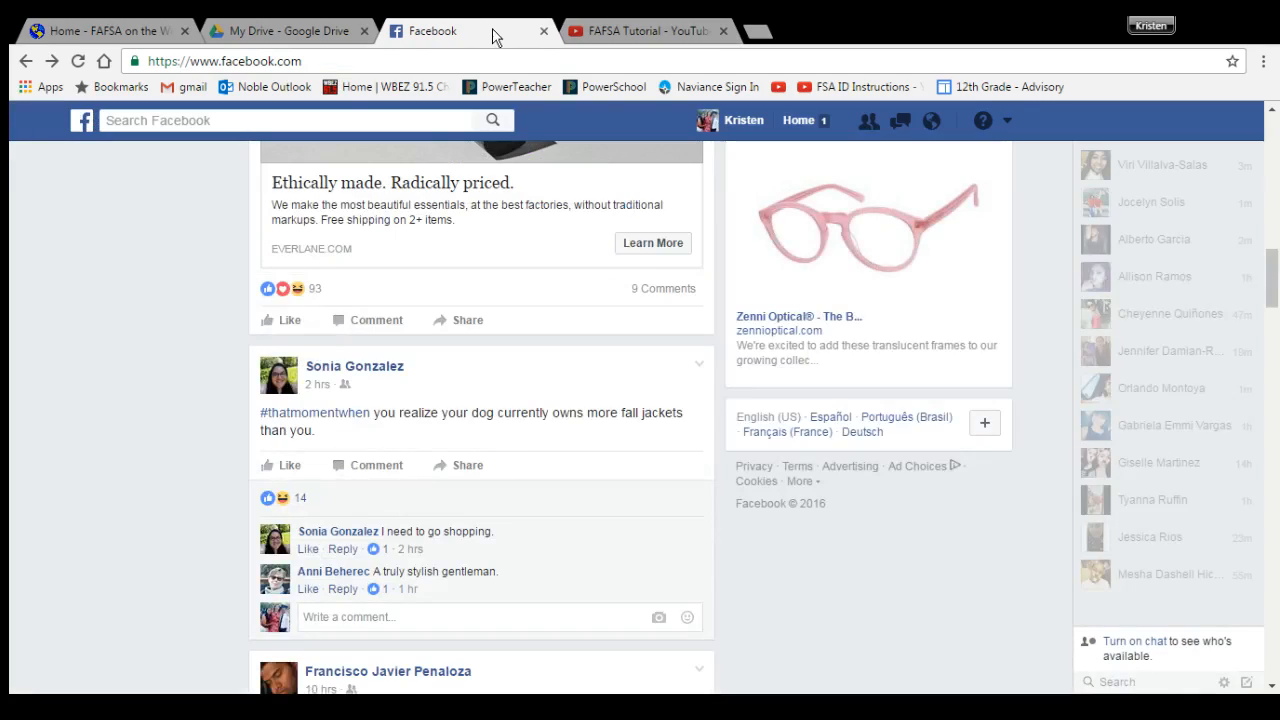
pyautogui.scroll(3, 375, 188)
pyautogui.scroll(10, 375, 188)
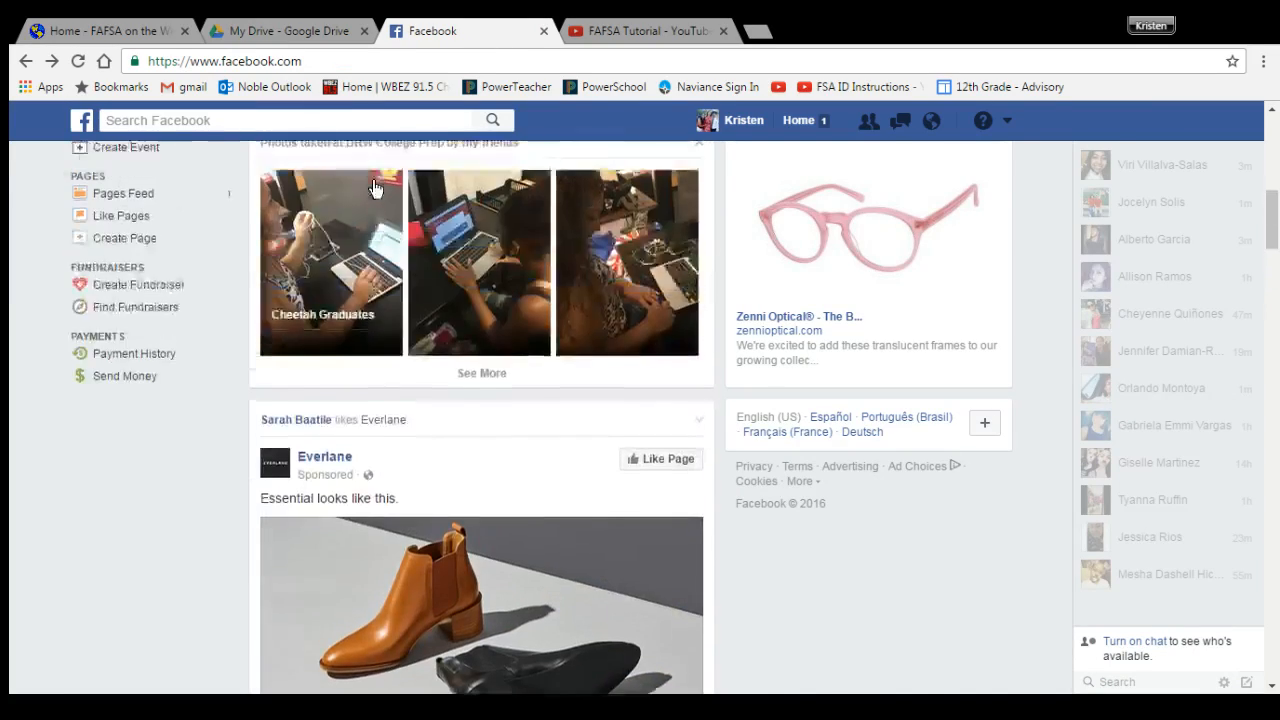
pyautogui.click(370, 215)
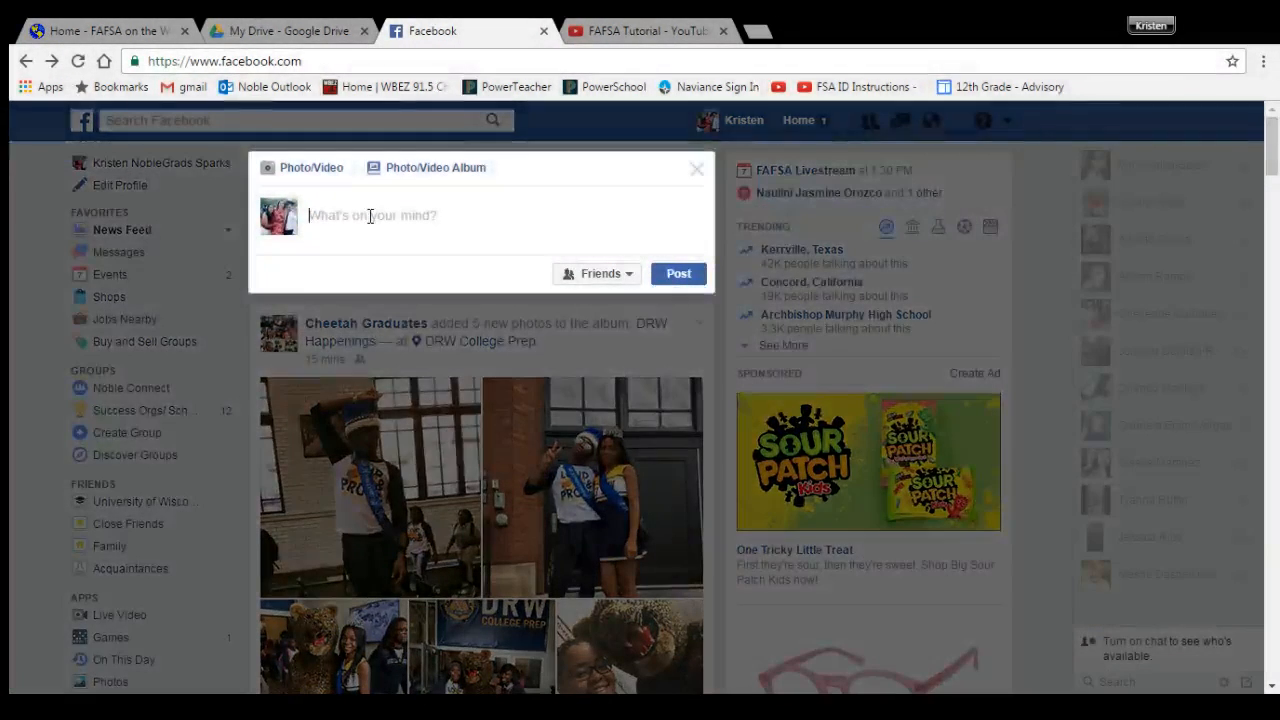
pyautogui.write('ivehttps://www.youtube.com/channel/UCMLbhuftomZEPhFju6z3VmA/live')
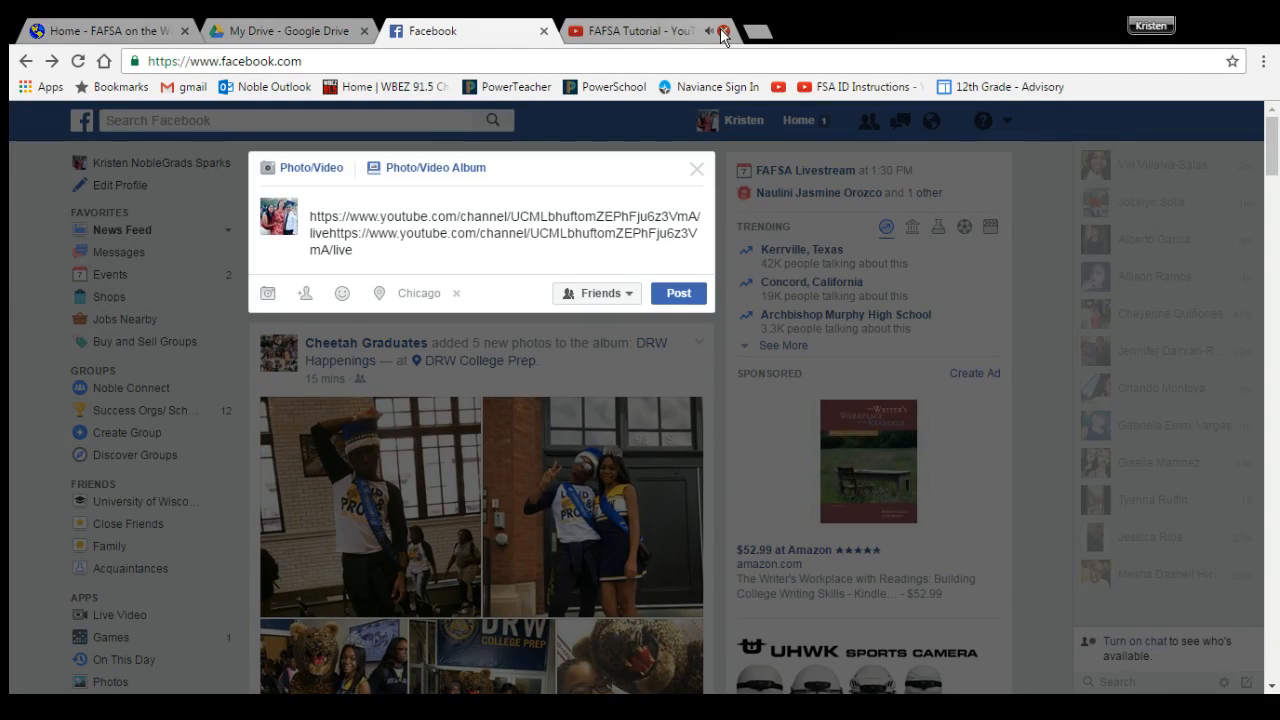
pyautogui.click(724, 32)
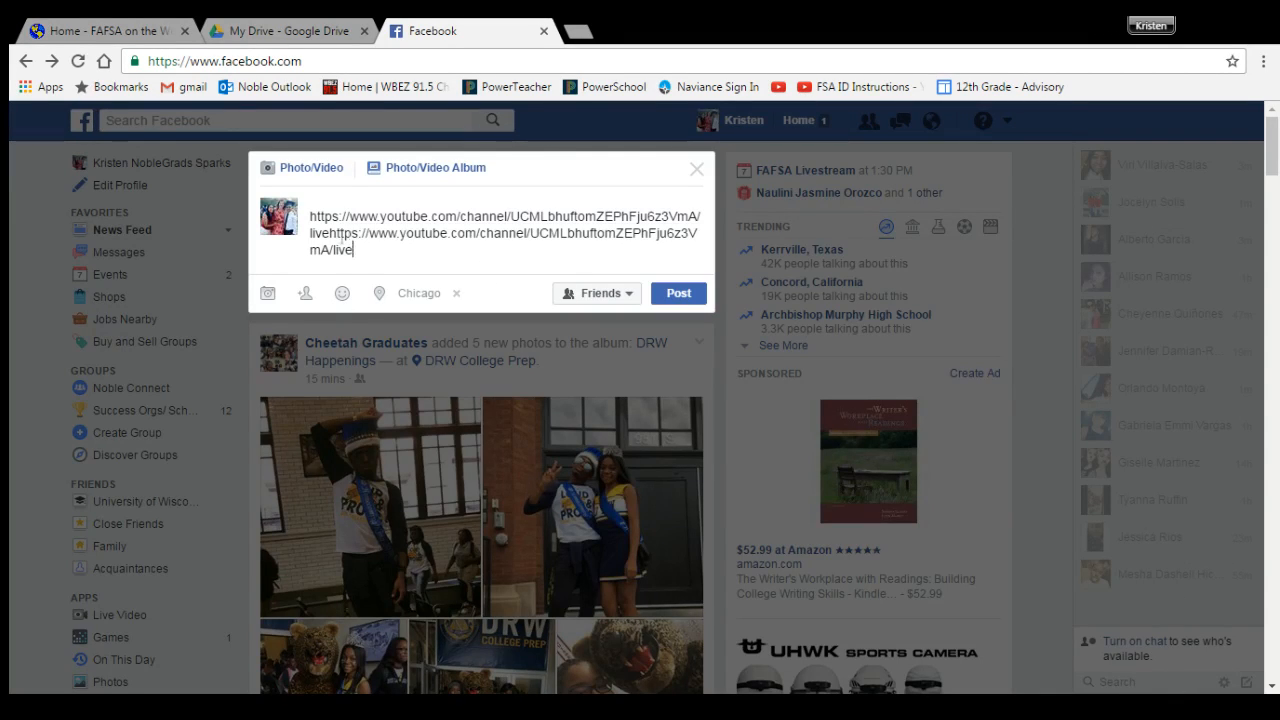
pyautogui.keyDown('shift'); pyautogui.click(330, 233); pyautogui.keyUp('shift')
pyautogui.hotkey('ctrl', 'c')
pyautogui.press('BackSpace')
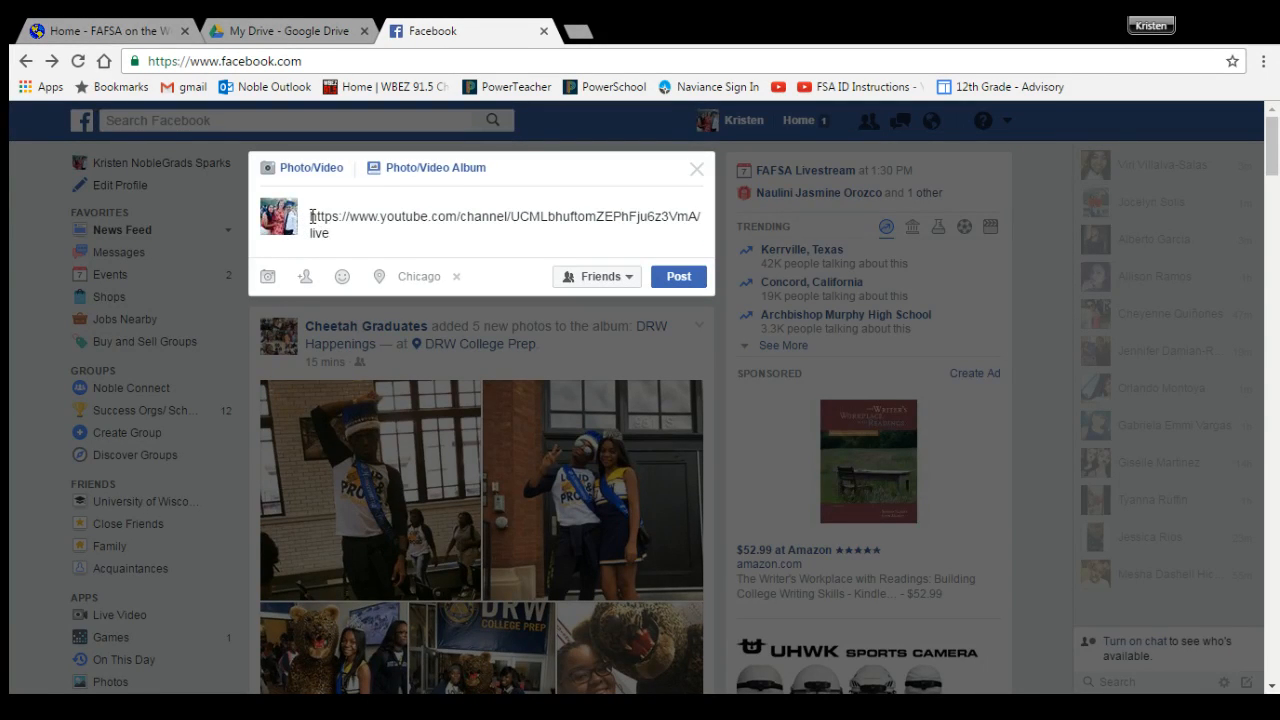
# Step: Add 'Follow us for the FAFSA webinar! Broadcasting live now!' above the link and publish
pyautogui.click(311, 216)
pyautogui.write('Follow us')
pyautogui.press('Return')
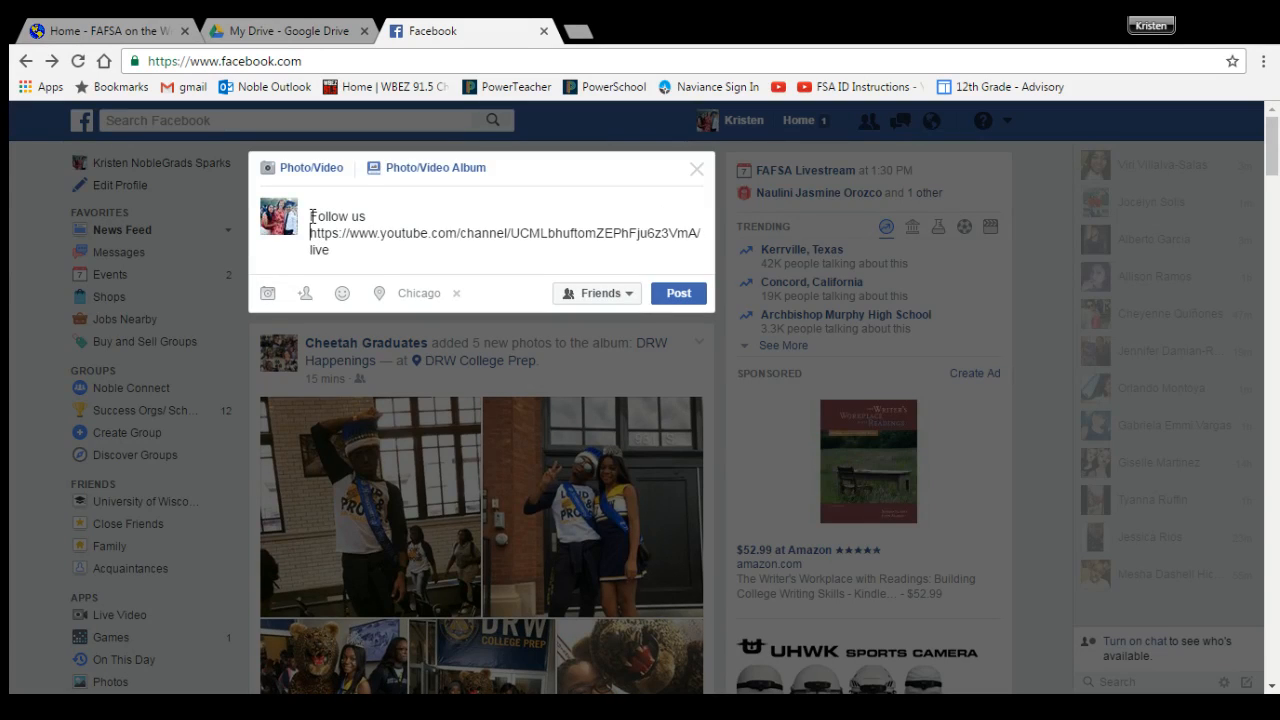
pyautogui.press('BackSpace')
pyautogui.write('for the FAFSA')
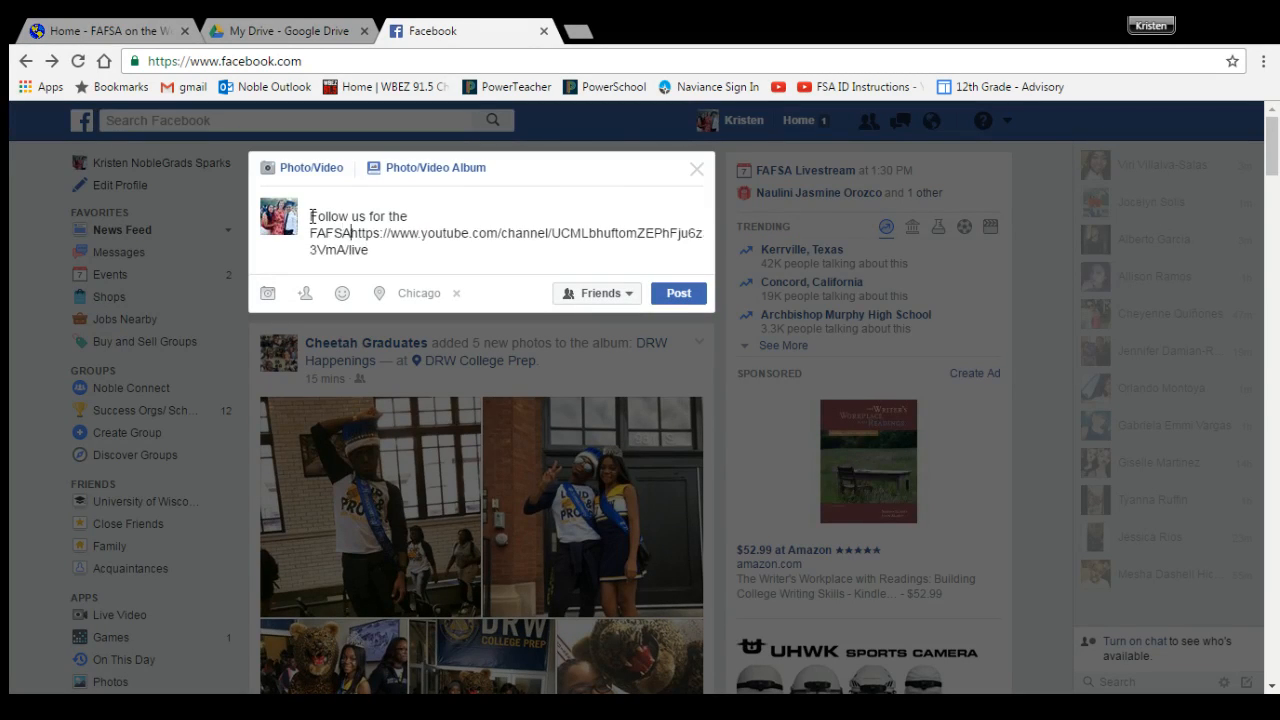
pyautogui.write(' webinar!')
pyautogui.press('Return')
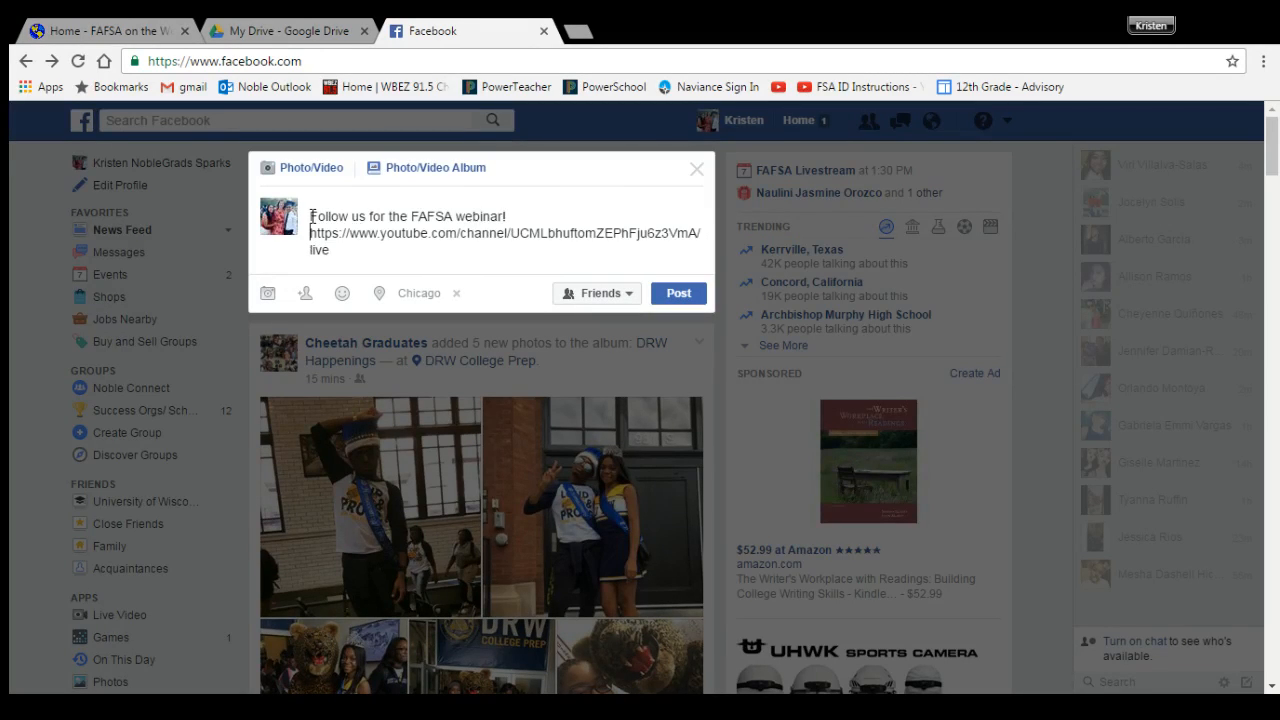
pyautogui.press('Return')
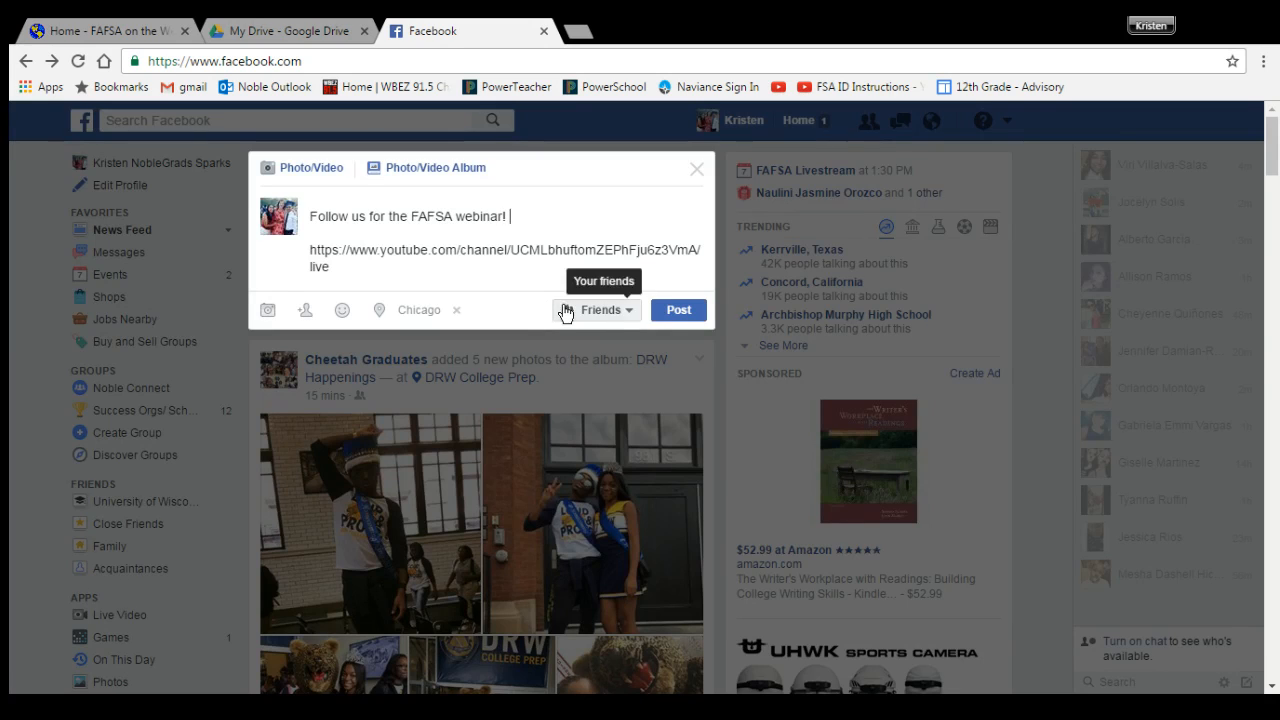
pyautogui.write('Broadcasting live now!')
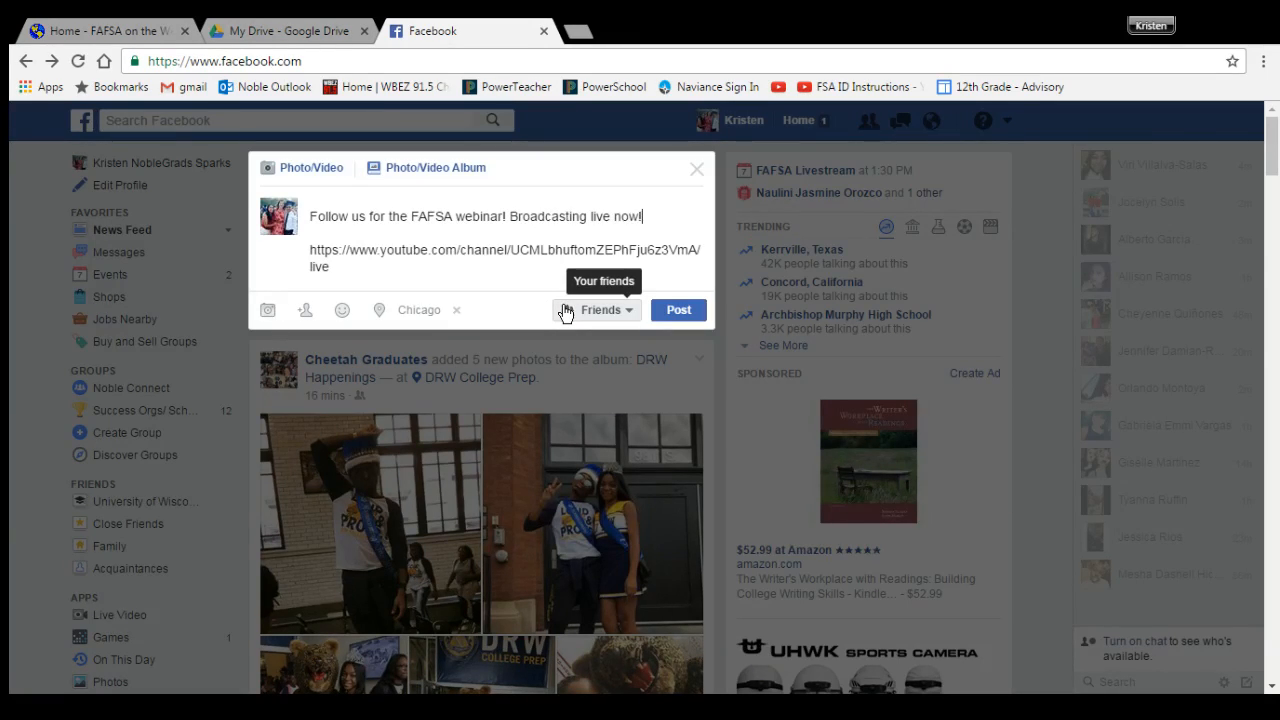
pyautogui.click(675, 311)
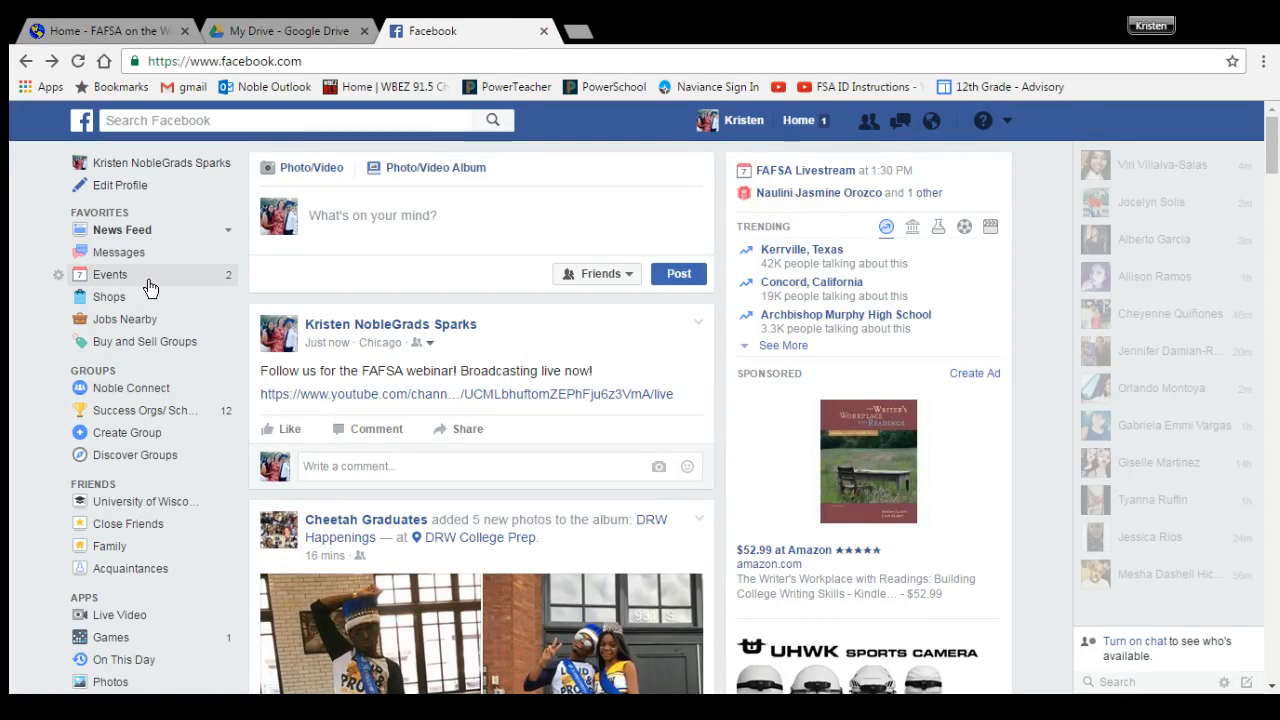
pyautogui.click(222, 276)
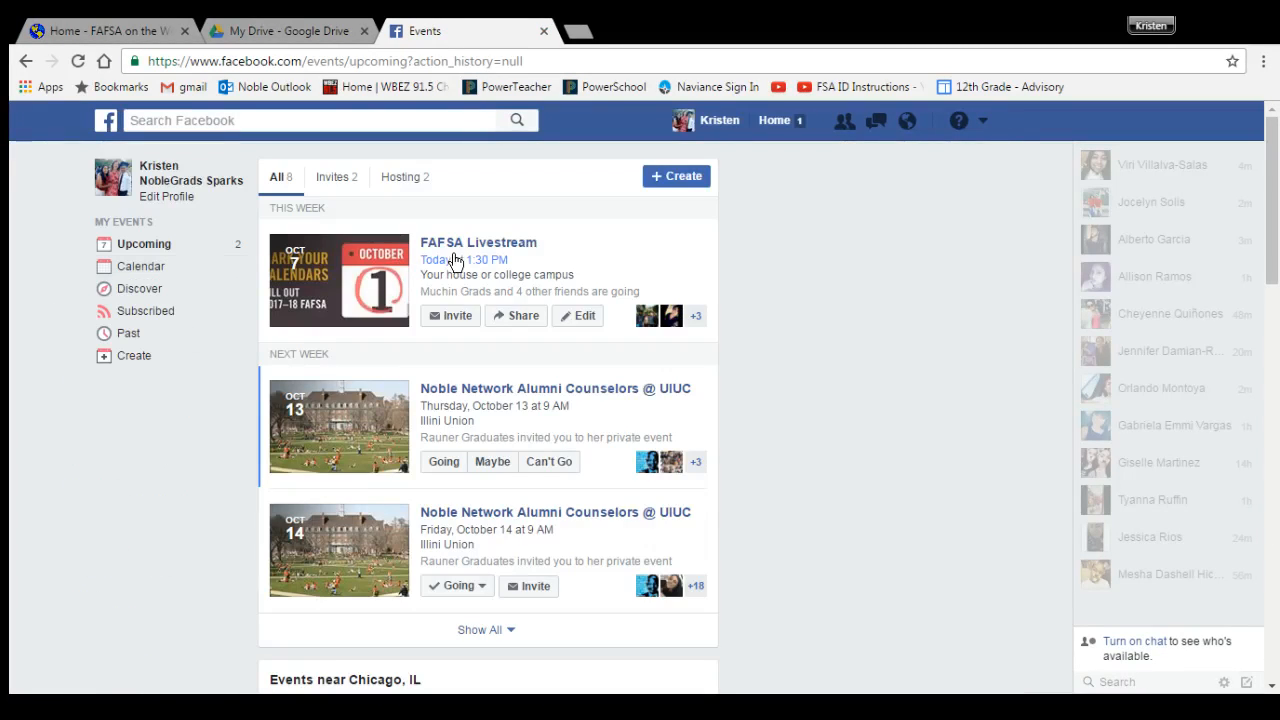
# Step: In the FAFSA Livestream event, post 'Broadcasting live now!' followed by the pasted stream link
pyautogui.click(482, 245)
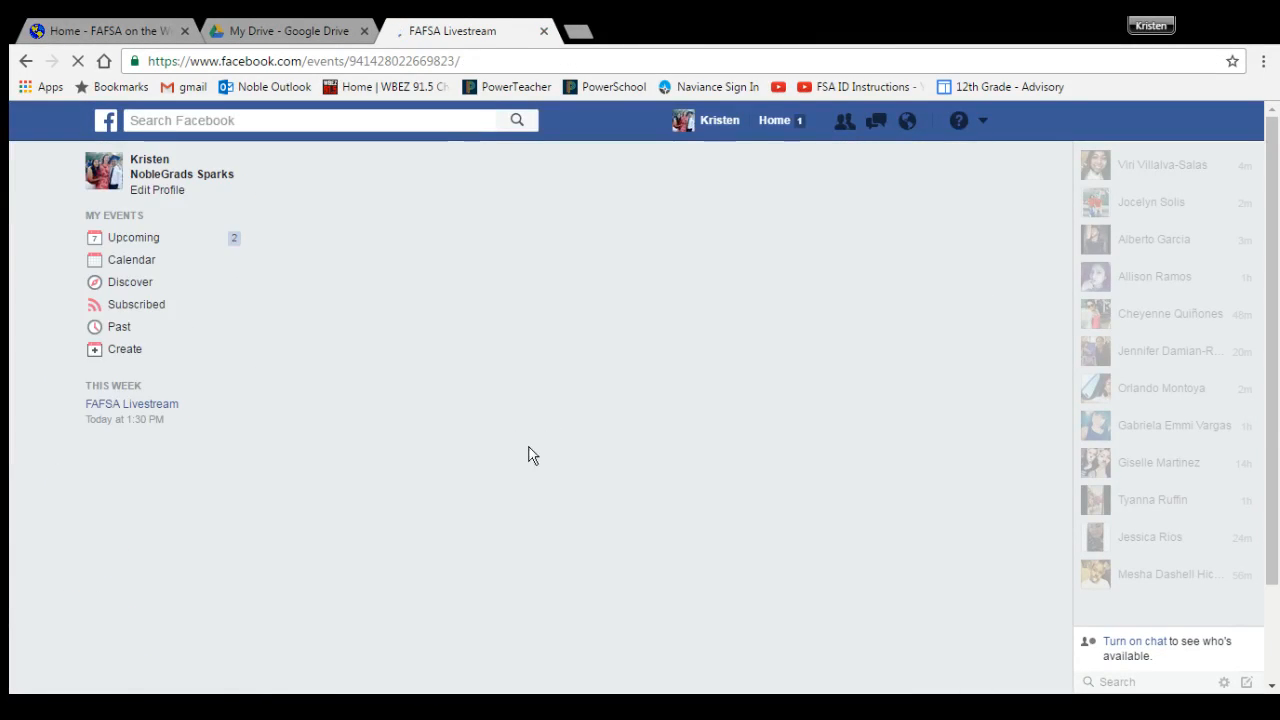
pyautogui.scroll(-3, 457, 481)
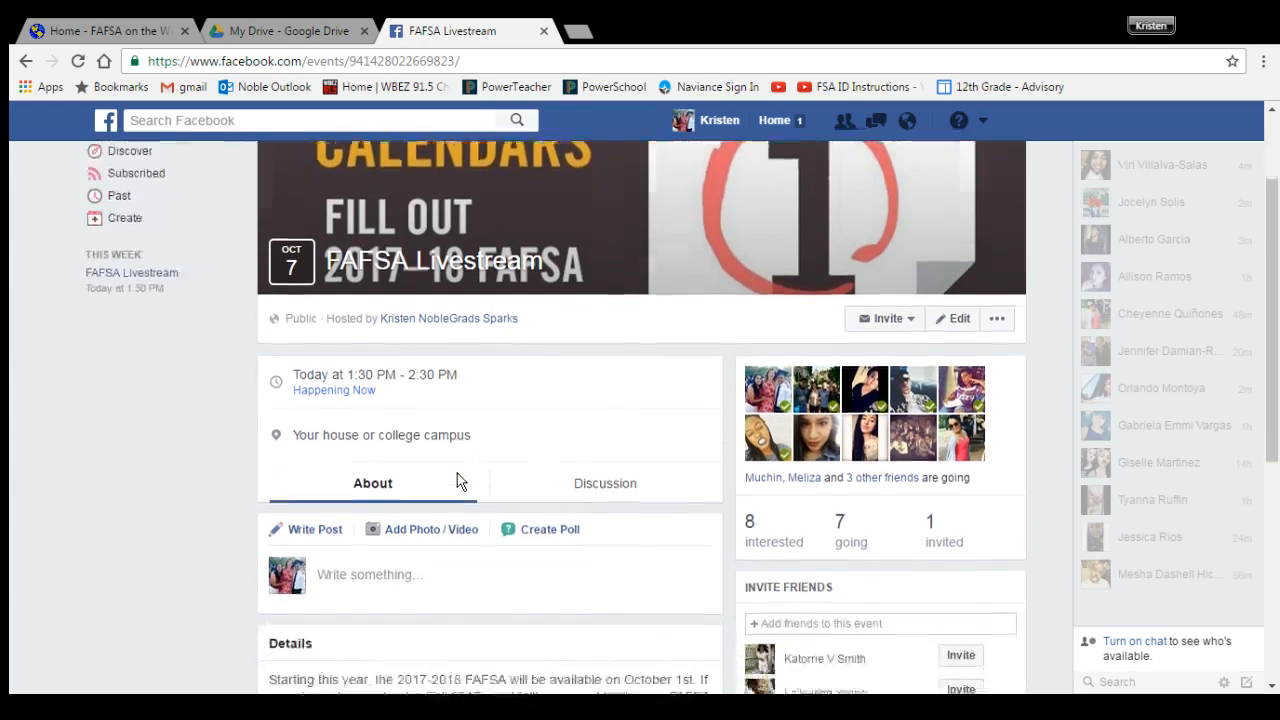
pyautogui.click(412, 425)
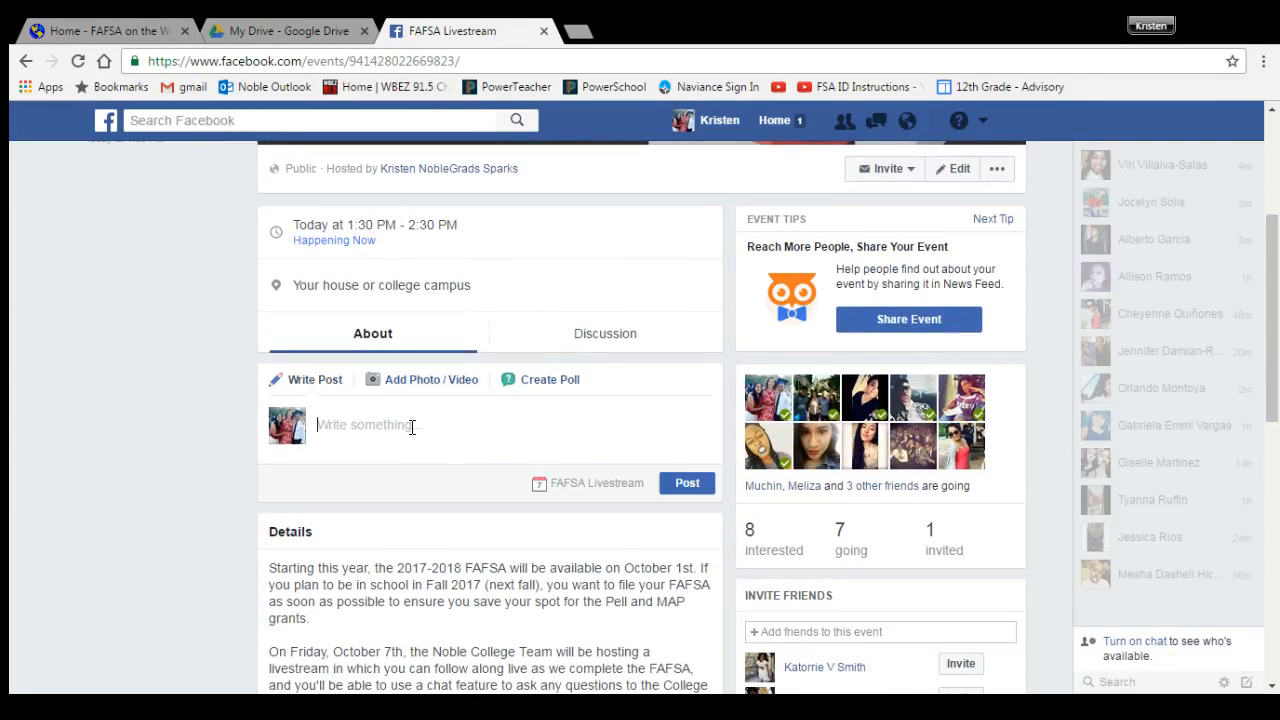
pyautogui.write('B')
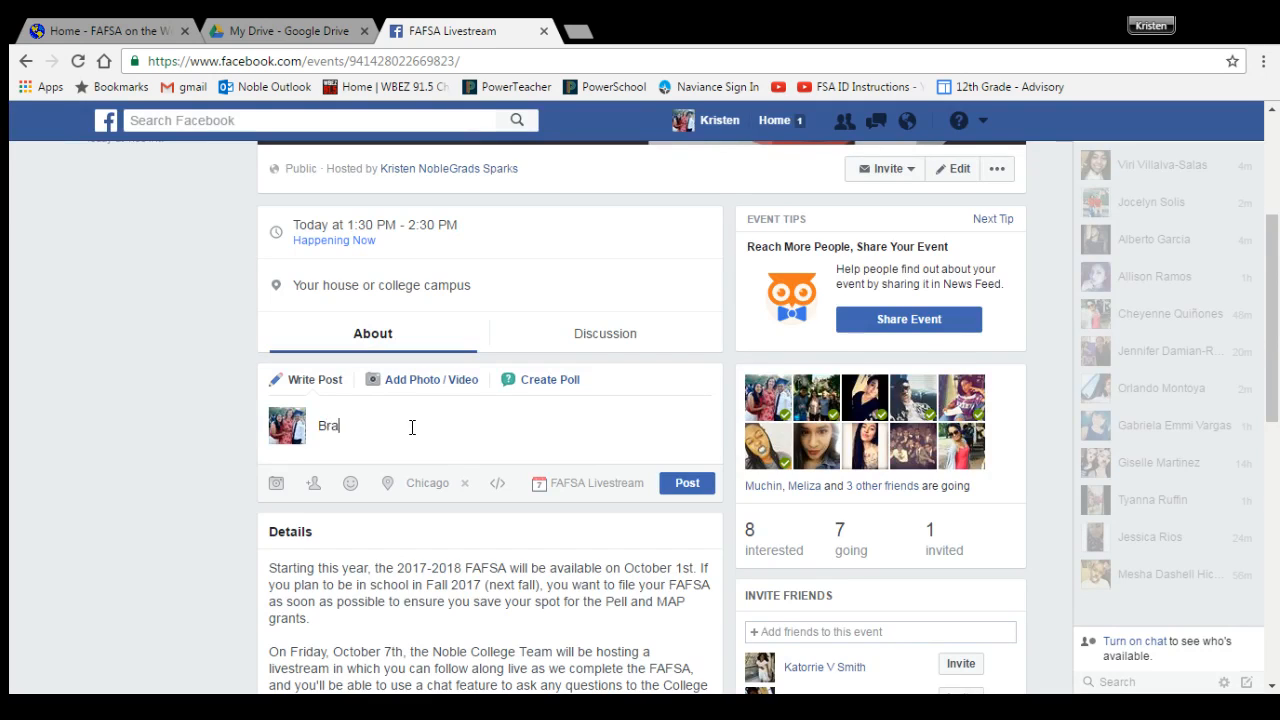
pyautogui.write('roadcasting live now!')
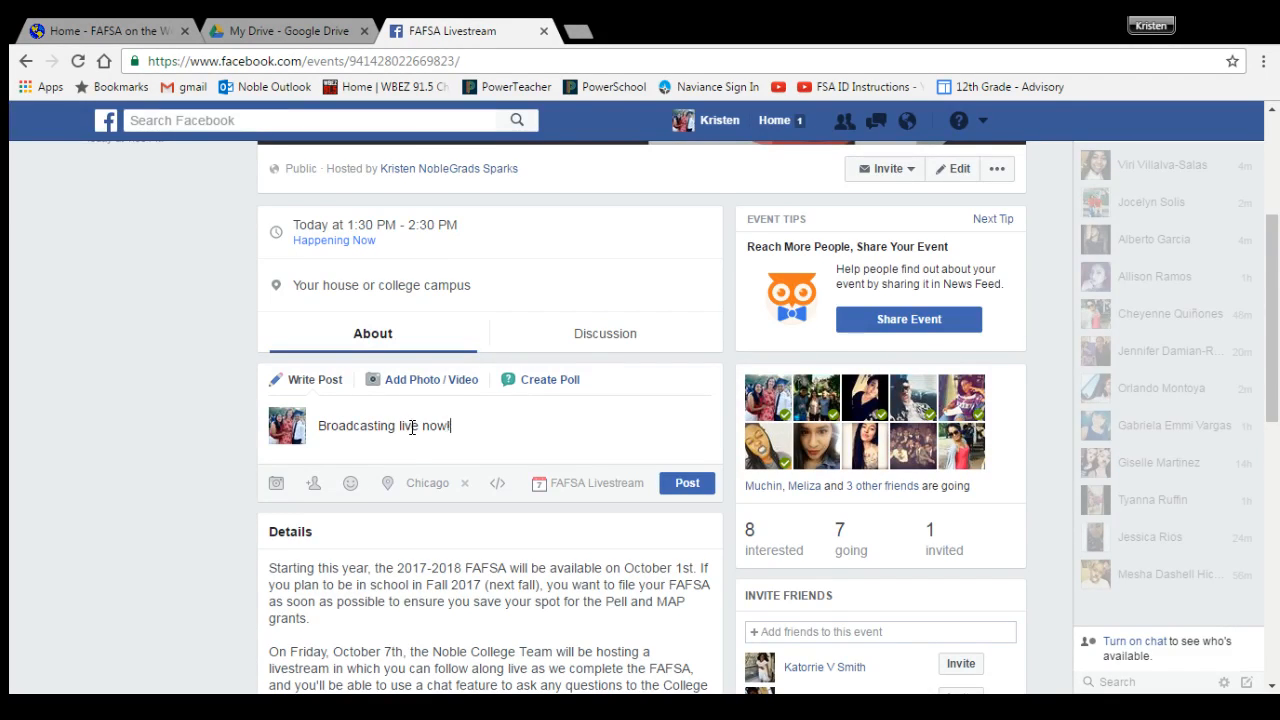
pyautogui.press('Return')
pyautogui.press('Return')
pyautogui.hotkey('ctrl', 'v')
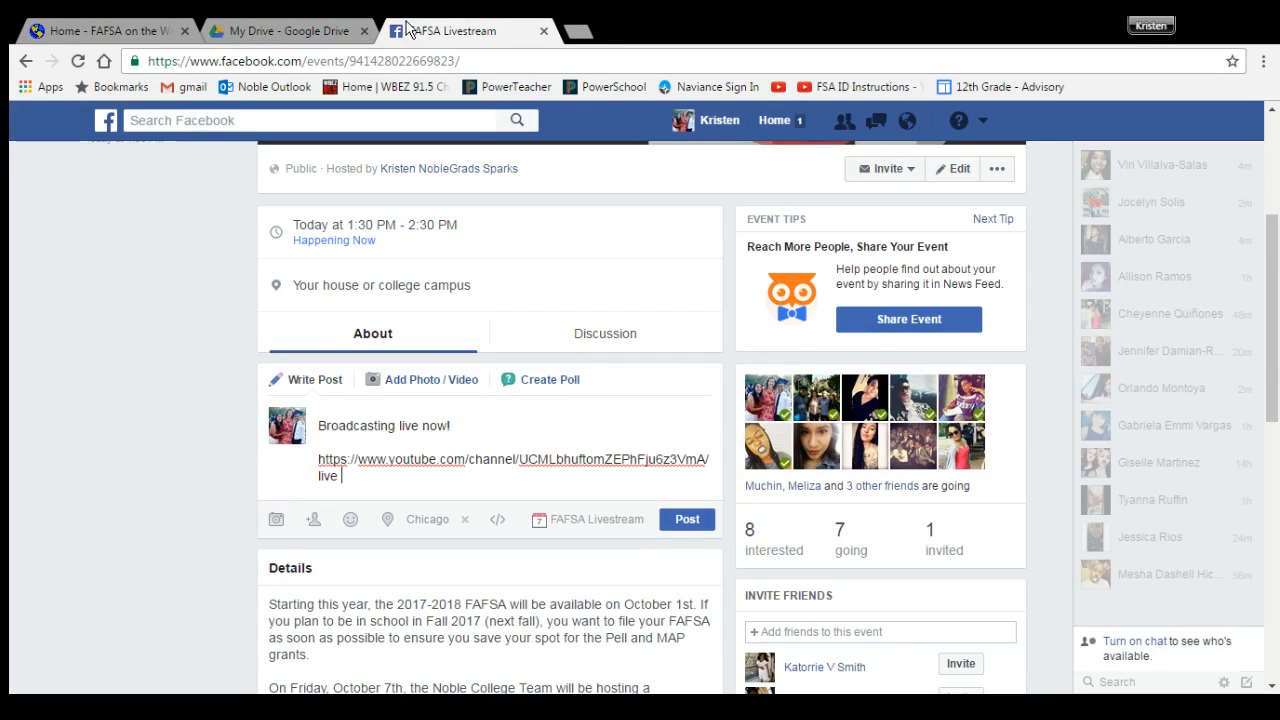
pyautogui.click(685, 520)
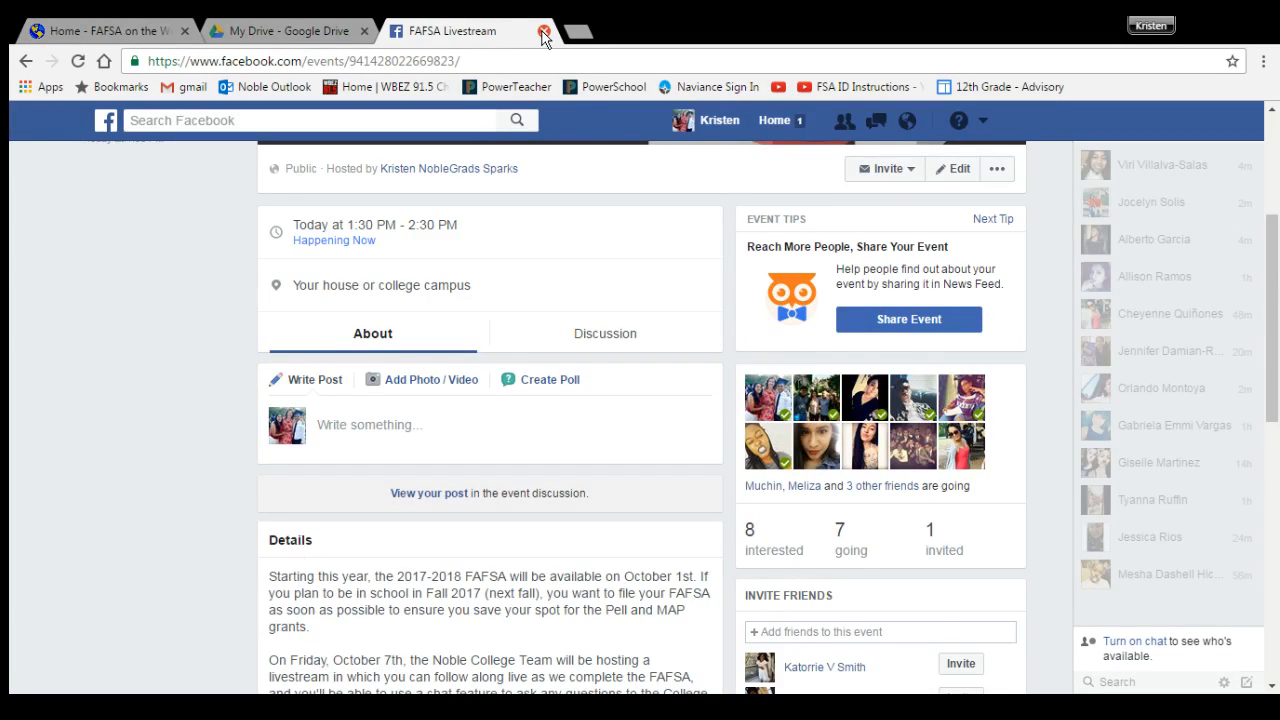
# Step: Close the Facebook event page and switch to the FAFSA on the Web home page
pyautogui.click(543, 32)
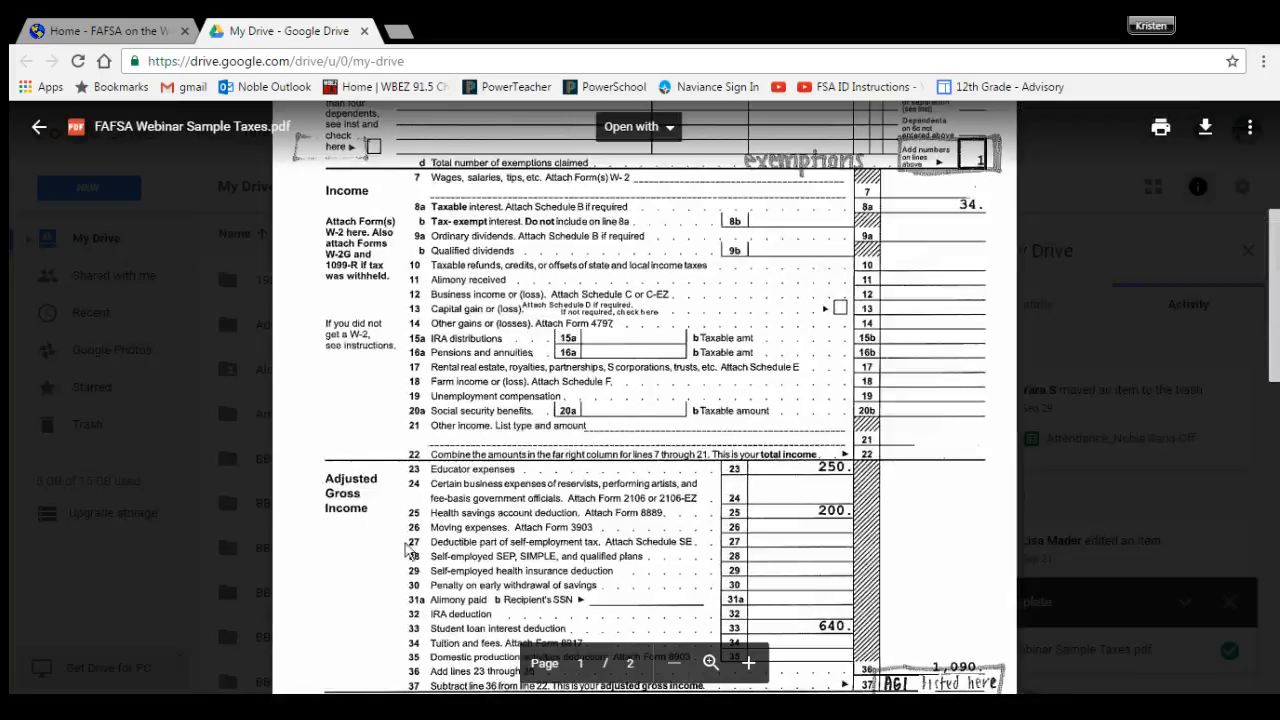
pyautogui.click(135, 30)
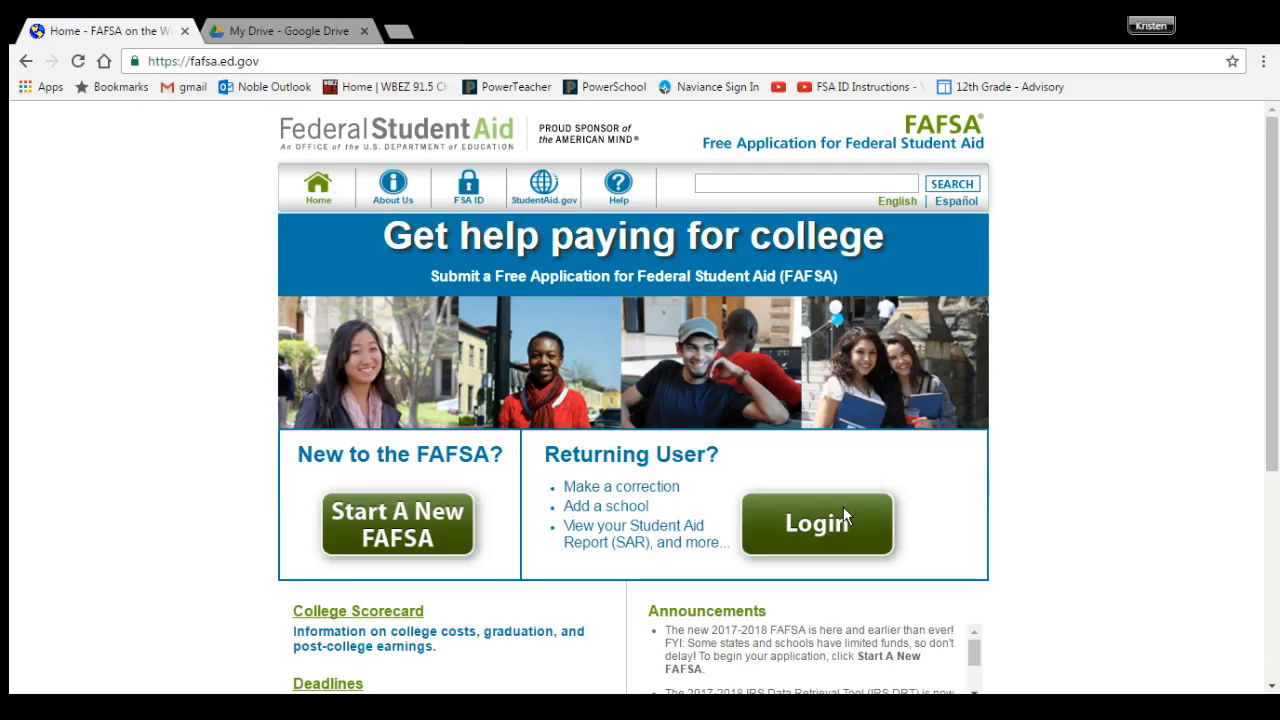
pyautogui.click(843, 516)
# Step: Show FAFSA Webinar Sample Taxes.pdf in Google Drive, scrolled to the top of page 1
pyautogui.click(340, 31)
pyautogui.scroll(2, 507, 305)
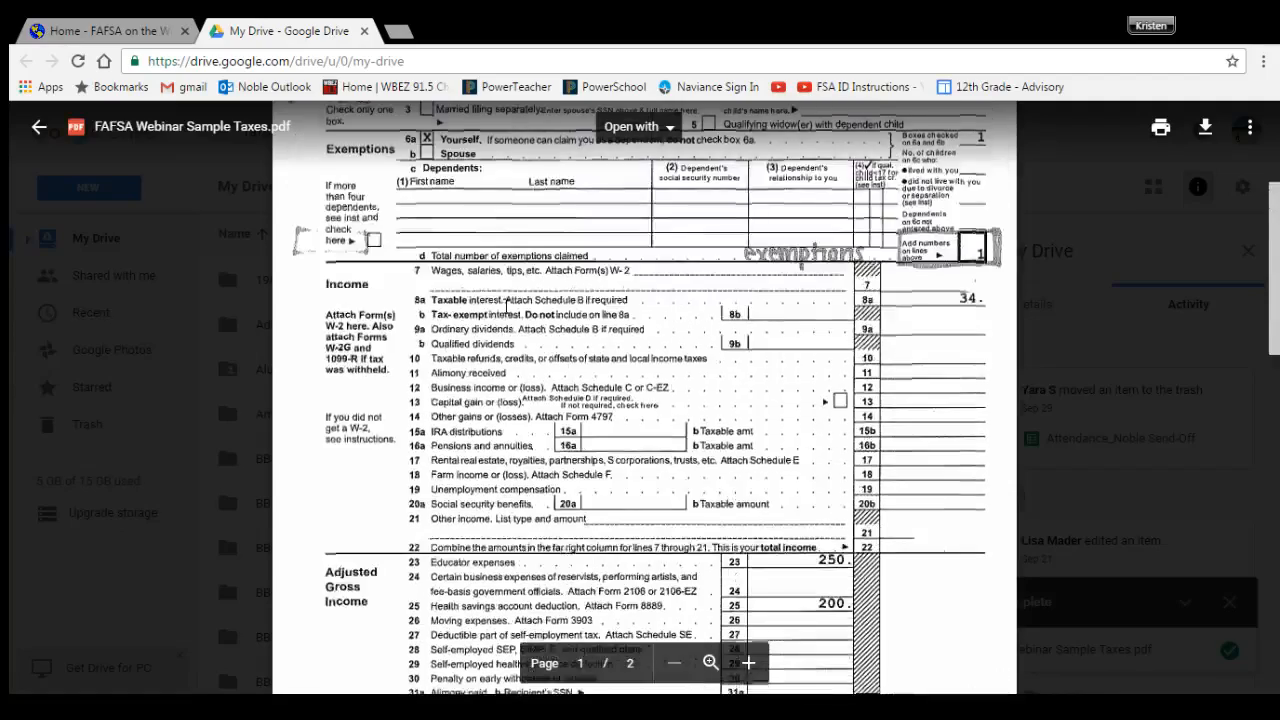
pyautogui.scroll(3, 507, 305)
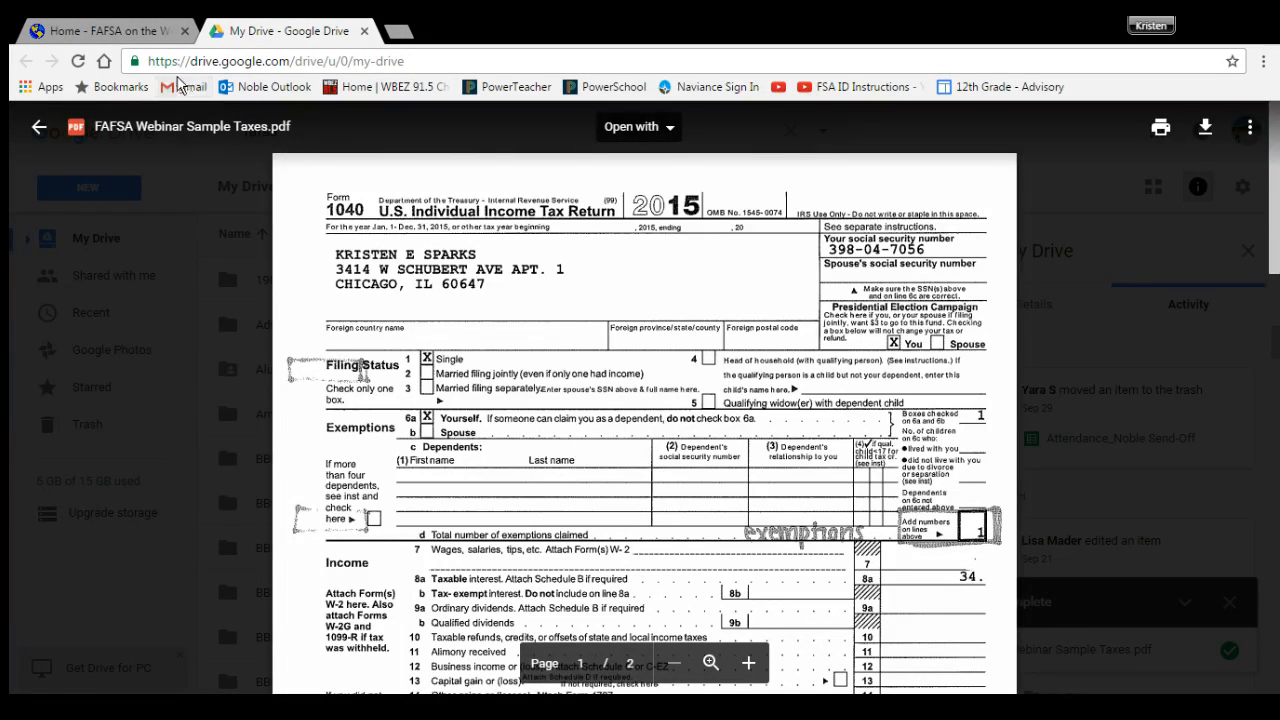
# Step: Switch back to the fafsa.ed.gov home page tab
pyautogui.click(77, 24)
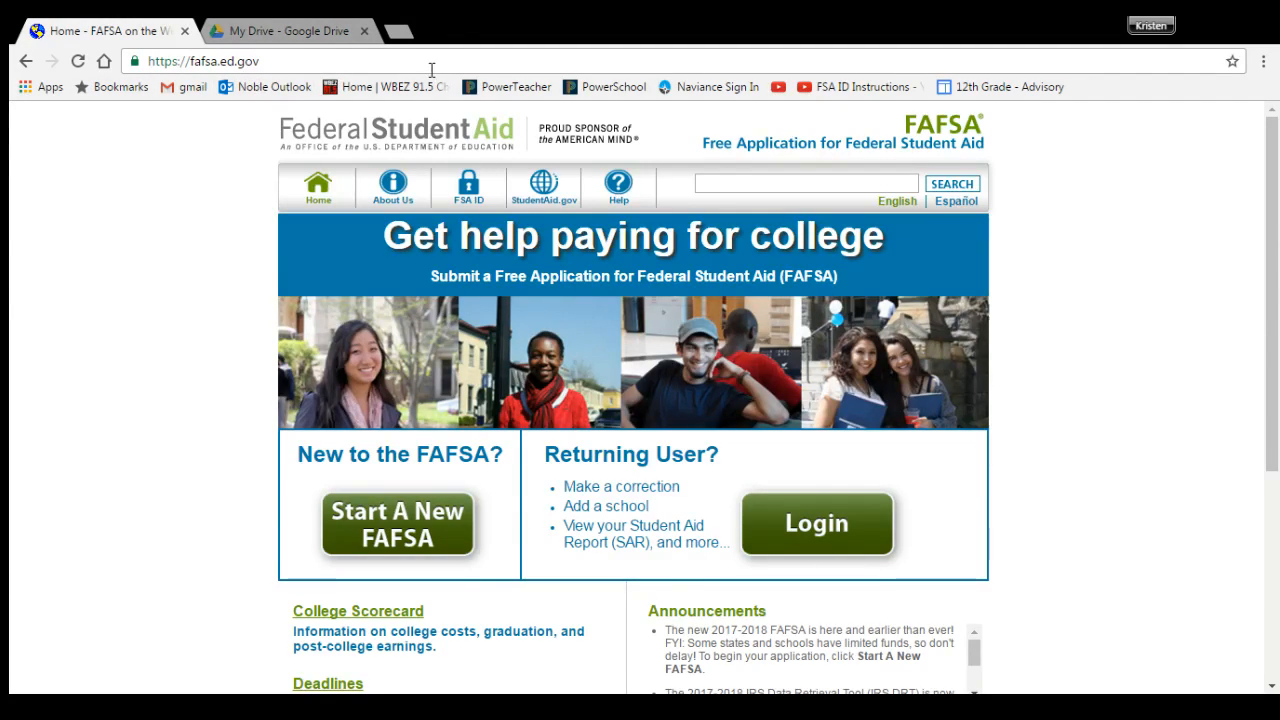
# Step: Log in with the student's FSA ID, entering the username e-mail and the account password
pyautogui.click(770, 521)
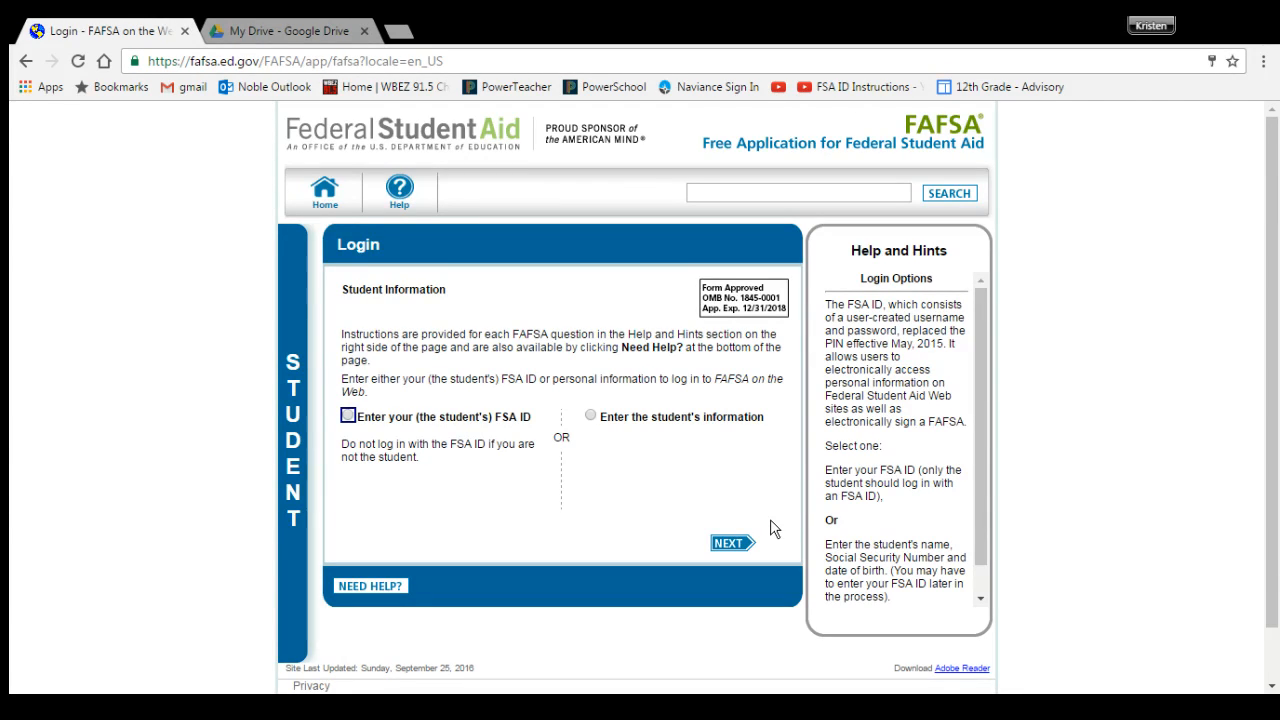
pyautogui.click(347, 417)
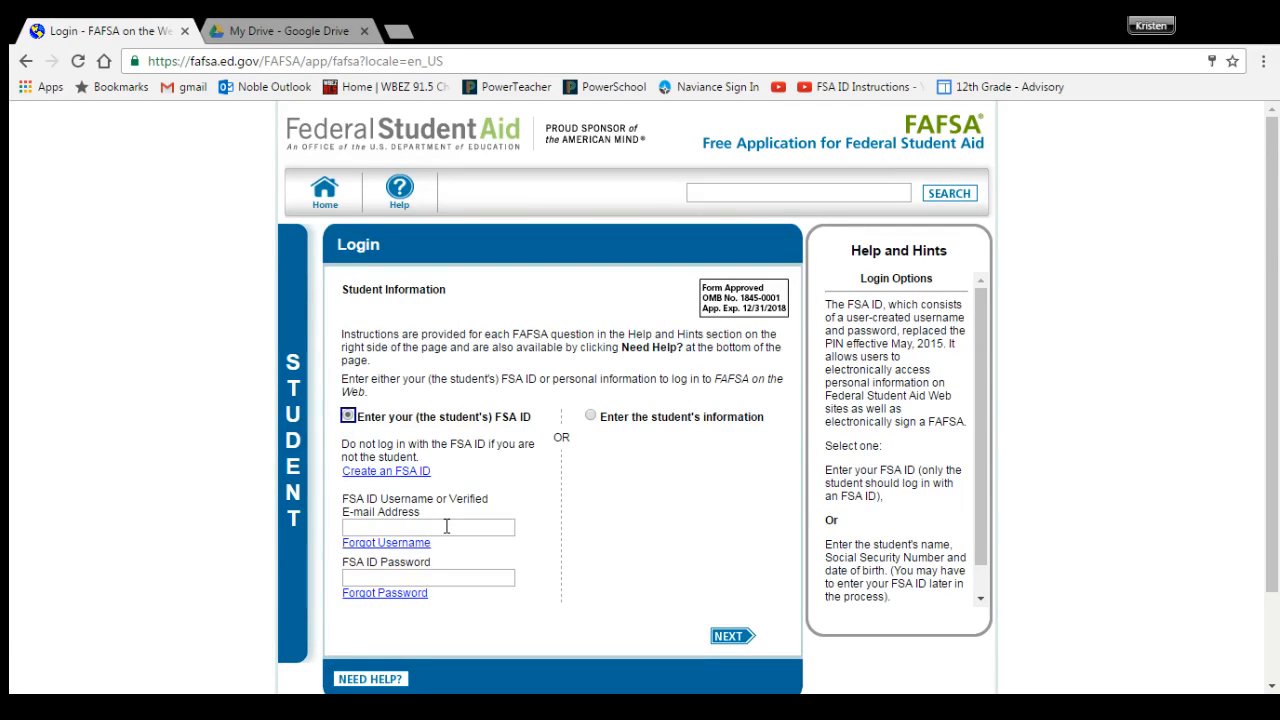
pyautogui.click(447, 526)
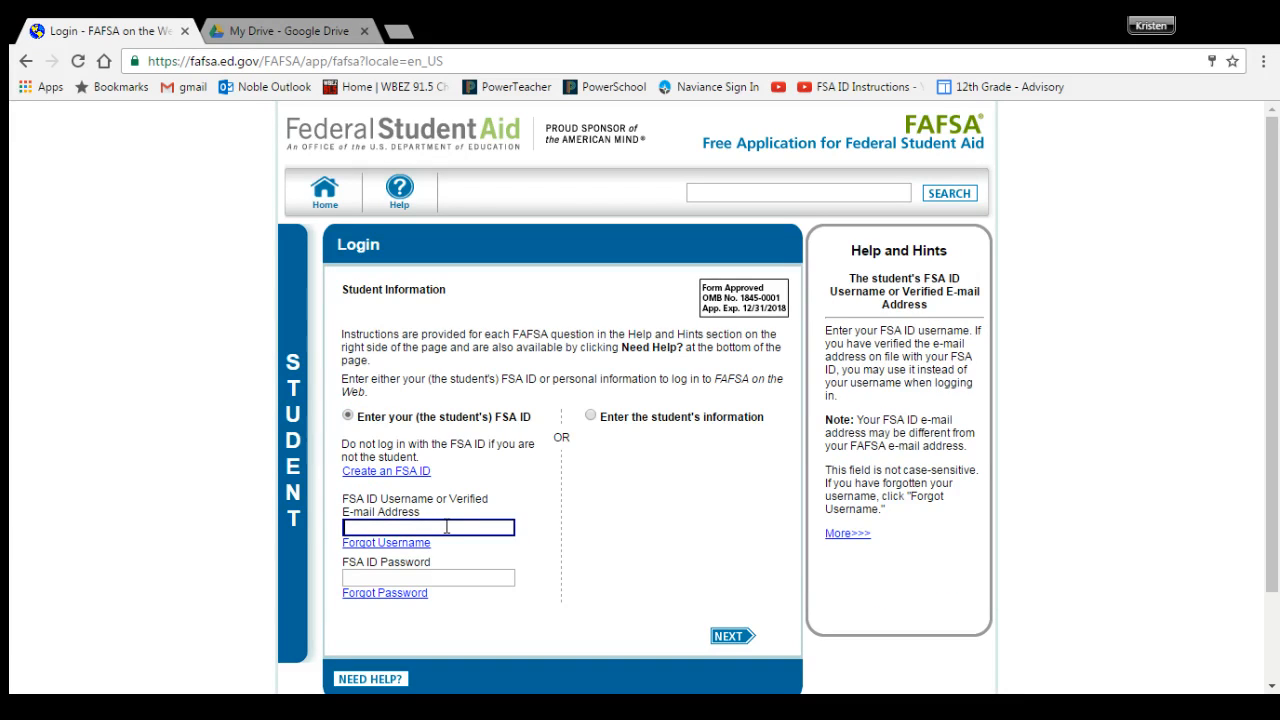
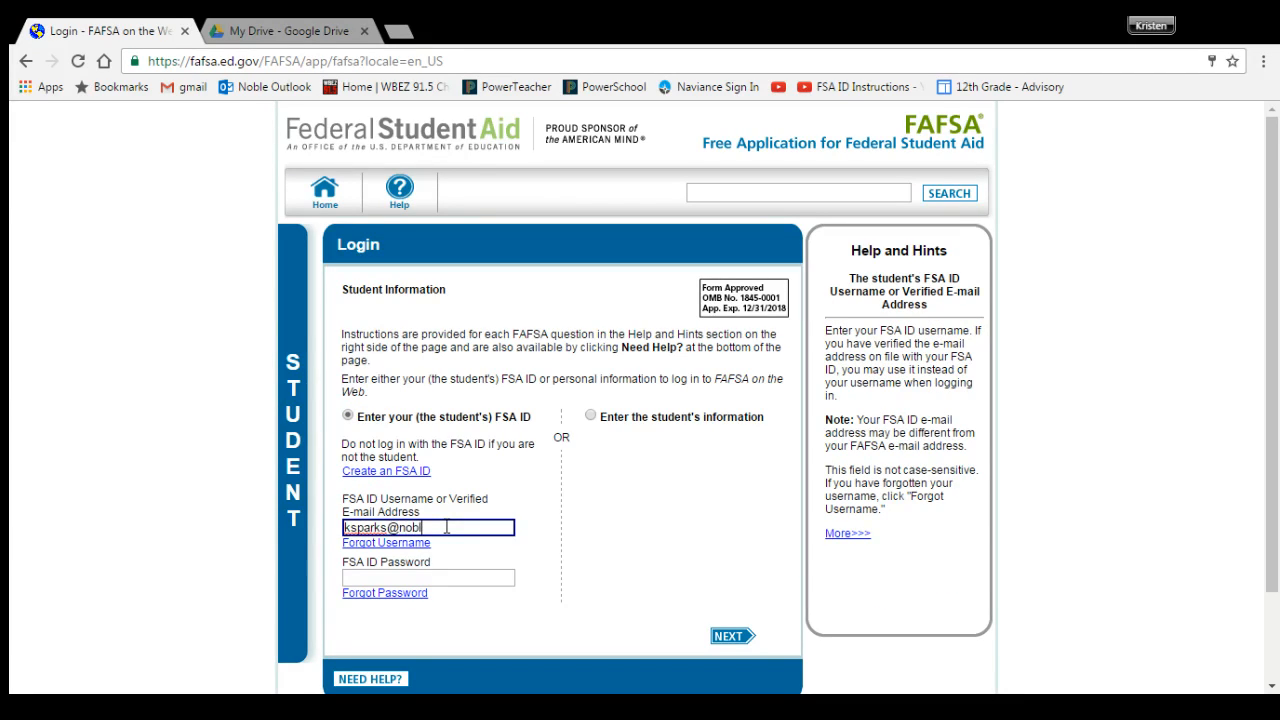
pyautogui.press('Tab')
pyautogui.write('•••••••••')
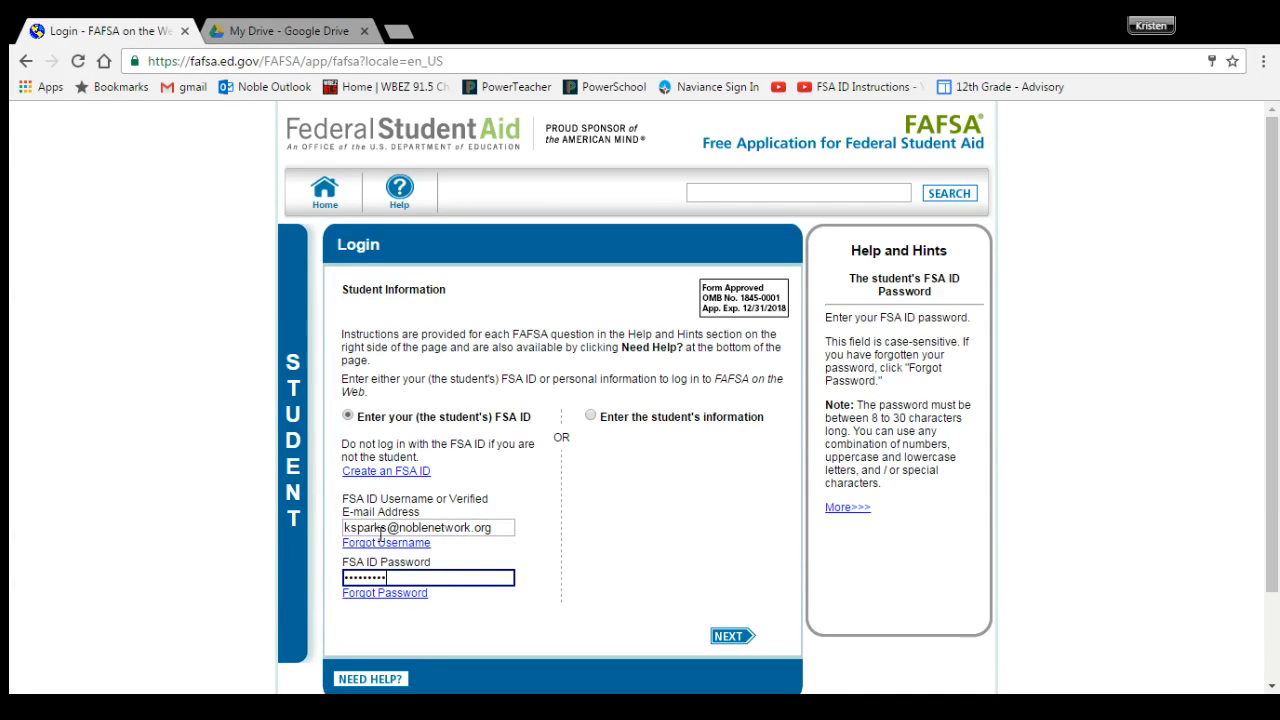
pyautogui.click(717, 637)
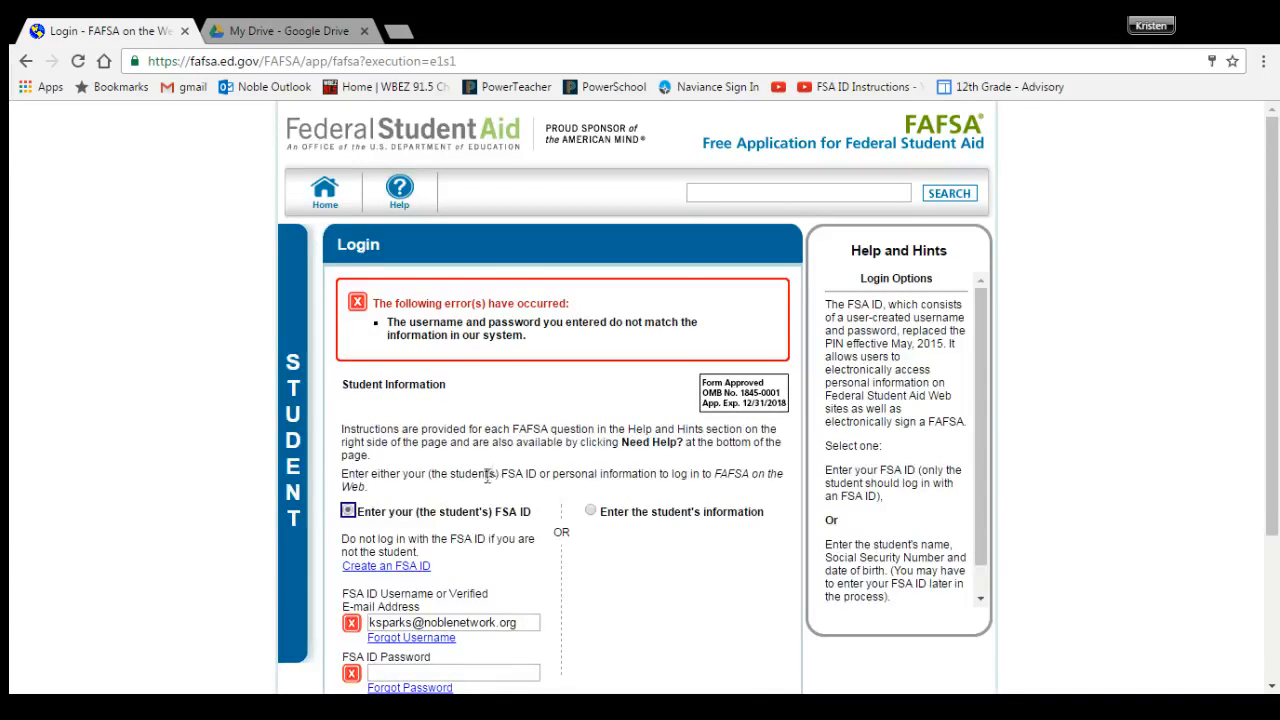
# Step: Re-enter the rejected FSA ID password and submit the login again
pyautogui.scroll(-2, 480, 484)
pyautogui.click(459, 493)
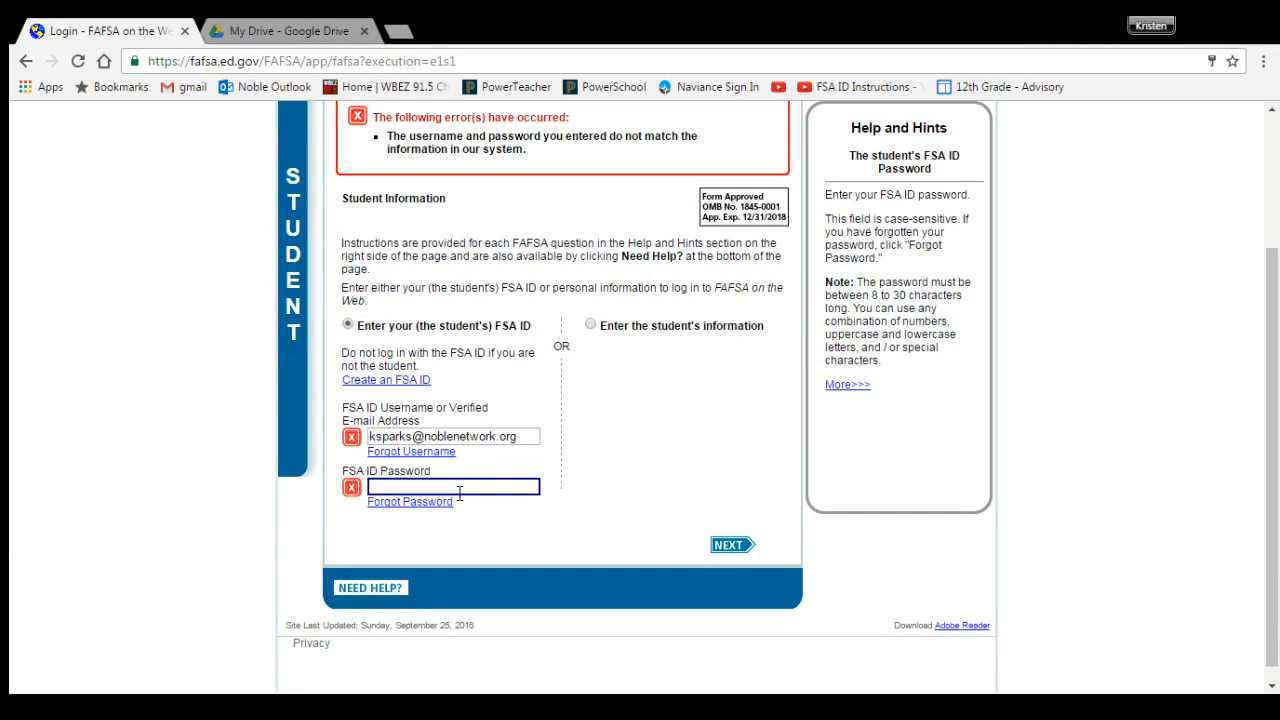
pyautogui.write('••••••••••')
pyautogui.click(732, 547)
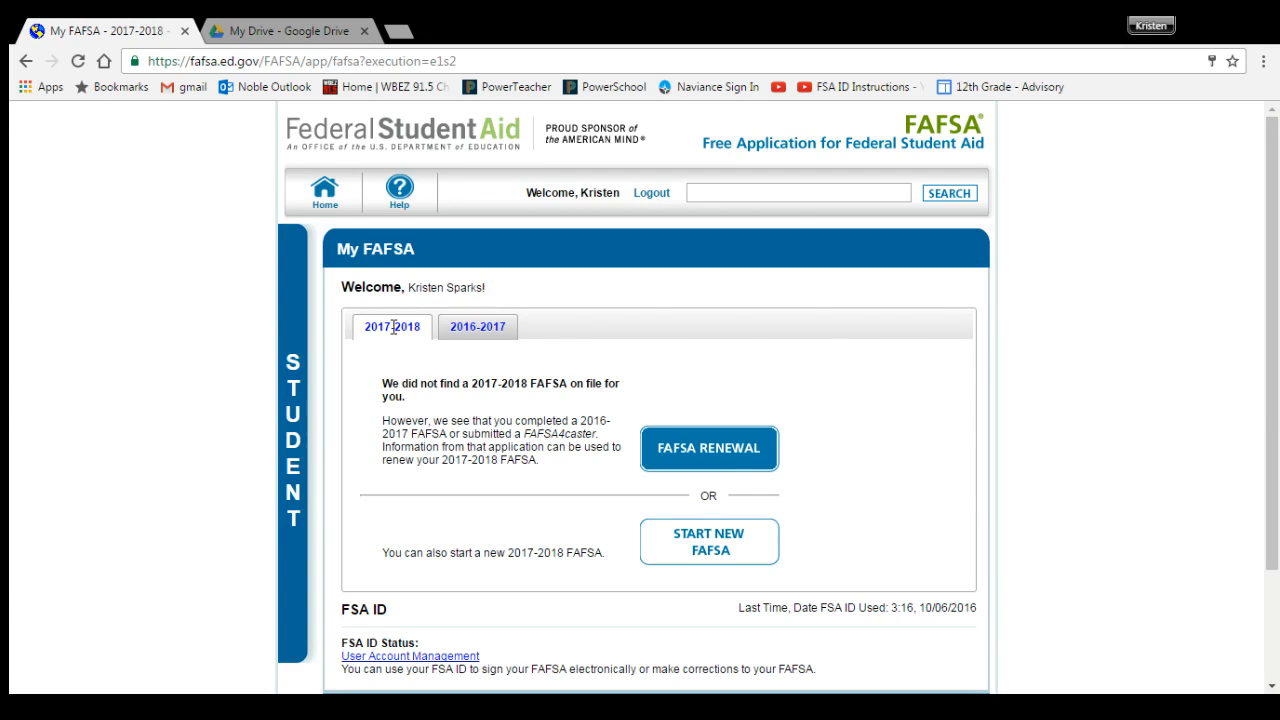
# Step: Choose FAFSA RENEWAL under the 2017-2018 tab on the My FAFSA page
pyautogui.click(672, 452)
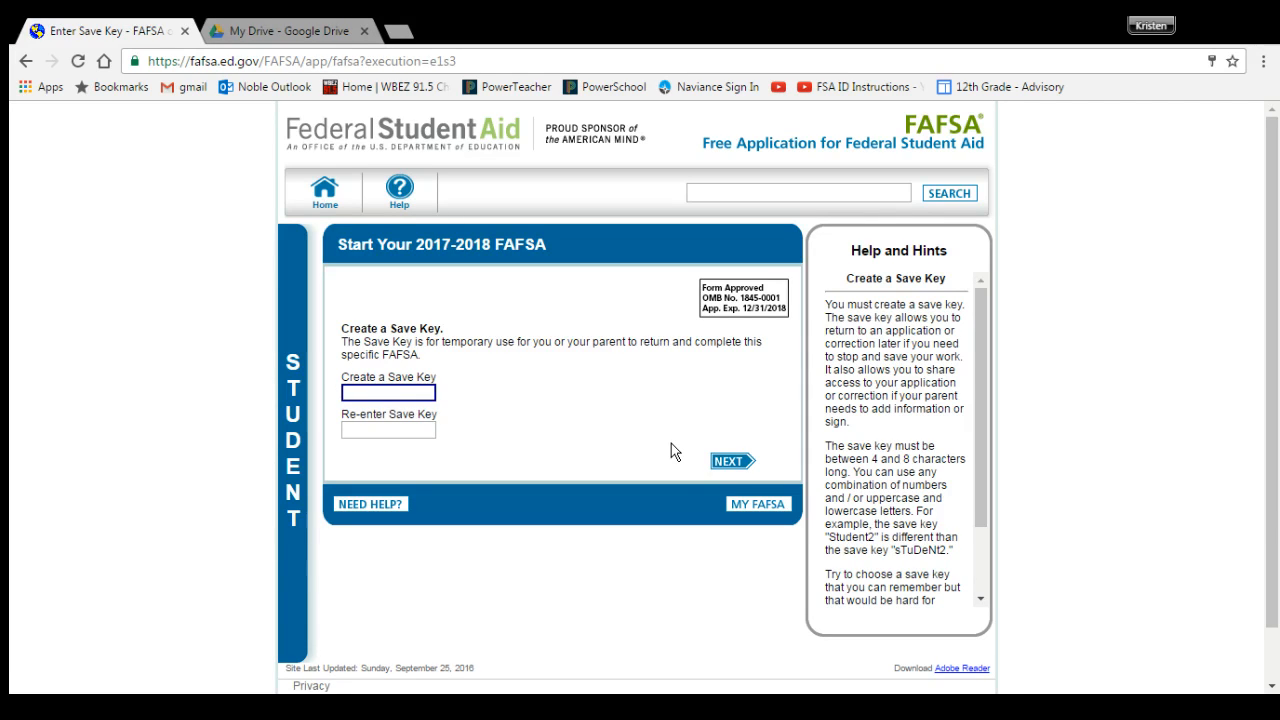
# Step: Enter a save key, confirm it in Re-enter Save Key, and continue
pyautogui.write('****')
pyautogui.click(396, 437)
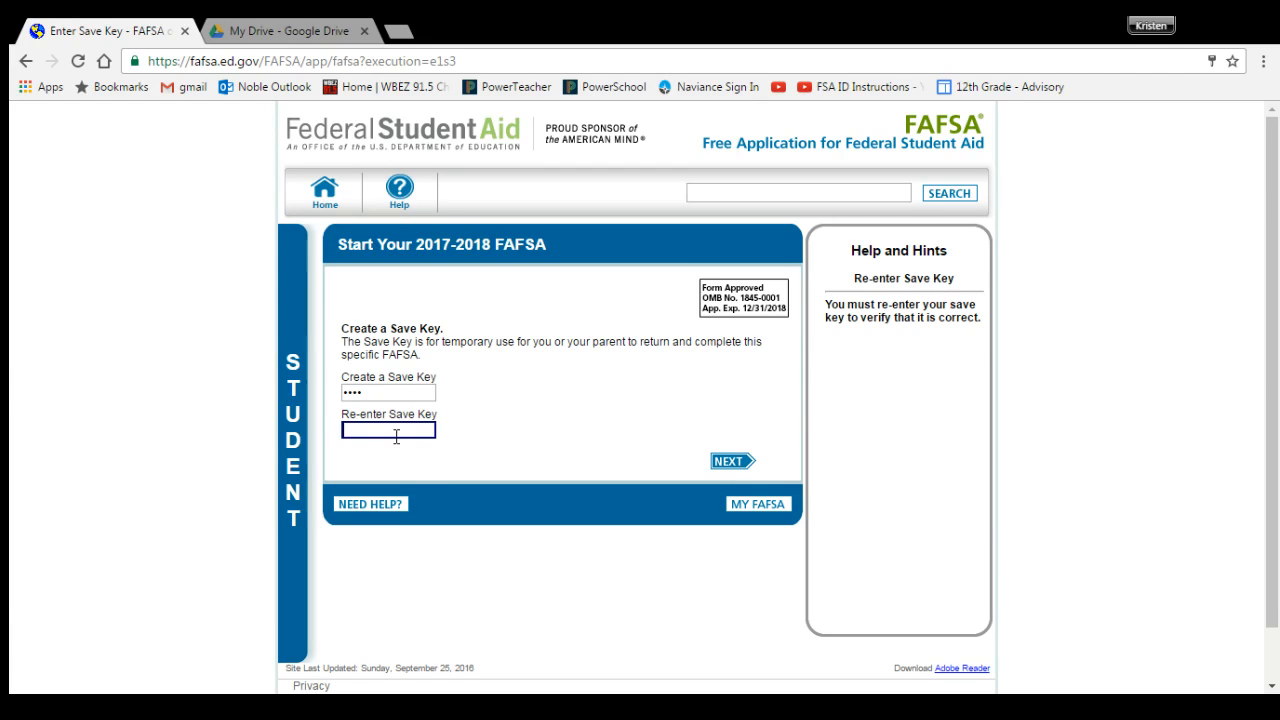
pyautogui.write('1234')
pyautogui.click(733, 462)
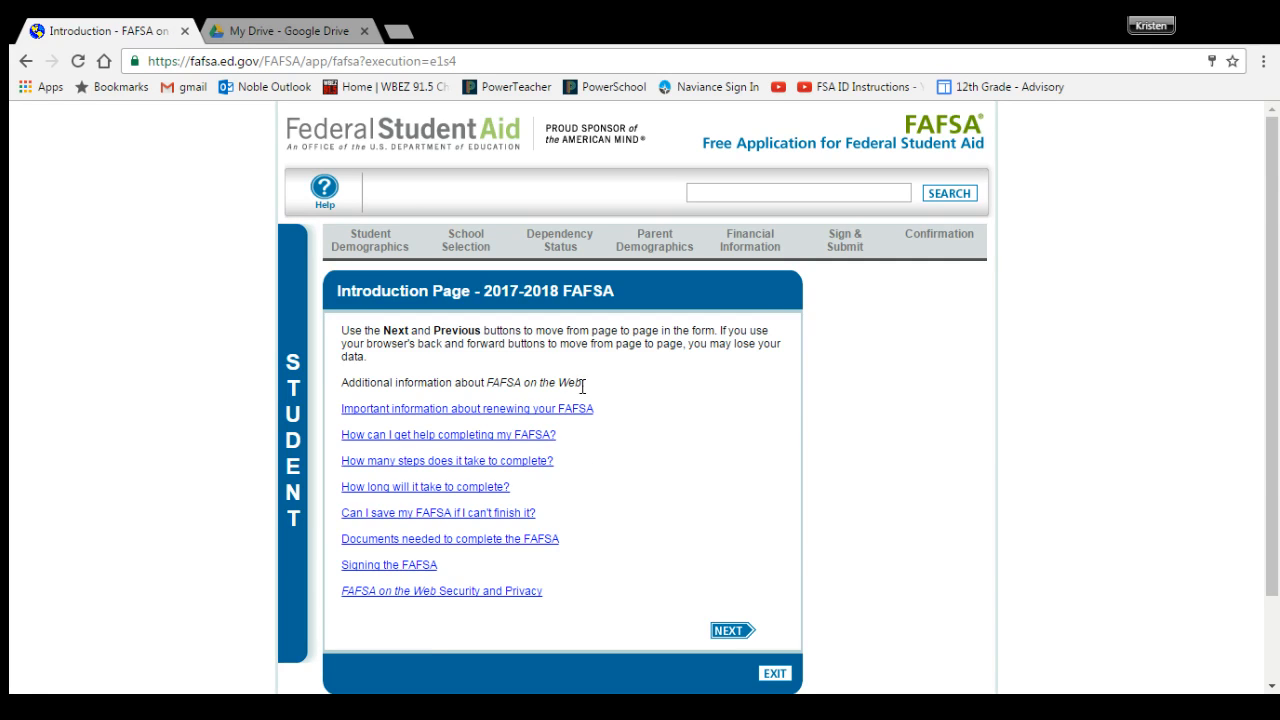
# Step: Continue past the Introduction and the prefilled Student Demographics page to Student Eligibility
pyautogui.click(722, 632)
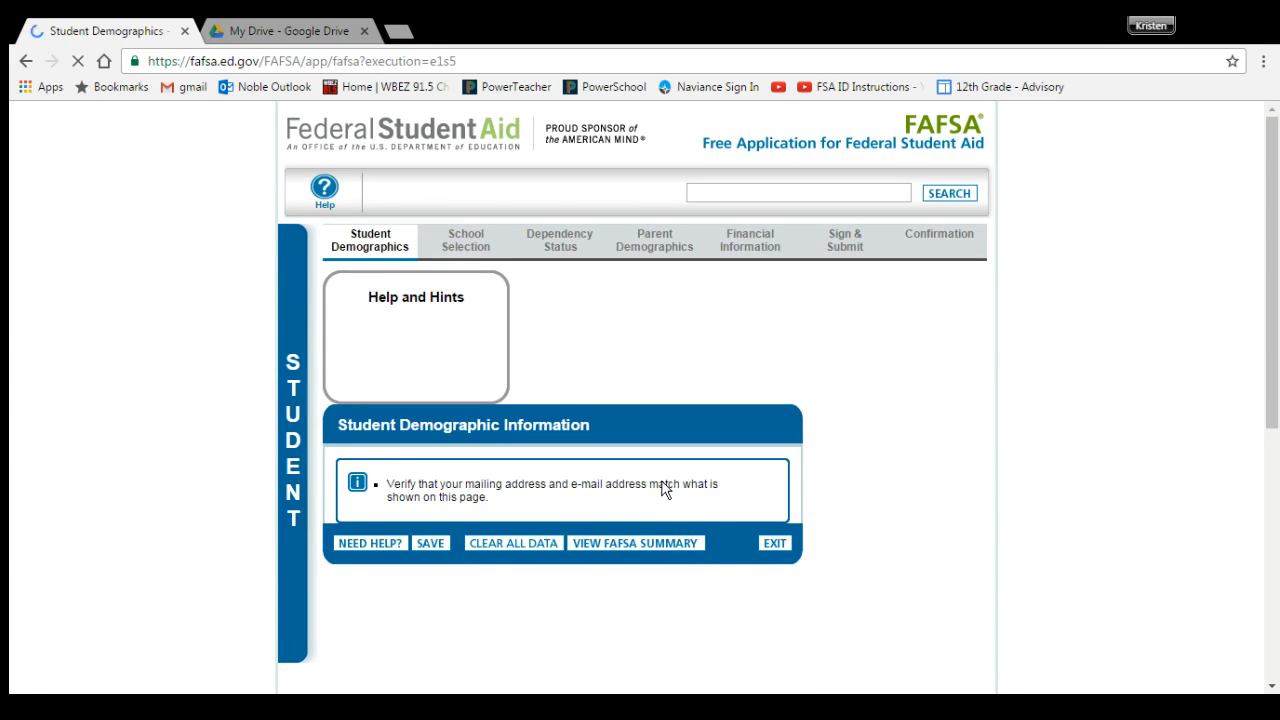
pyautogui.scroll(-4, 660, 490)
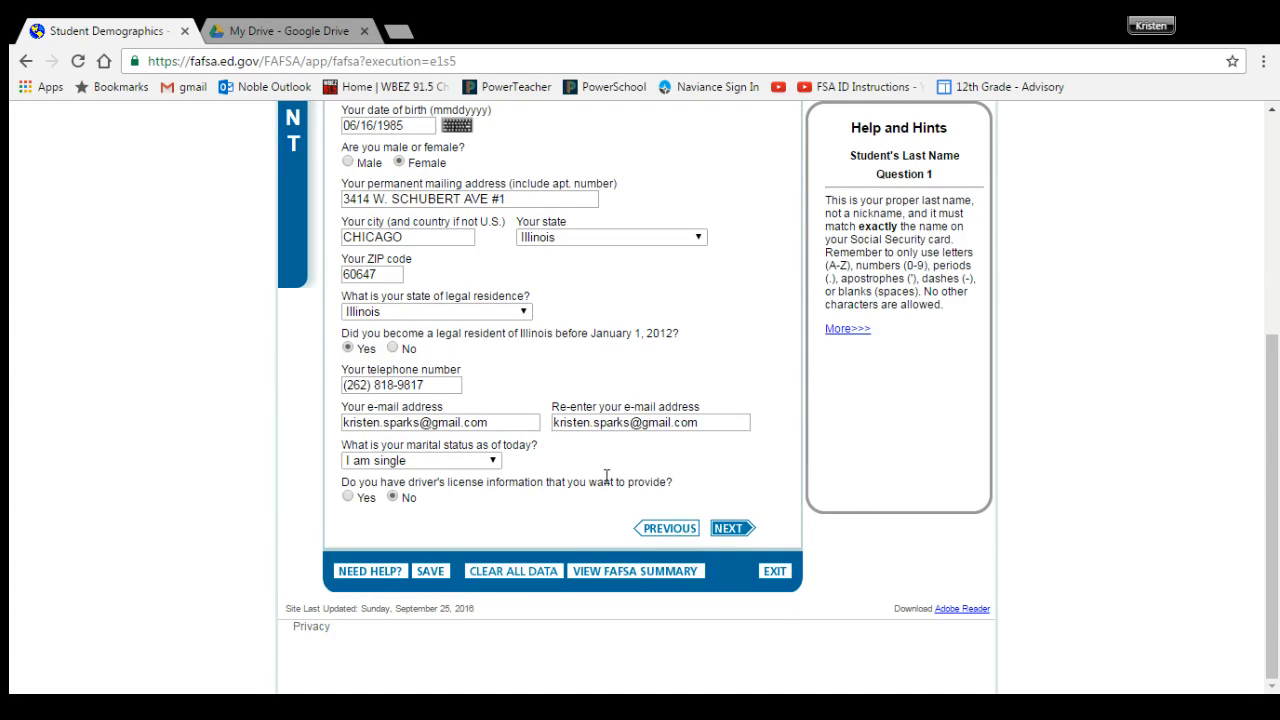
pyautogui.click(732, 530)
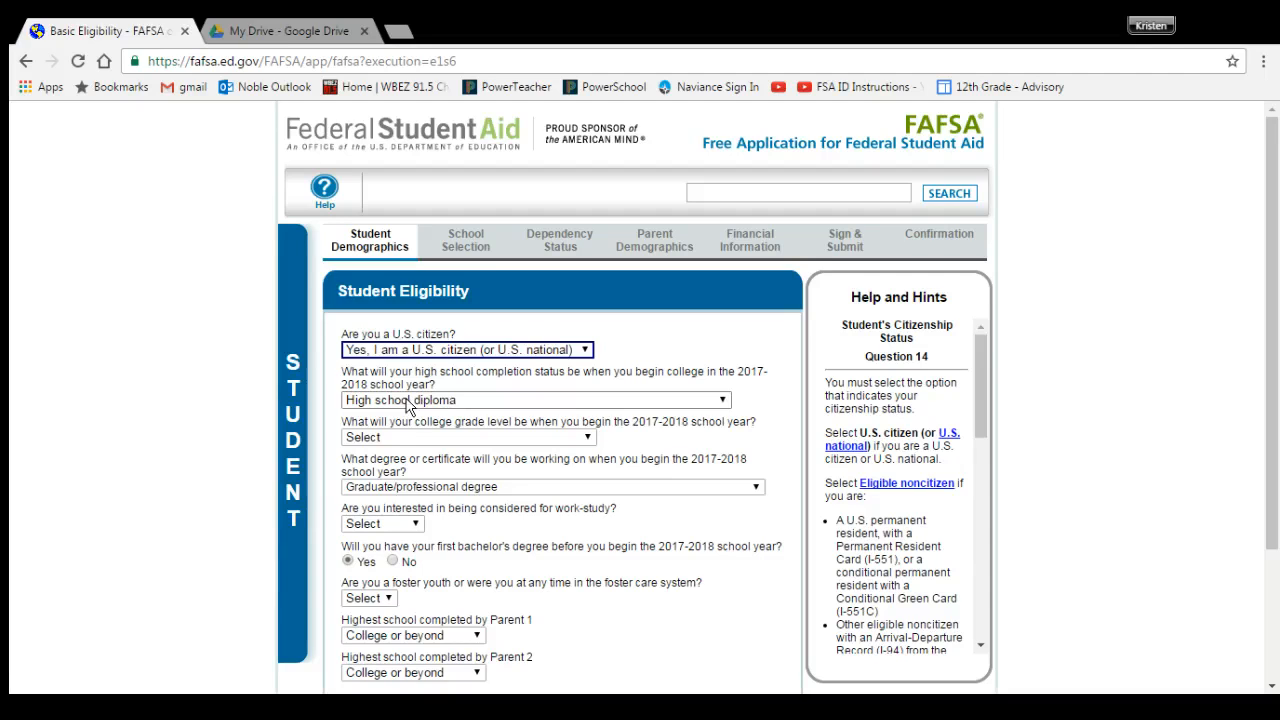
# Step: Answer grade level 2nd yr./sophomore, degree 1st bachelor's degree, and Yes to work-study interest
pyautogui.click(418, 438)
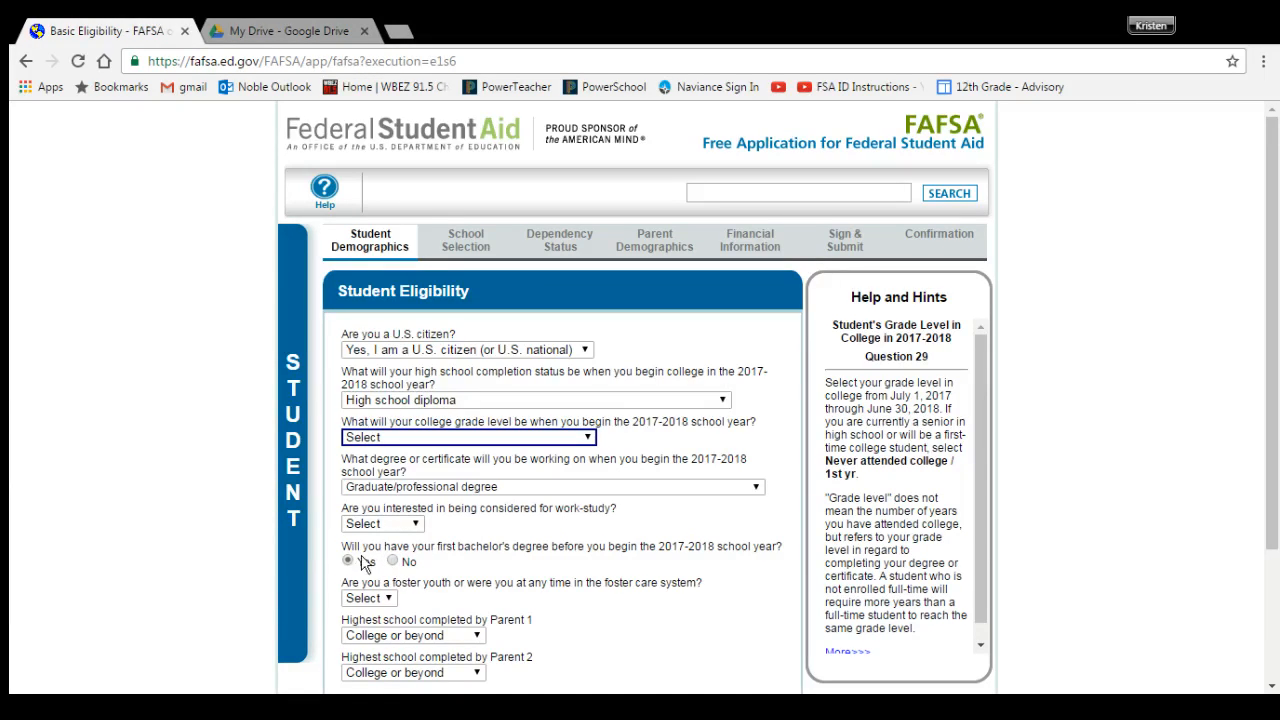
pyautogui.press('2')
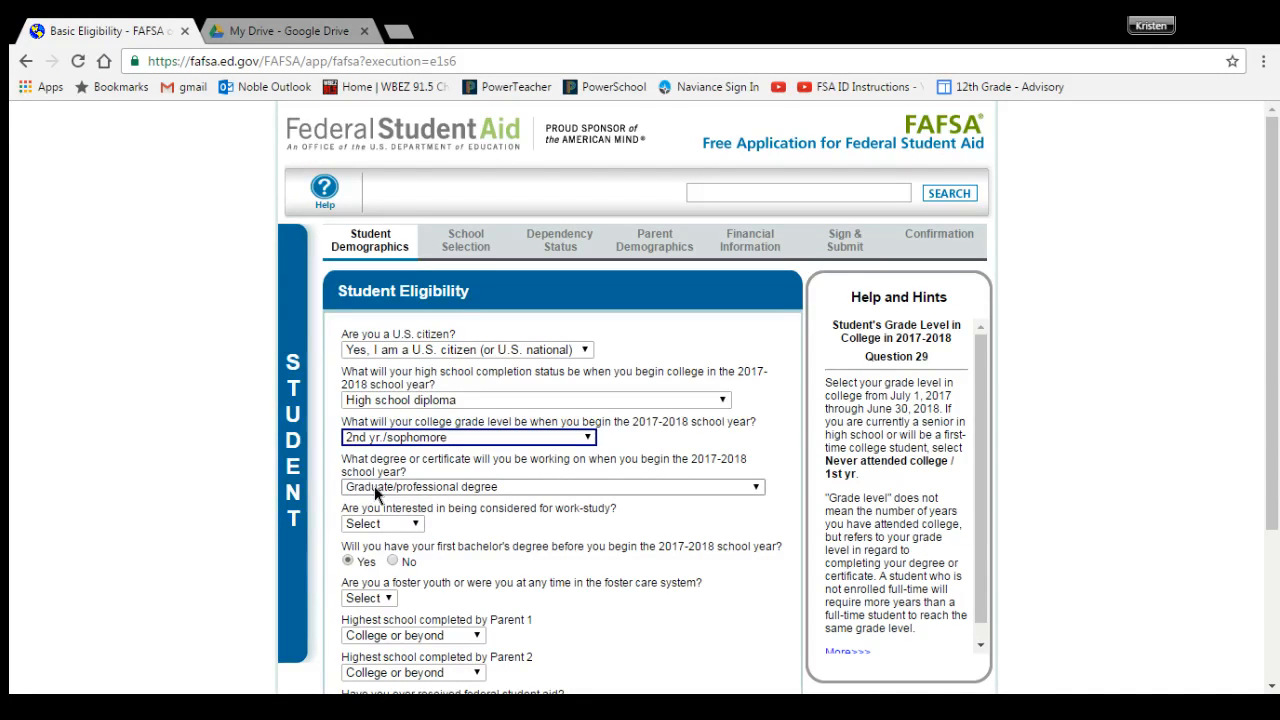
pyautogui.press('Tab')
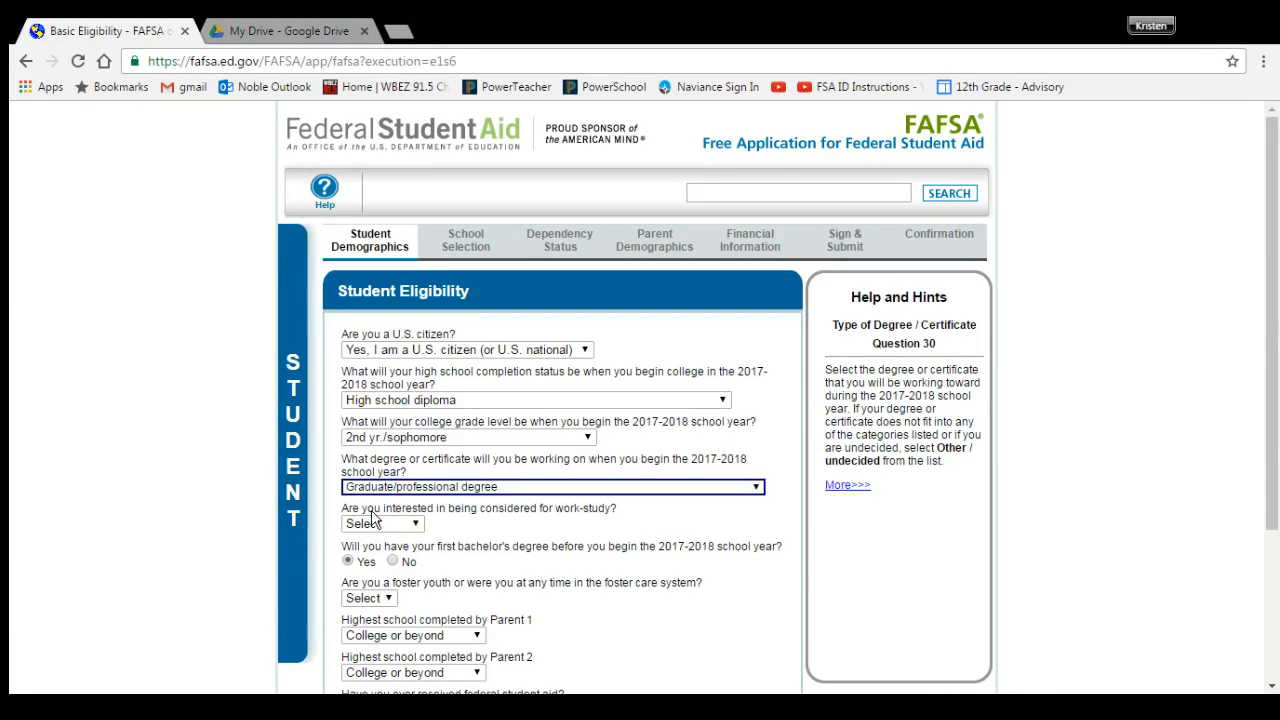
pyautogui.press('1')
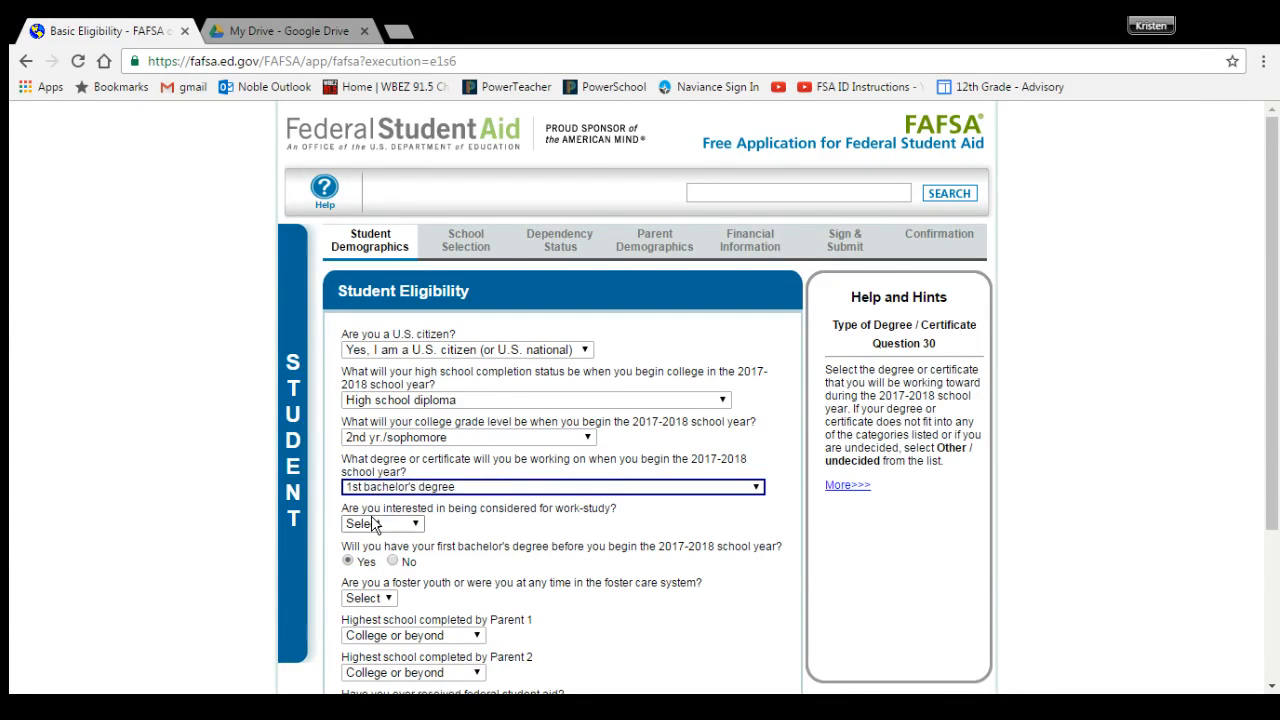
pyautogui.click(331, 473)
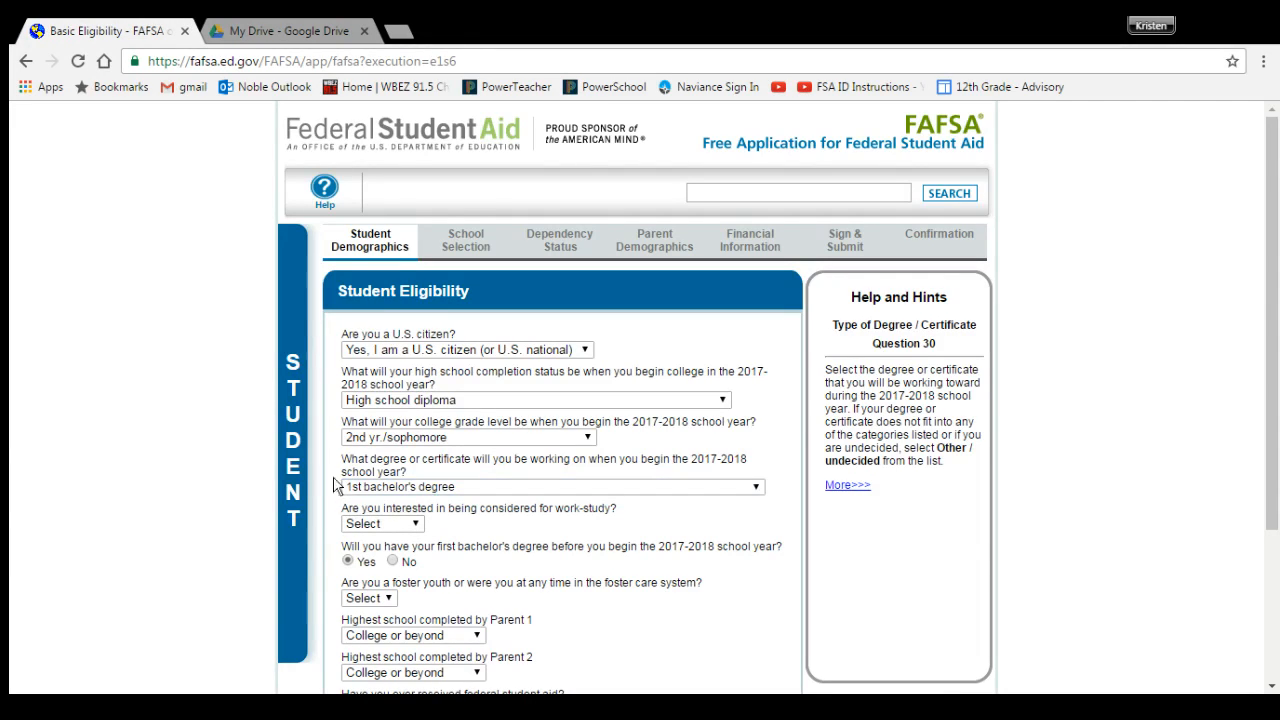
pyautogui.click(421, 527)
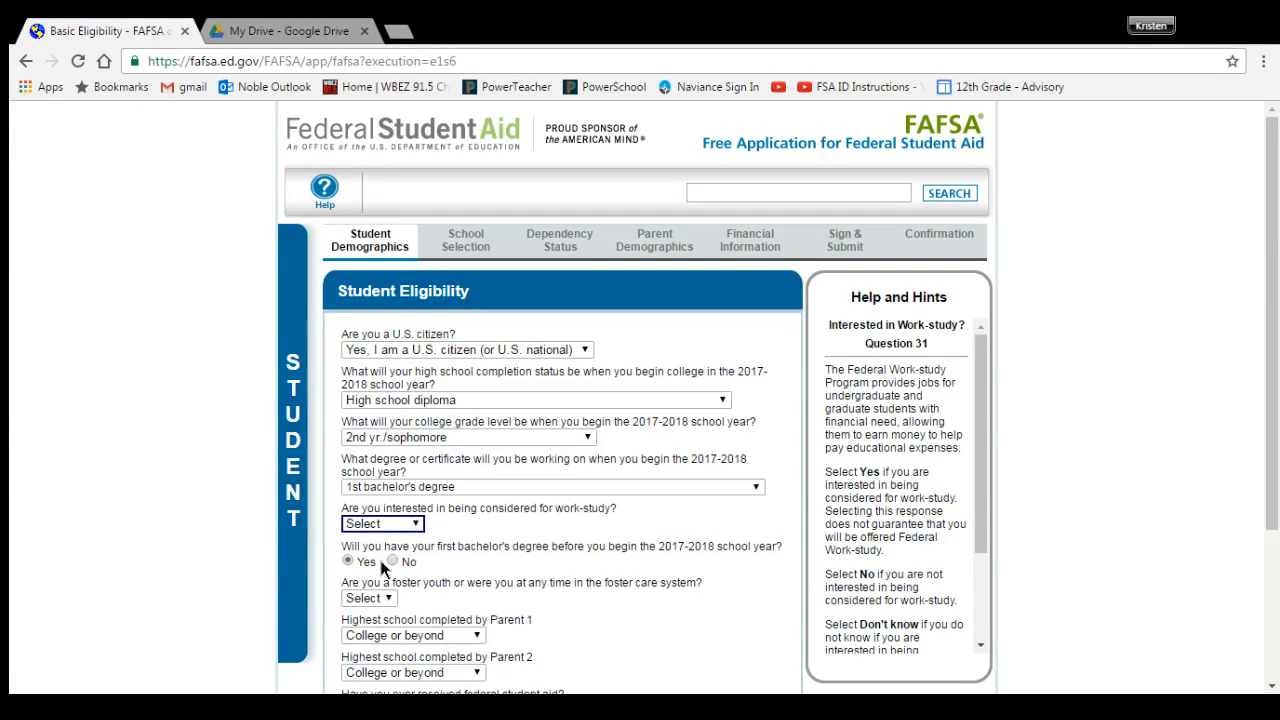
pyautogui.press('Down')
pyautogui.scroll(-1, 555, 530)
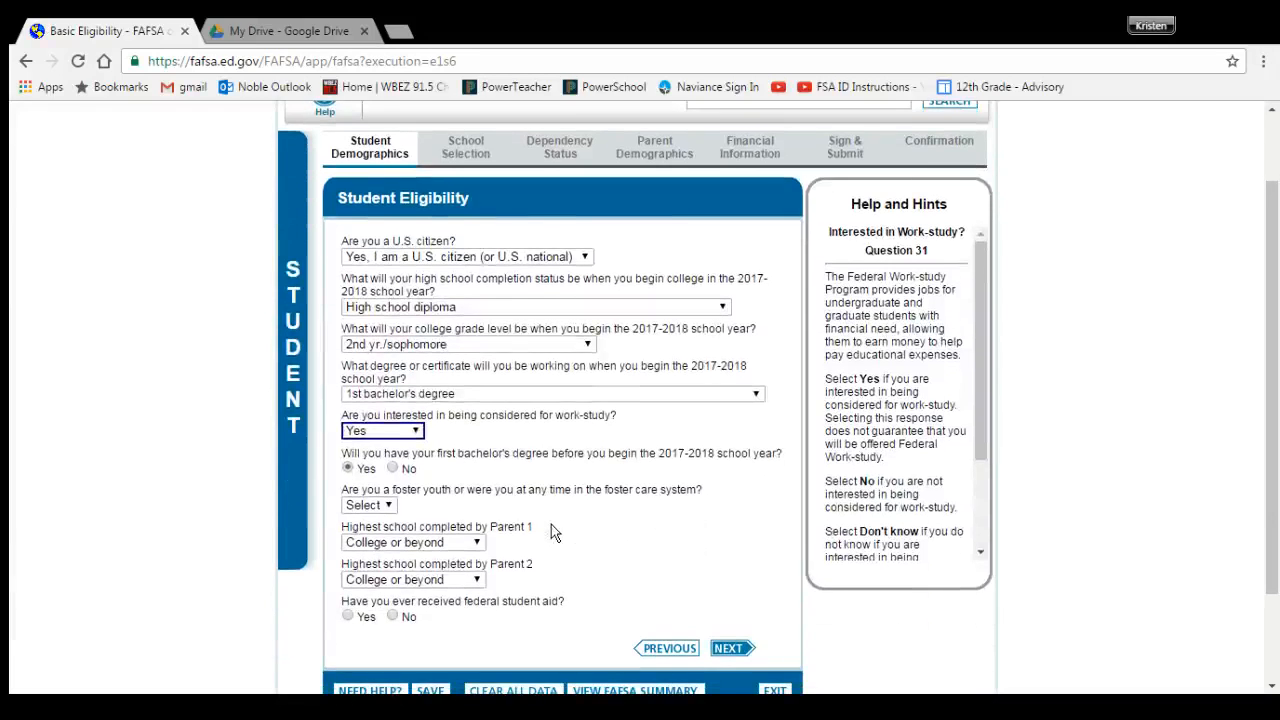
# Step: Answer No to bachelor's degree and foster youth, Yes to prior federal aid, No to drug conviction, and submit
pyautogui.click(393, 467)
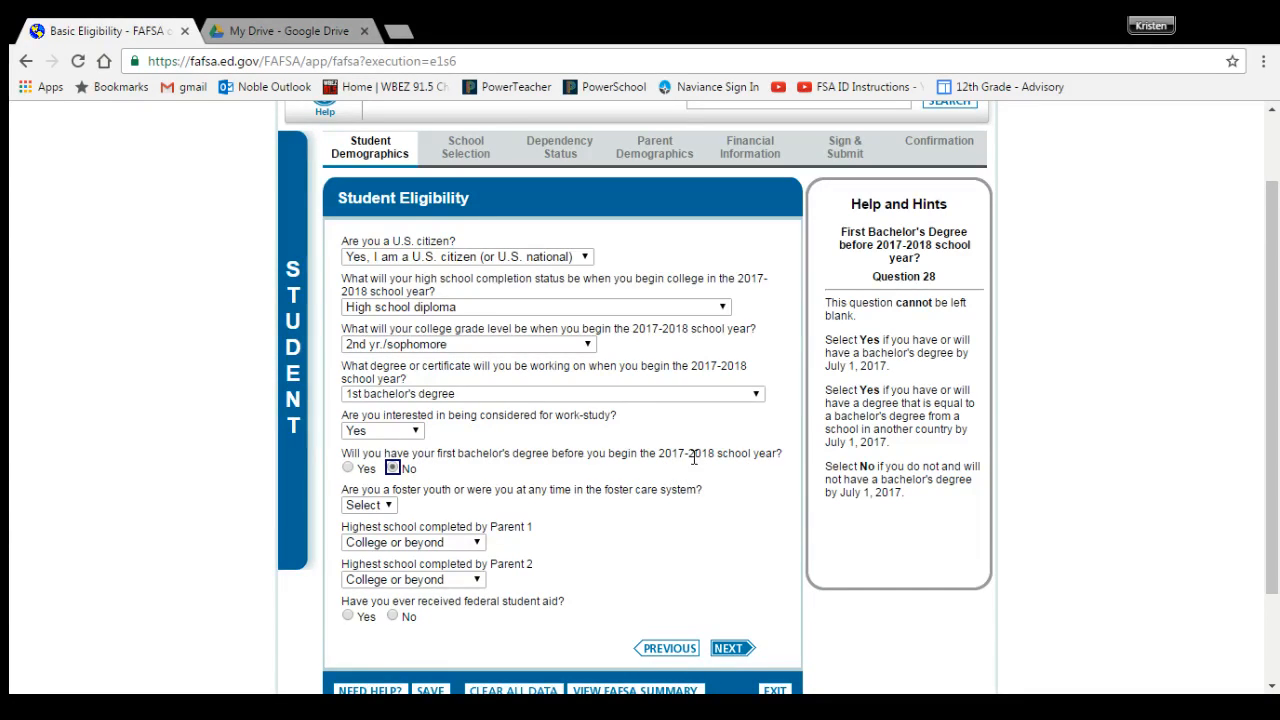
pyautogui.press('Tab')
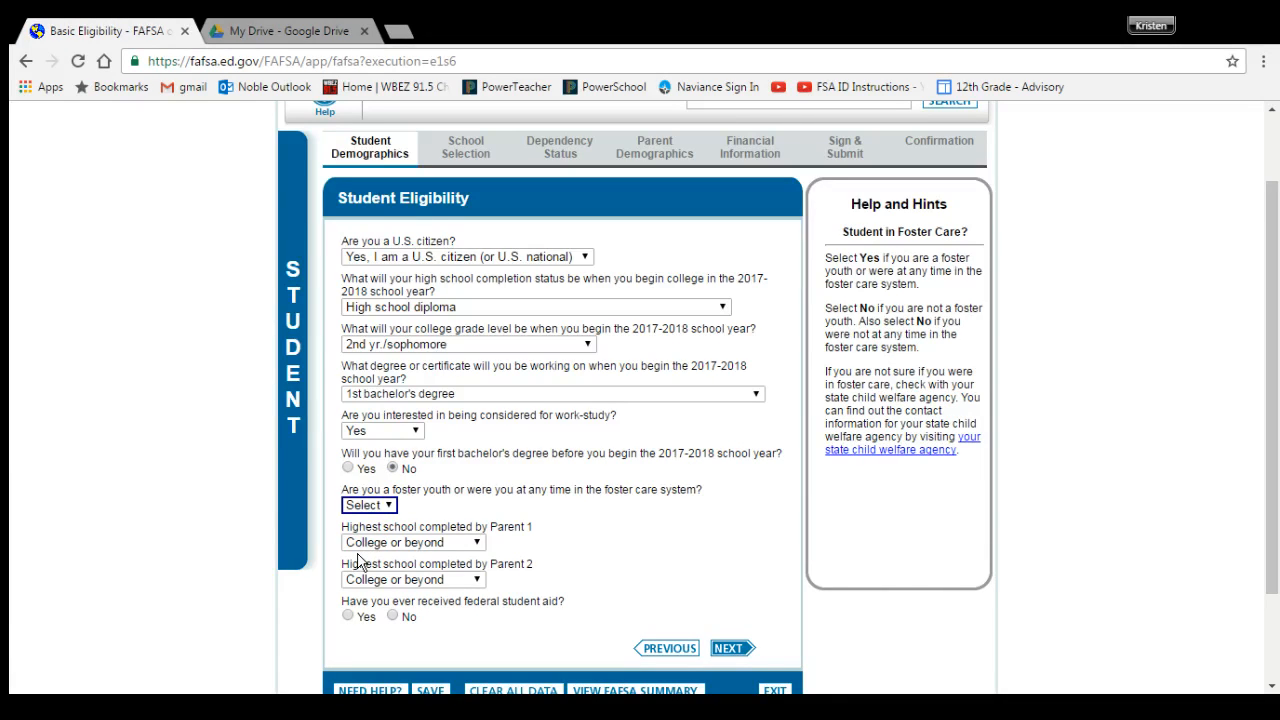
pyautogui.press('n')
pyautogui.click(347, 615)
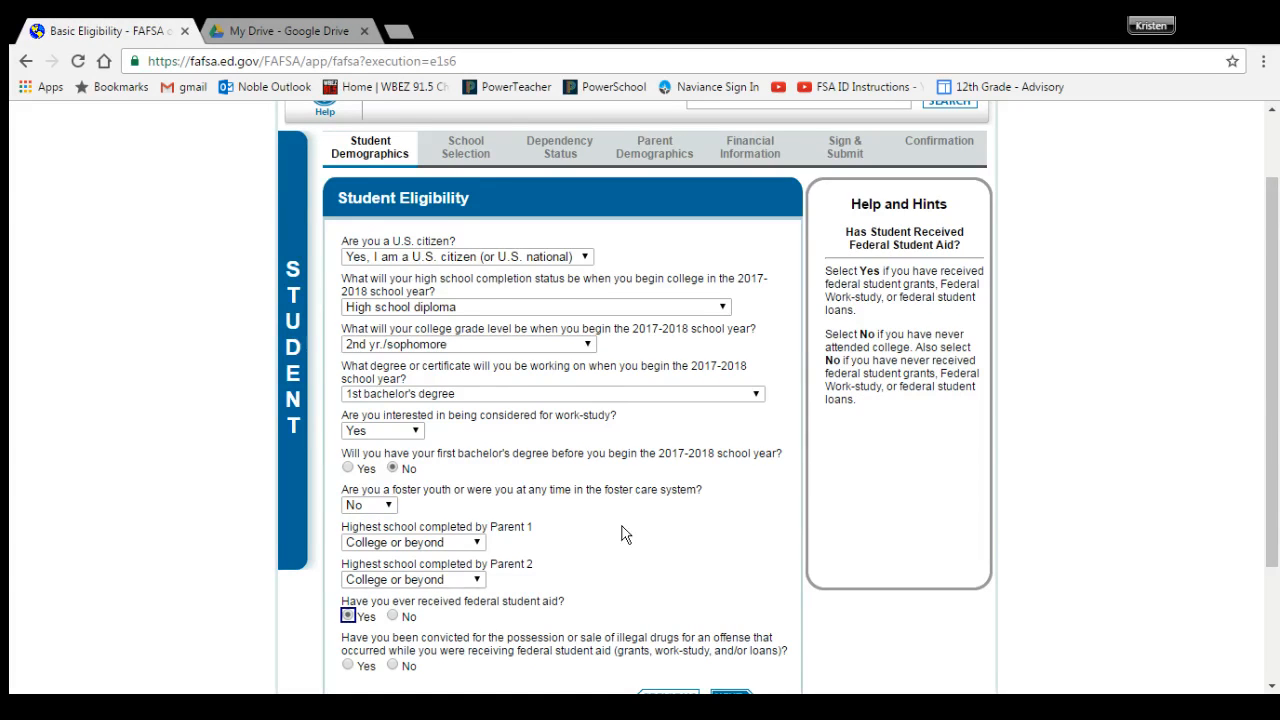
pyautogui.scroll(-1, 627, 535)
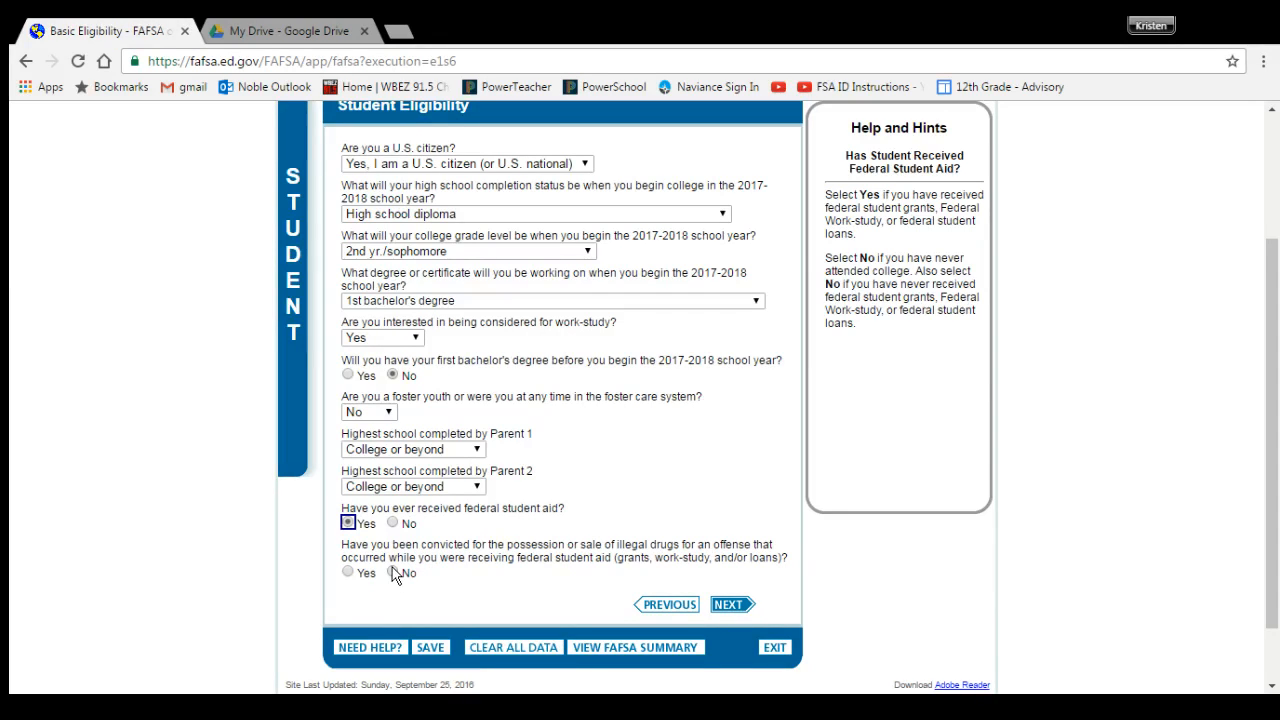
pyautogui.click(393, 573)
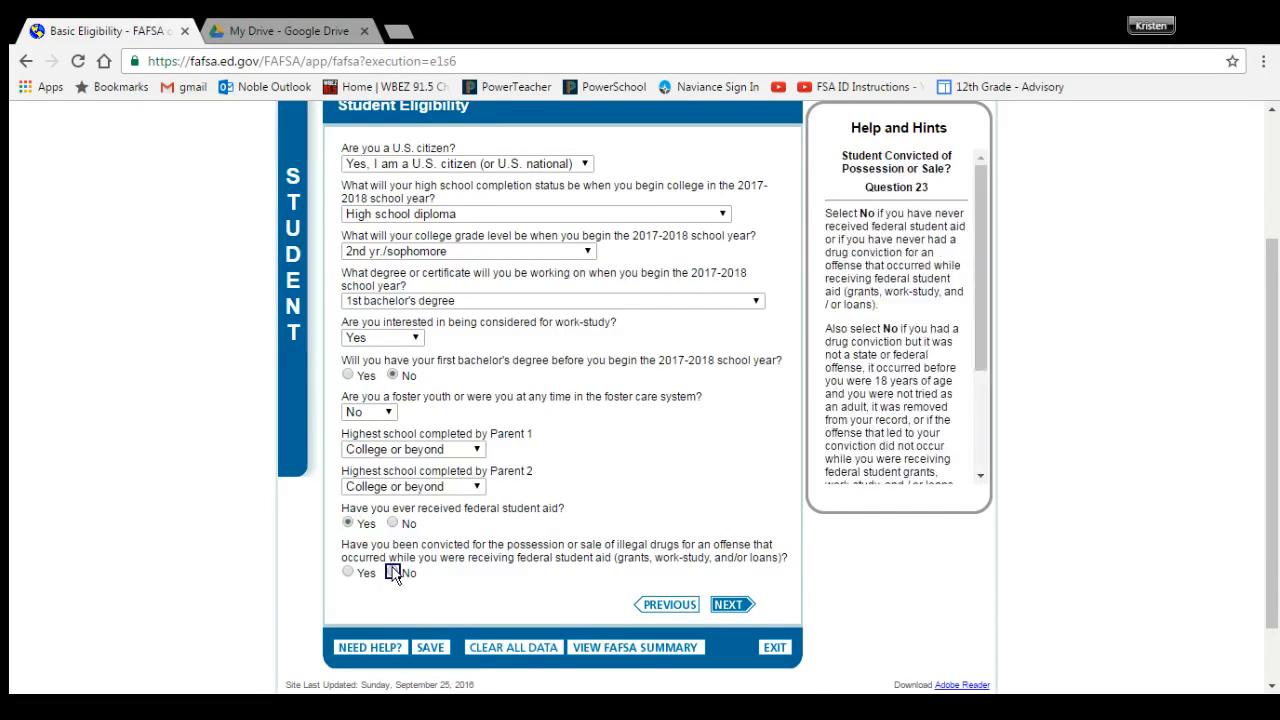
pyautogui.scroll(-3, 395, 575)
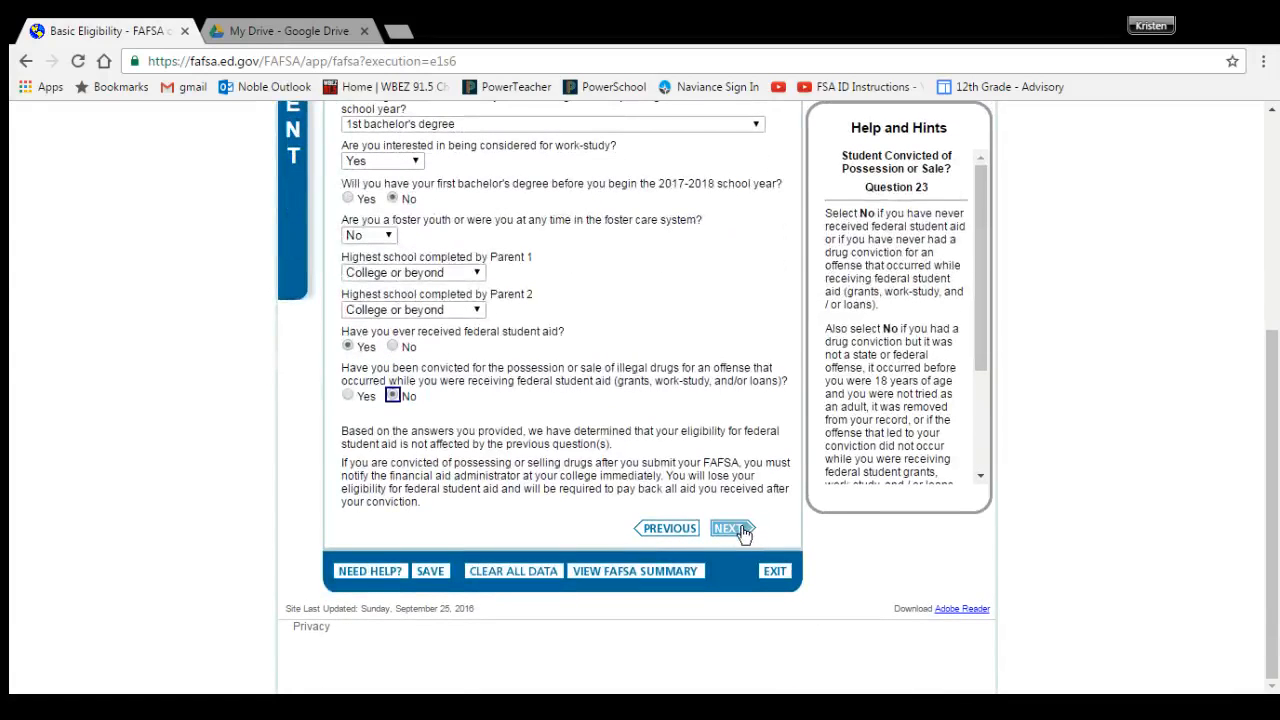
pyautogui.click(741, 530)
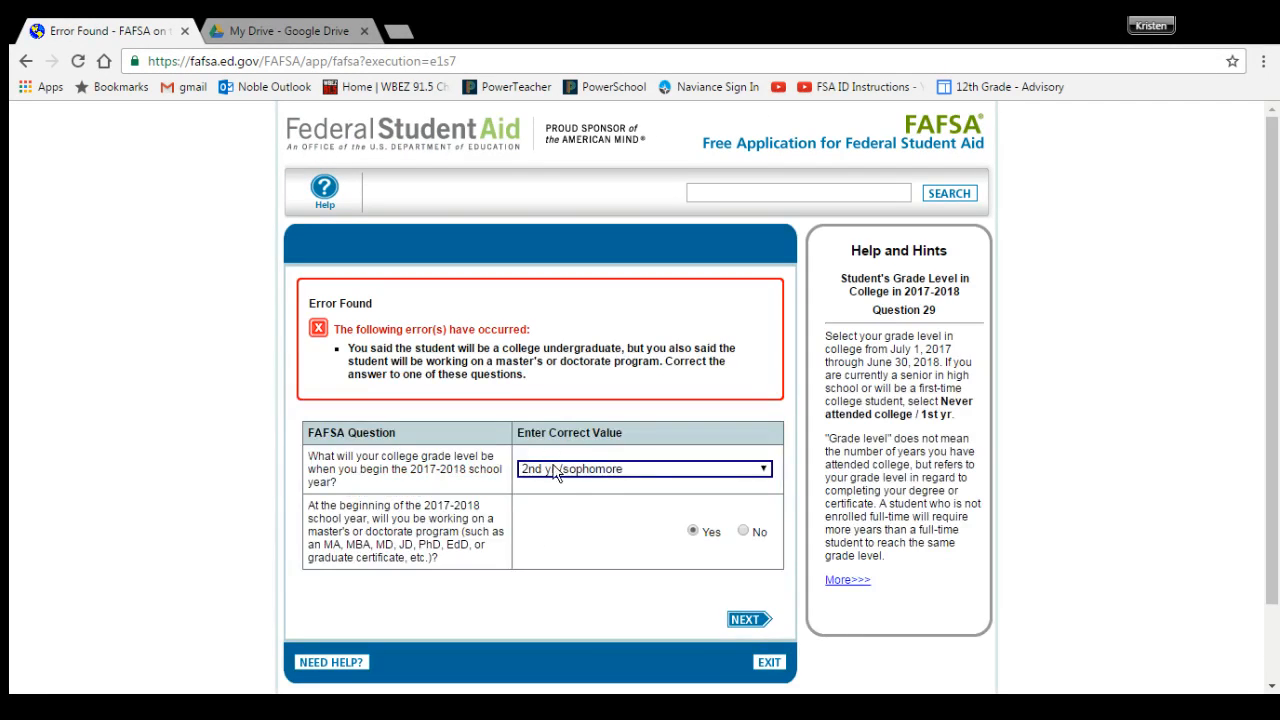
# Step: Change the master's/doctorate answer to No and resubmit the page
pyautogui.click(743, 531)
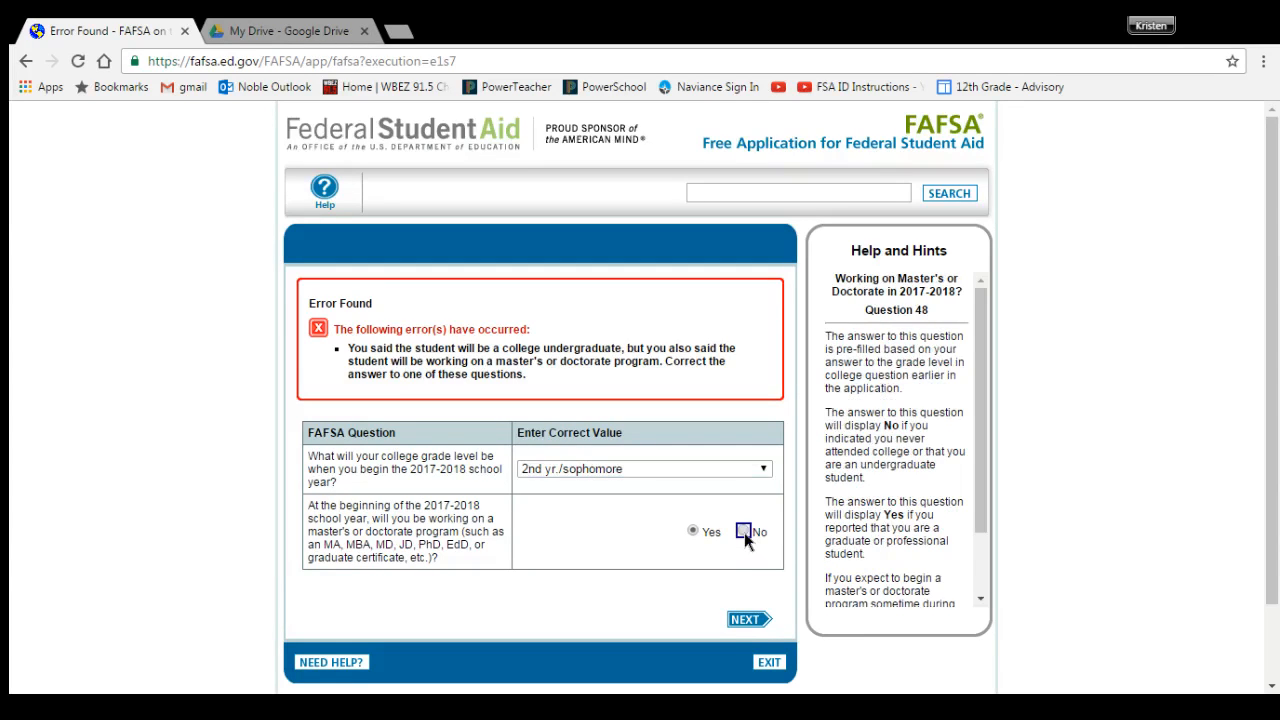
pyautogui.click(750, 622)
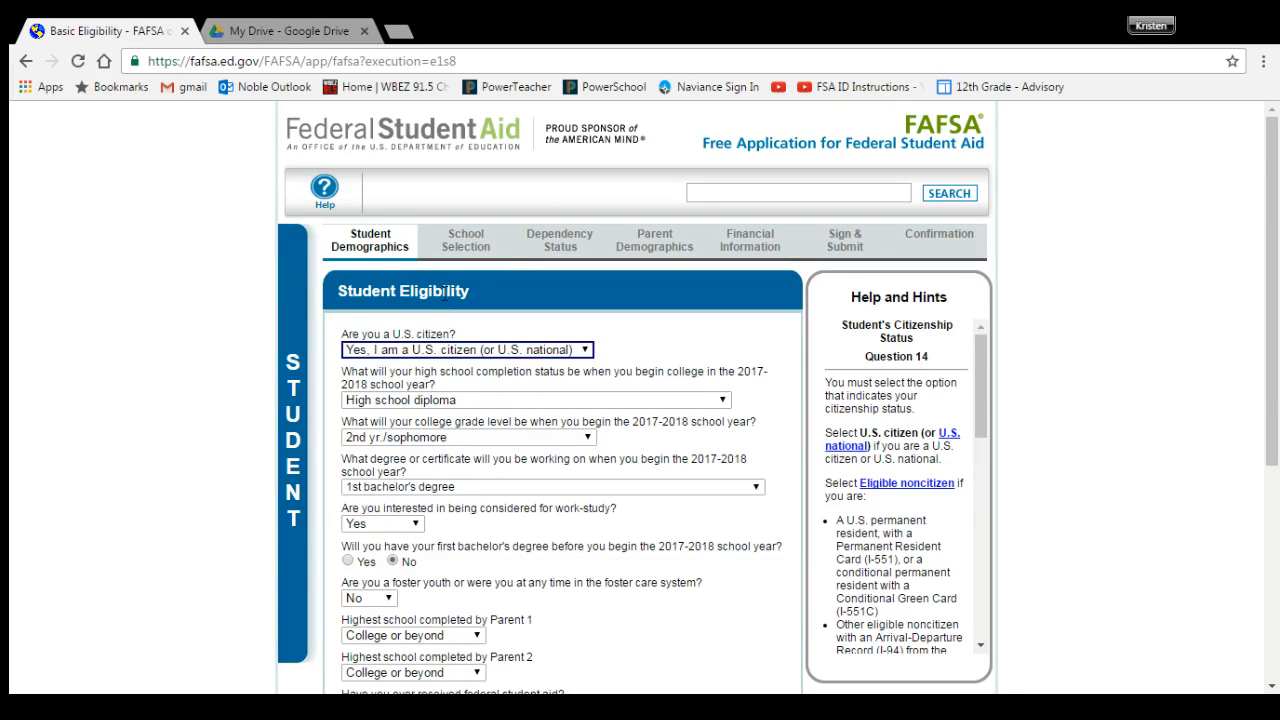
# Step: Return to Student Demographics and review the date of birth entry
pyautogui.click(364, 246)
pyautogui.scroll(-3, 480, 371)
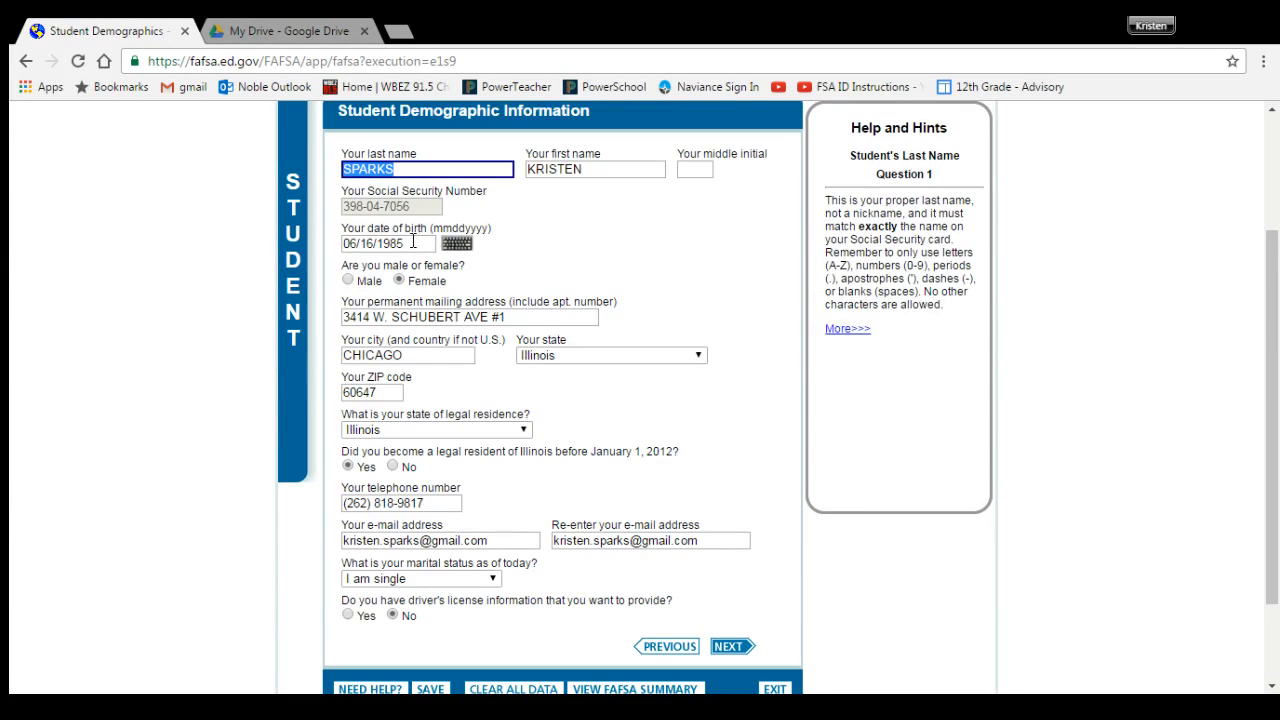
pyautogui.click(399, 244)
pyautogui.click(406, 245)
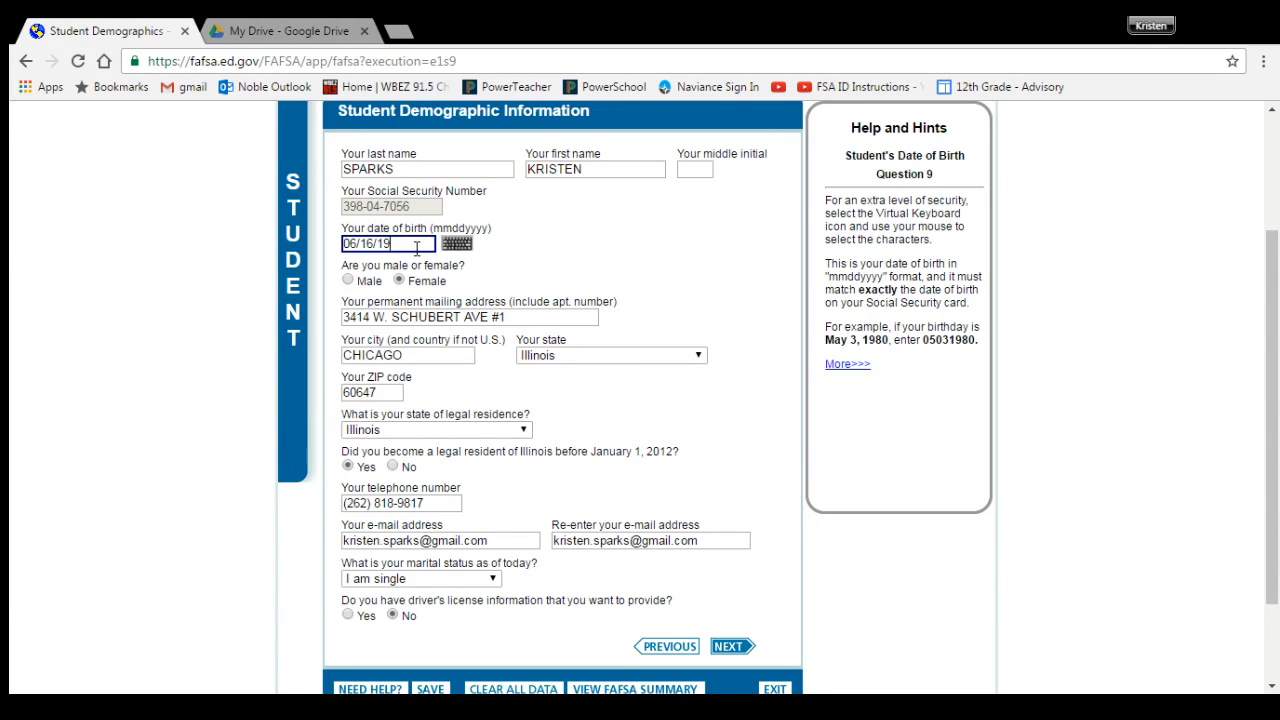
# Step: Advance through the Student Eligibility pages to School Selection
pyautogui.click(728, 646)
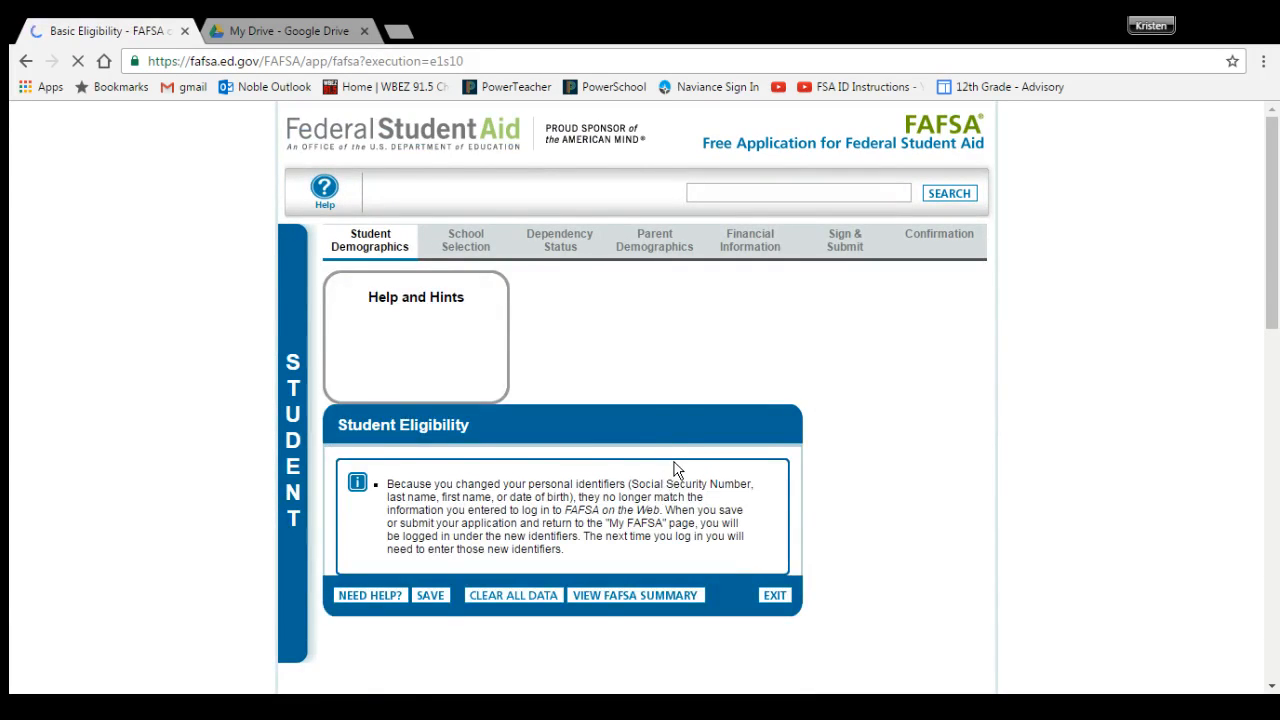
pyautogui.scroll(-4, 673, 467)
pyautogui.scroll(-2, 675, 470)
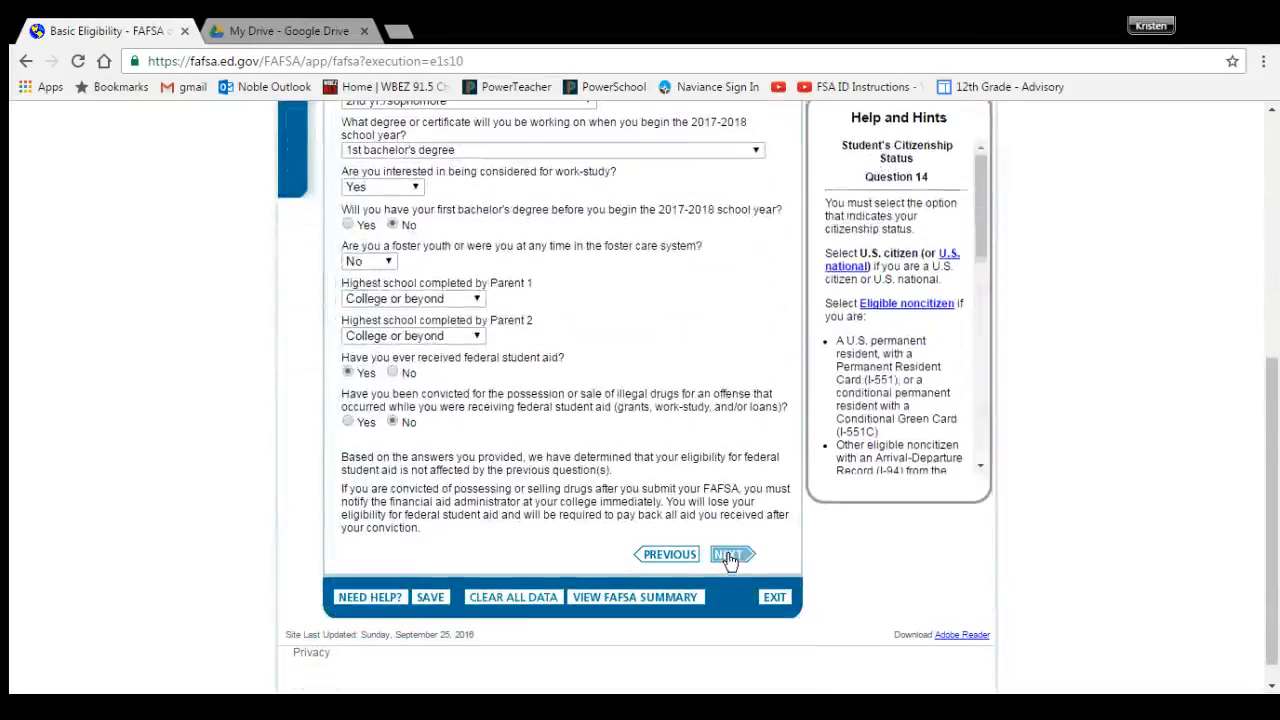
pyautogui.click(732, 556)
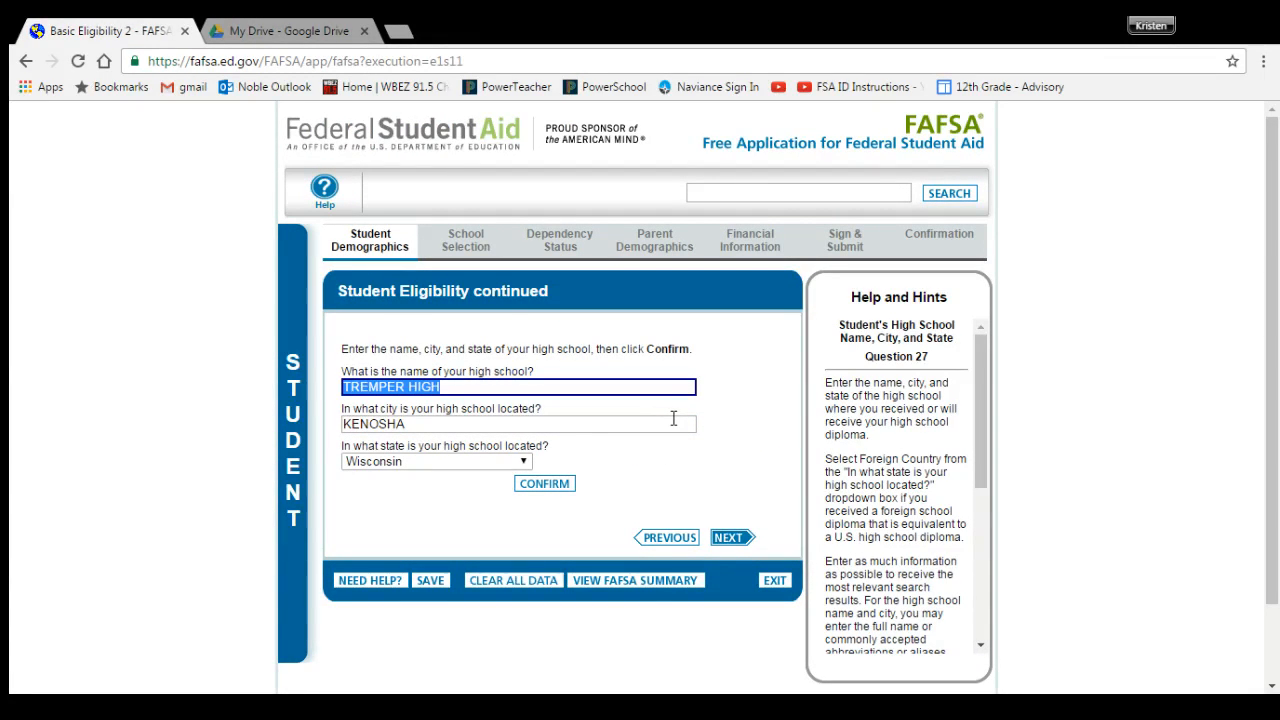
pyautogui.click(734, 540)
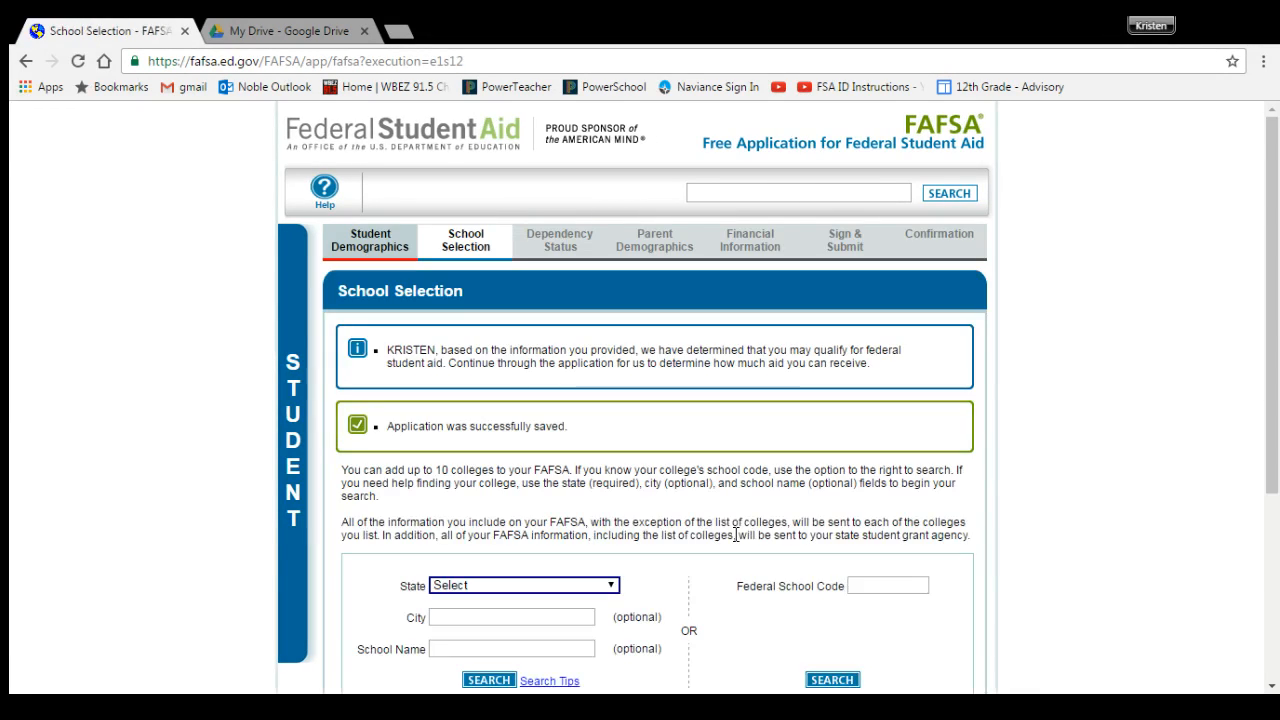
# Step: Set the school search state to Illinois and the city to chicago
pyautogui.scroll(-1, 740, 517)
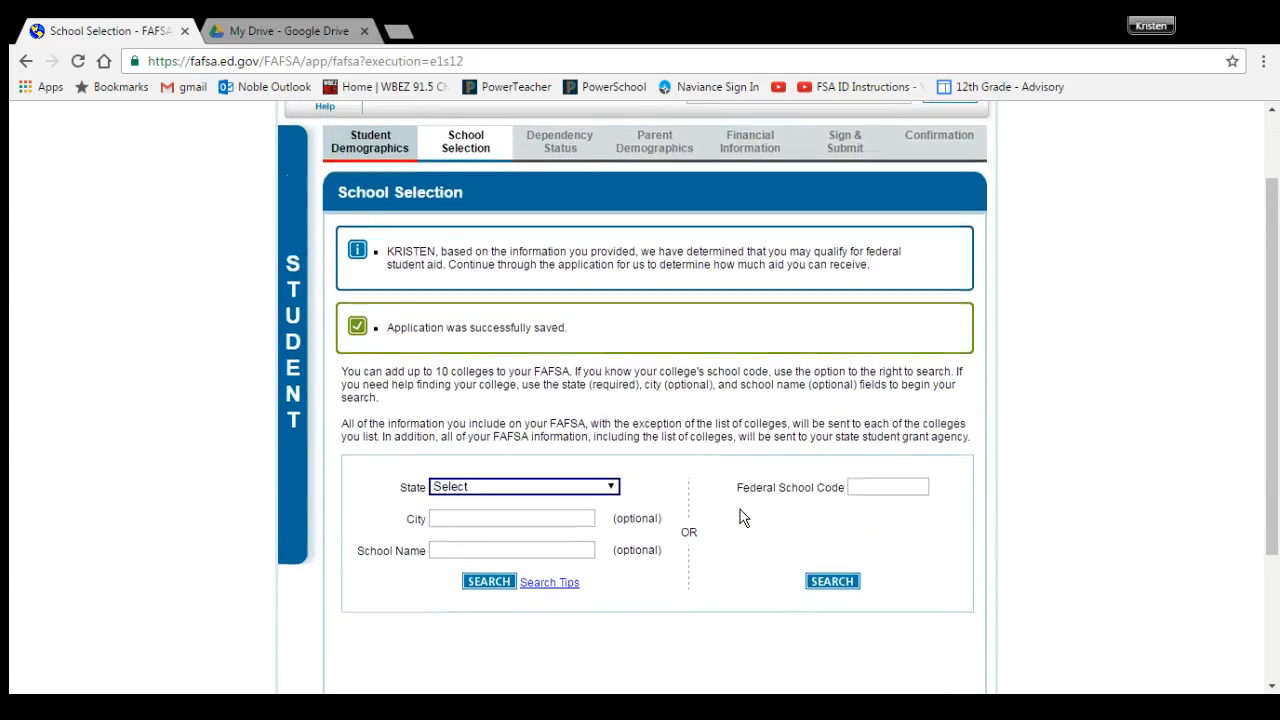
pyautogui.scroll(-1, 740, 517)
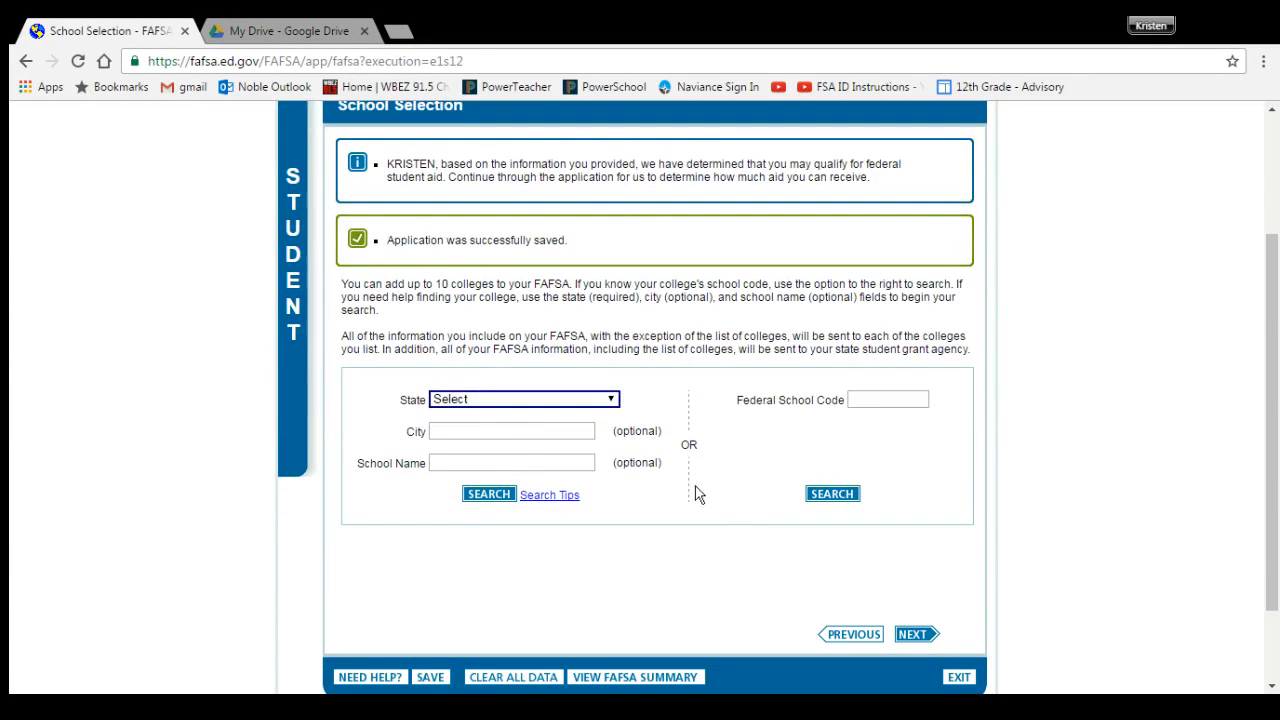
pyautogui.click(521, 405)
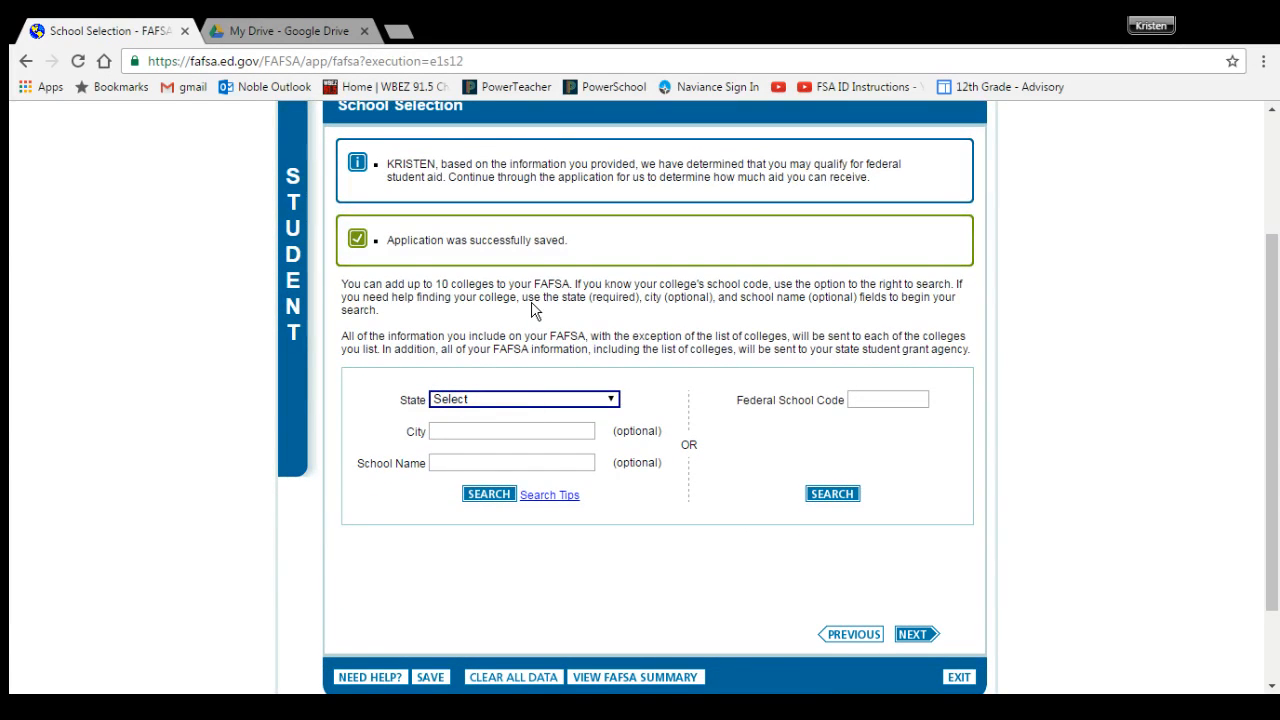
pyautogui.click(511, 384)
pyautogui.click(493, 432)
pyautogui.write('ch')
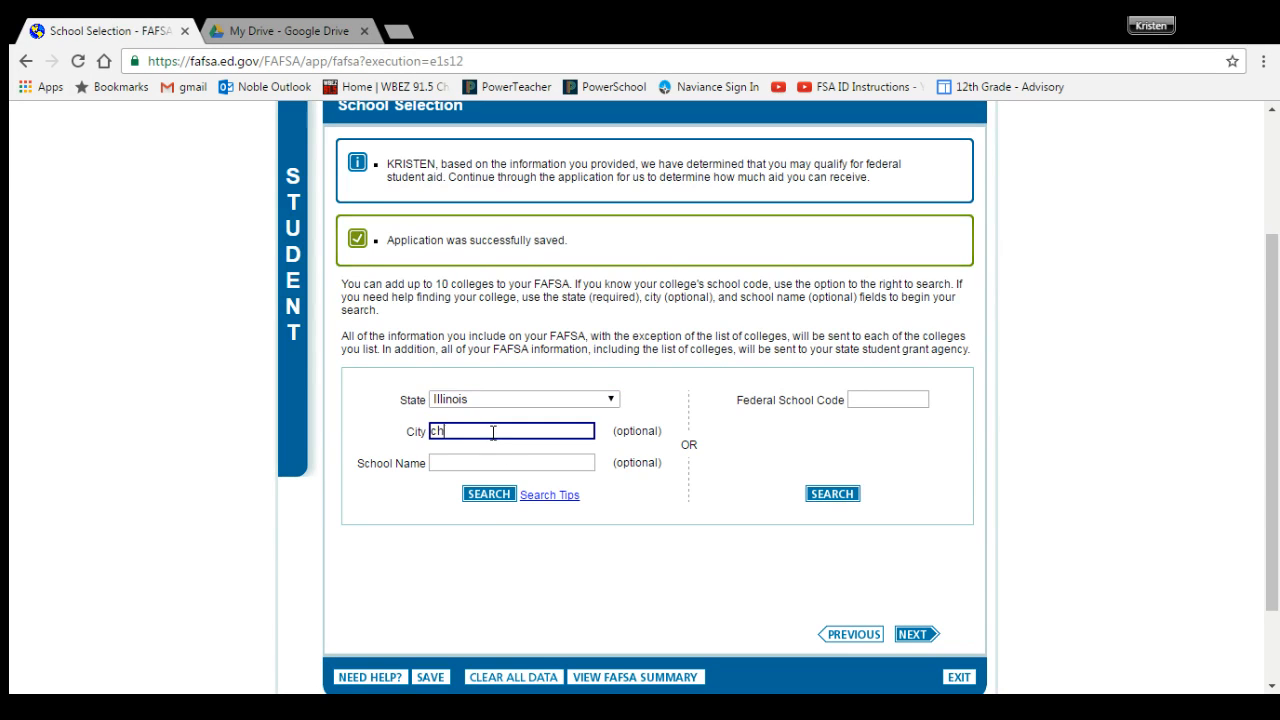
pyautogui.write('icago')
pyautogui.press('Tab')
# Step: Search 'university of illinois at chicago' and add UIC (001776) to the selected schools
pyautogui.write('universiy')
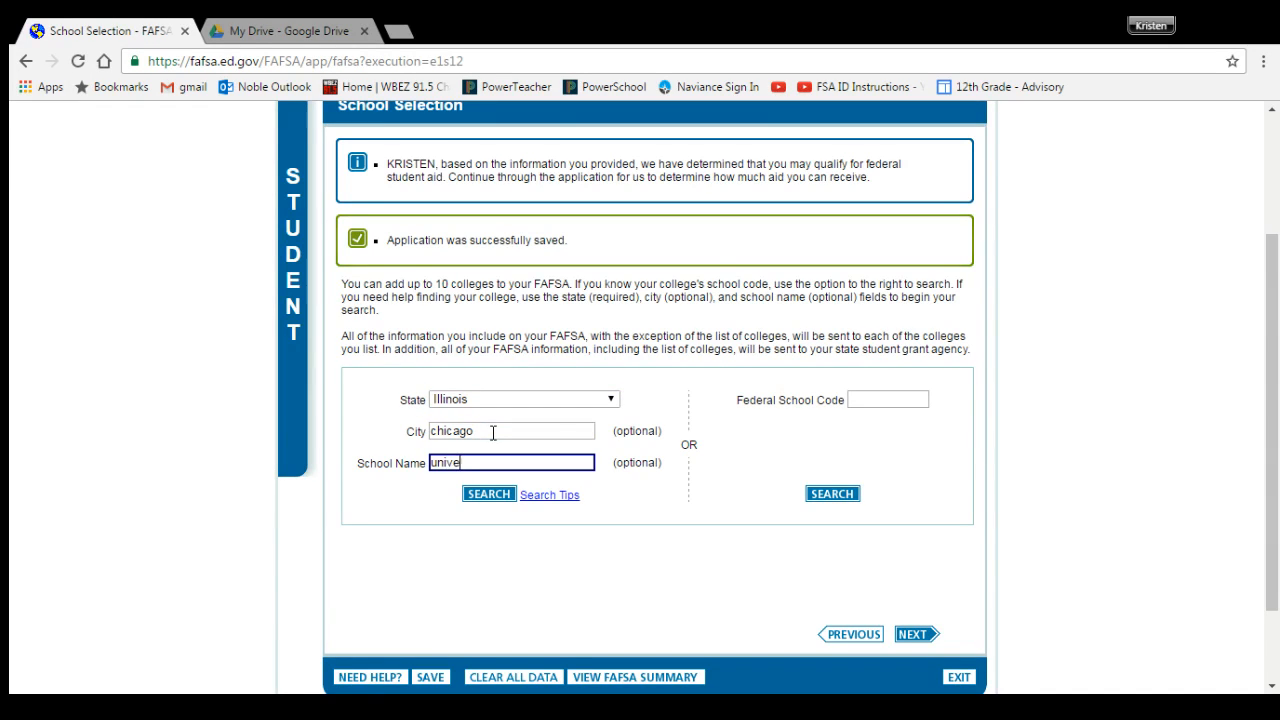
pyautogui.press('BackSpace')
pyautogui.press('BackSpace')
pyautogui.write('ty of illinois at chicago')
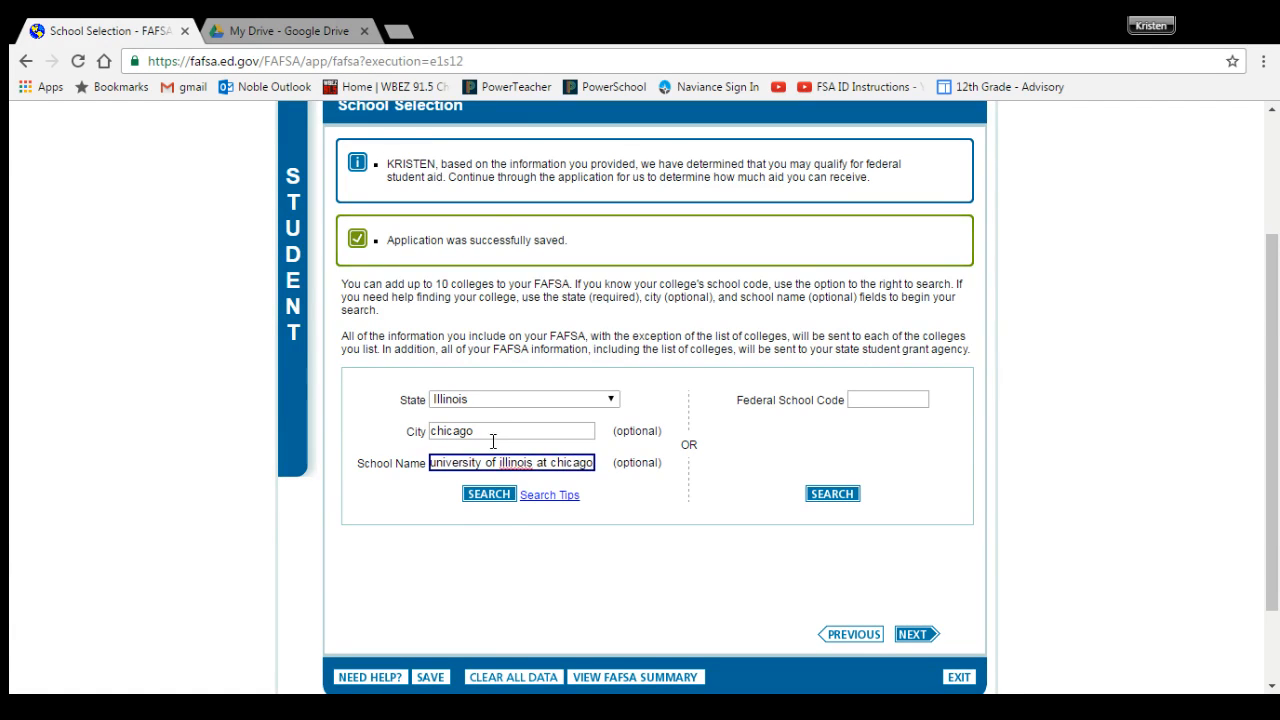
pyautogui.click(498, 497)
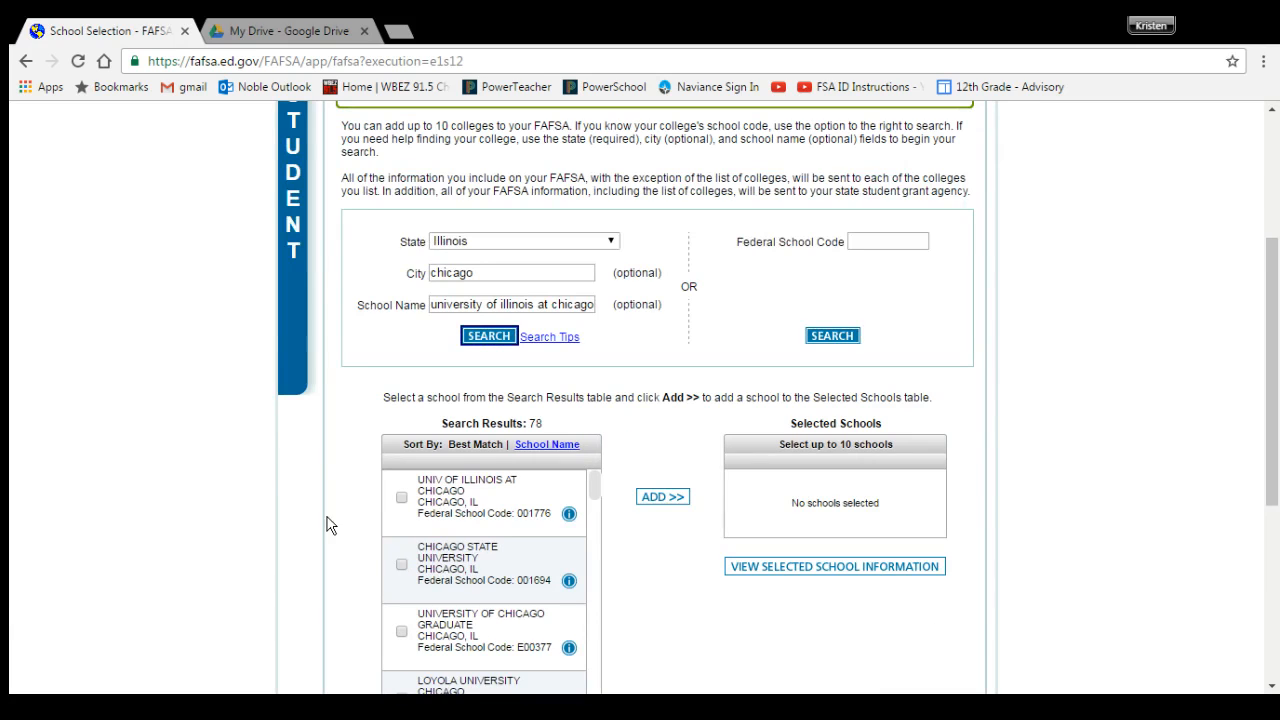
pyautogui.click(400, 500)
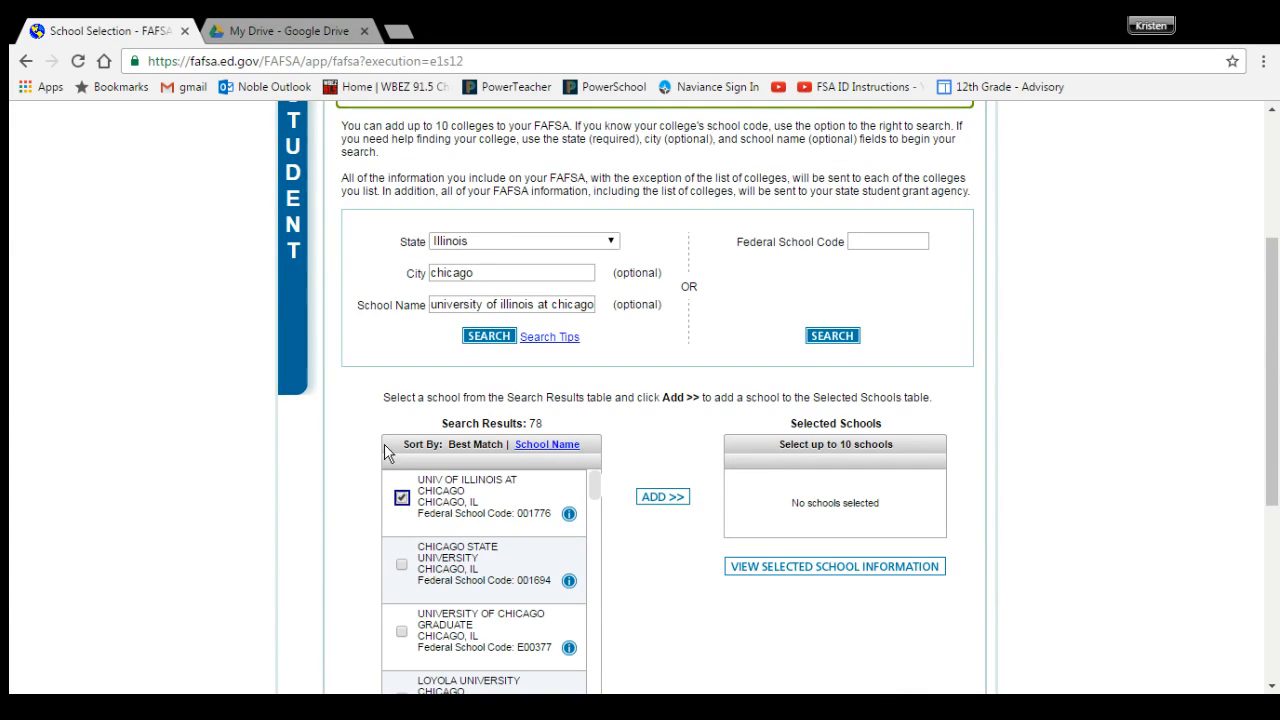
pyautogui.click(662, 498)
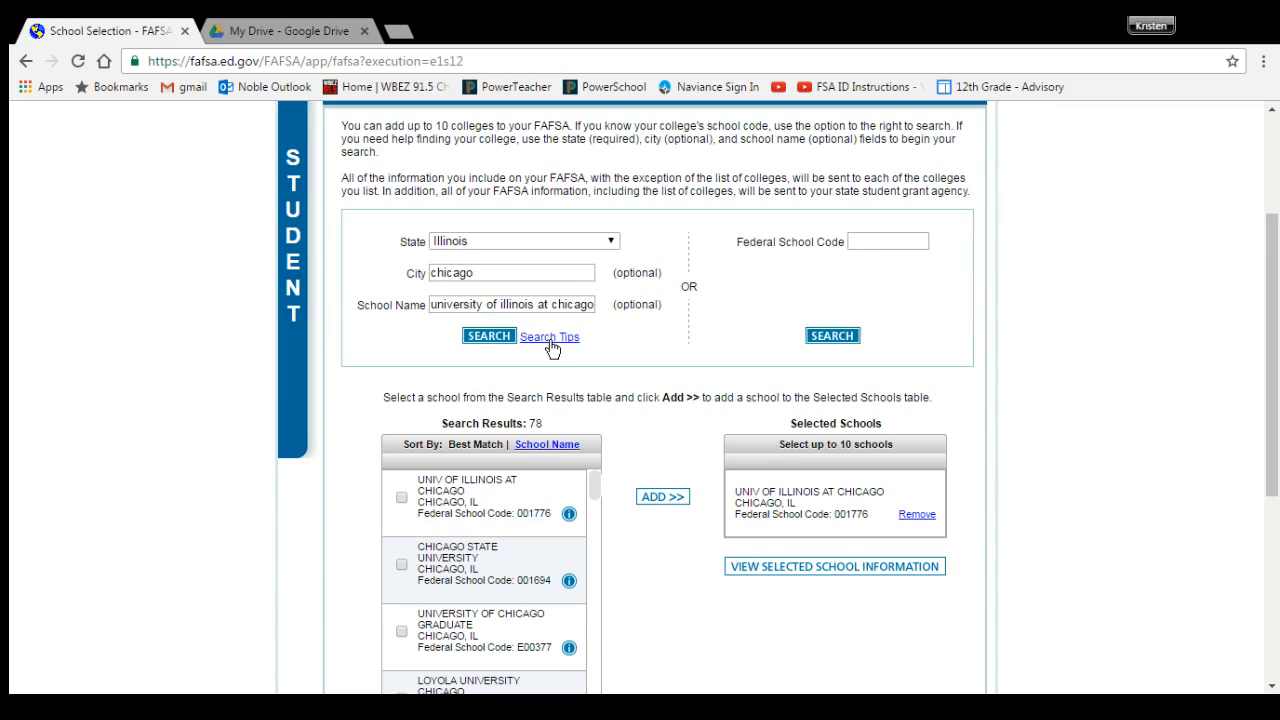
# Step: Clear the previous city and school name entries from the search fields
pyautogui.doubleClick(490, 277)
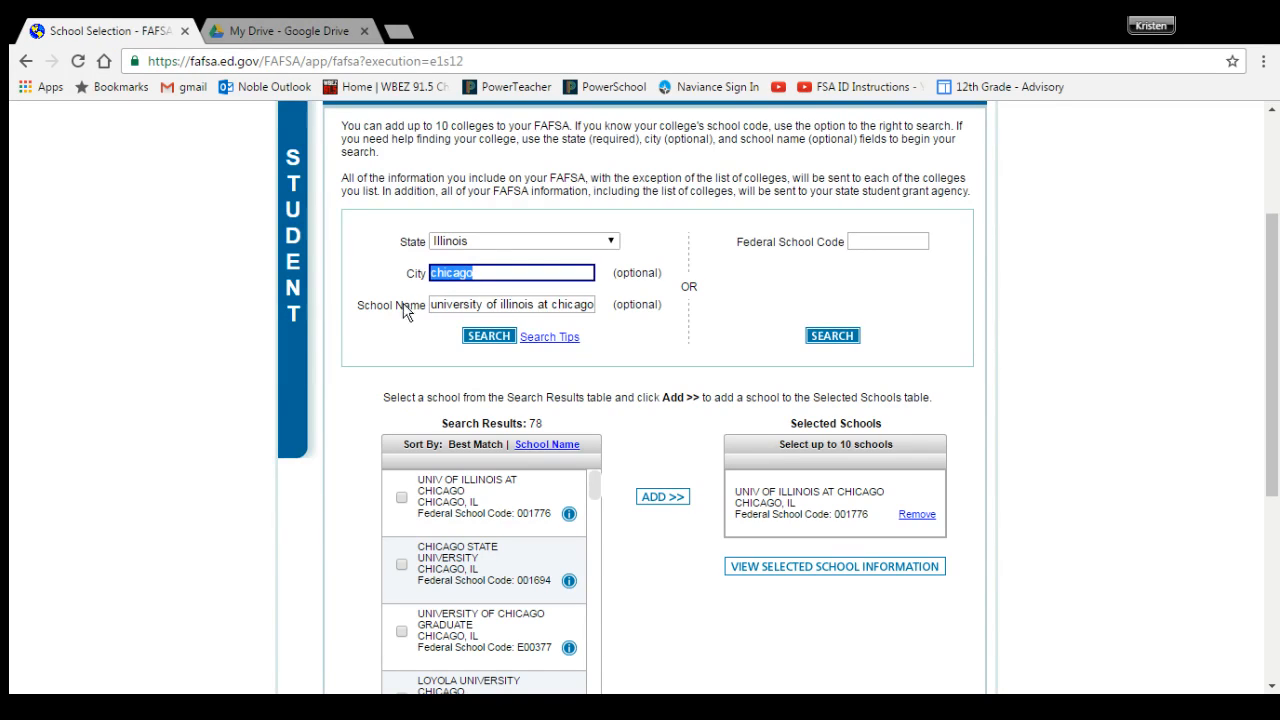
pyautogui.moveTo(434, 304); pyautogui.dragTo(658, 281)
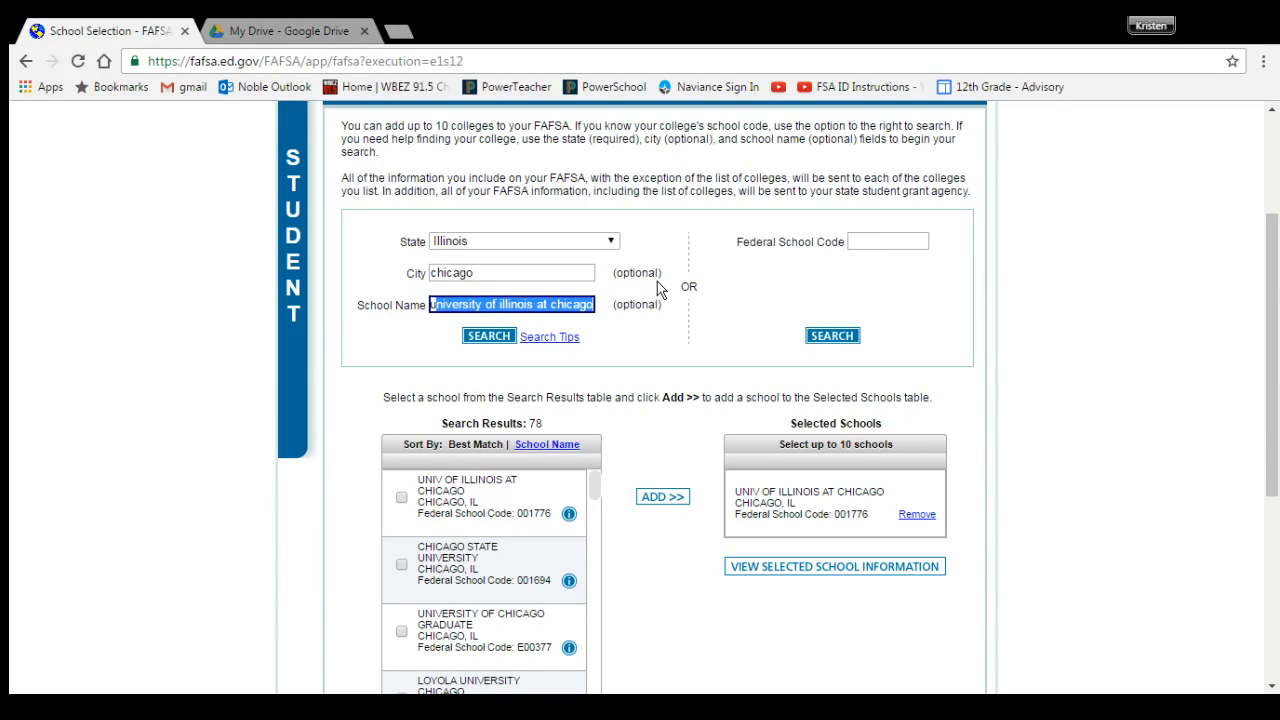
pyautogui.press('BackSpace')
pyautogui.press('BackSpace')
# Step: Search 'harold washington' and add Harold Washington College (001652) to the selected schools
pyautogui.write('harol')
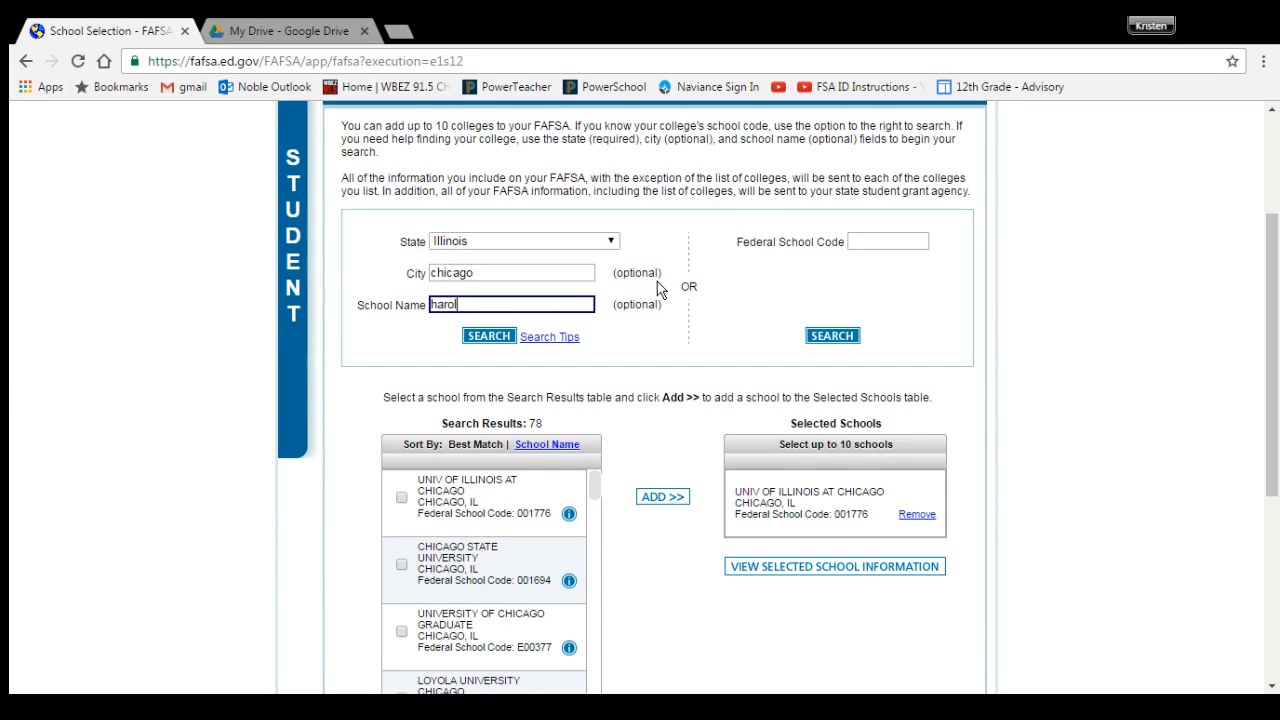
pyautogui.write('d washington')
pyautogui.click(488, 336)
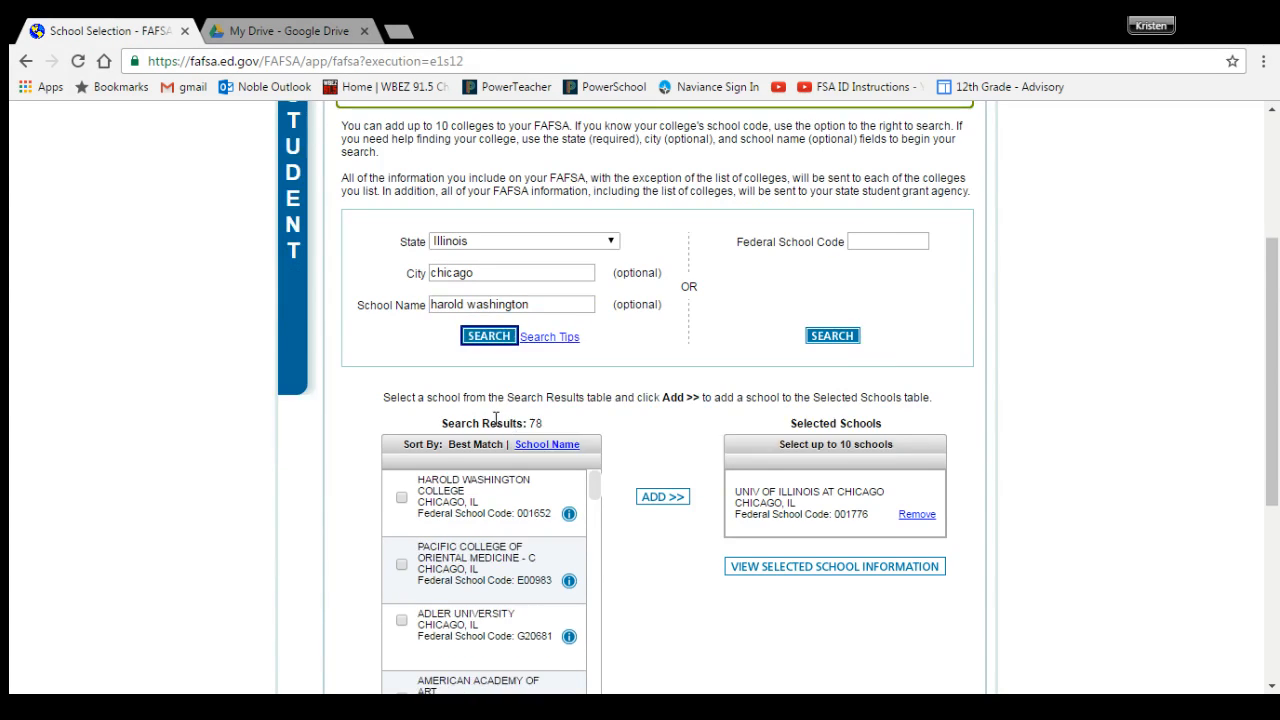
pyautogui.click(401, 497)
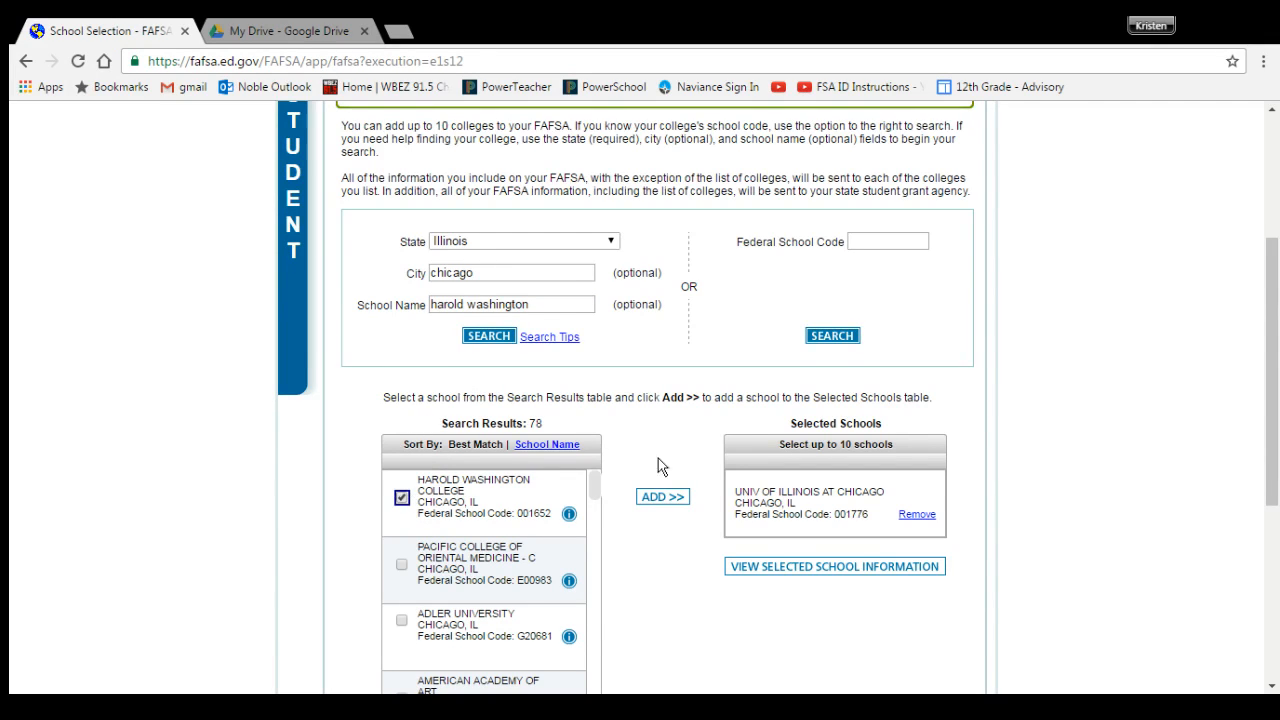
pyautogui.click(662, 497)
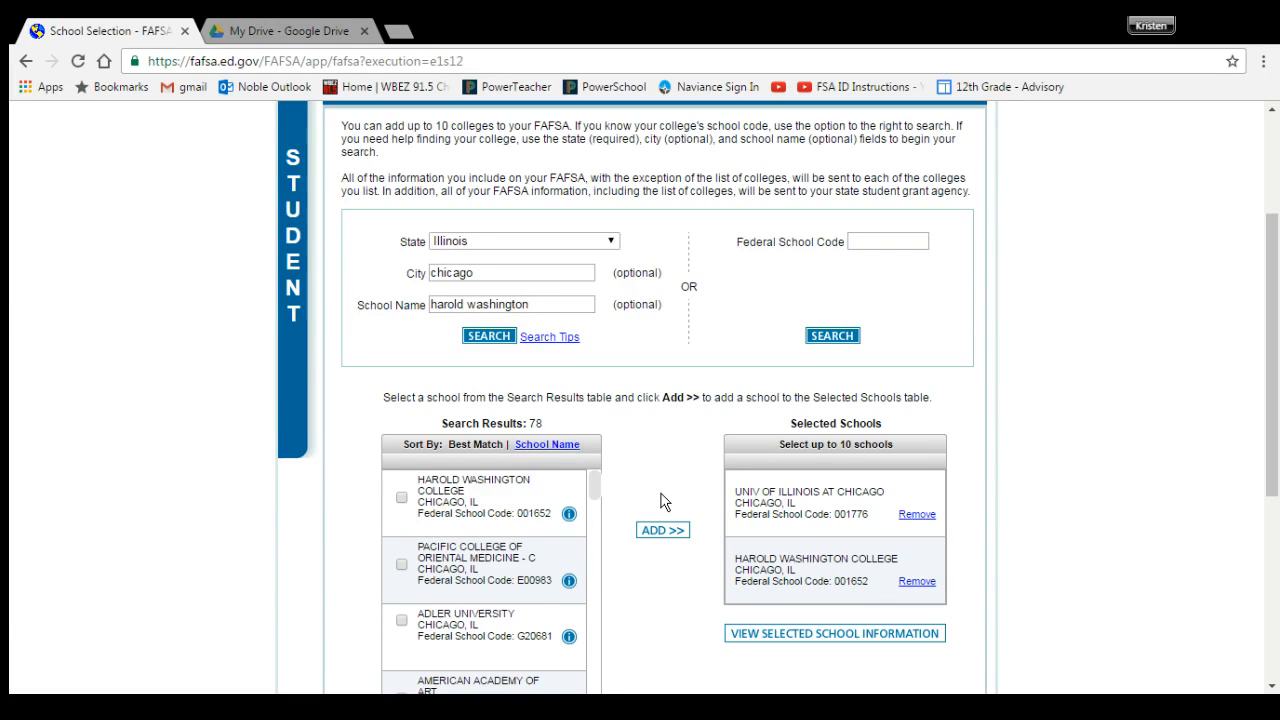
pyautogui.scroll(-2, 746, 435)
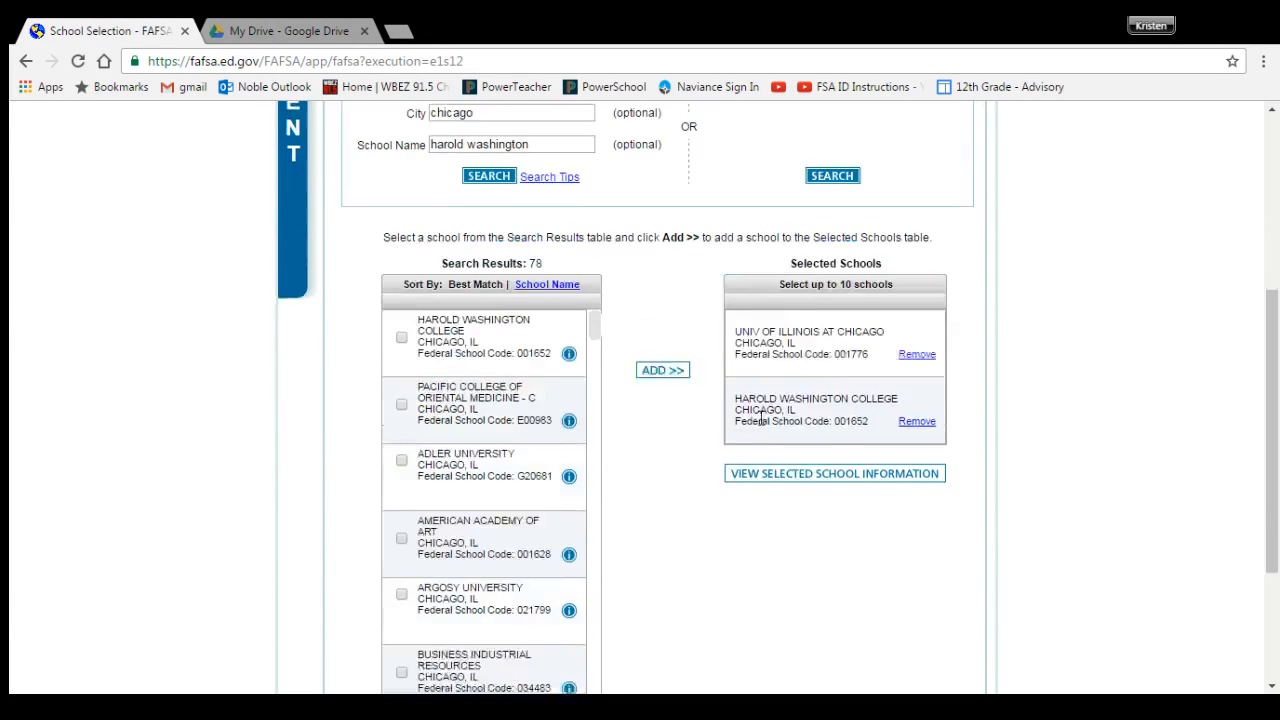
pyautogui.scroll(-1, 754, 570)
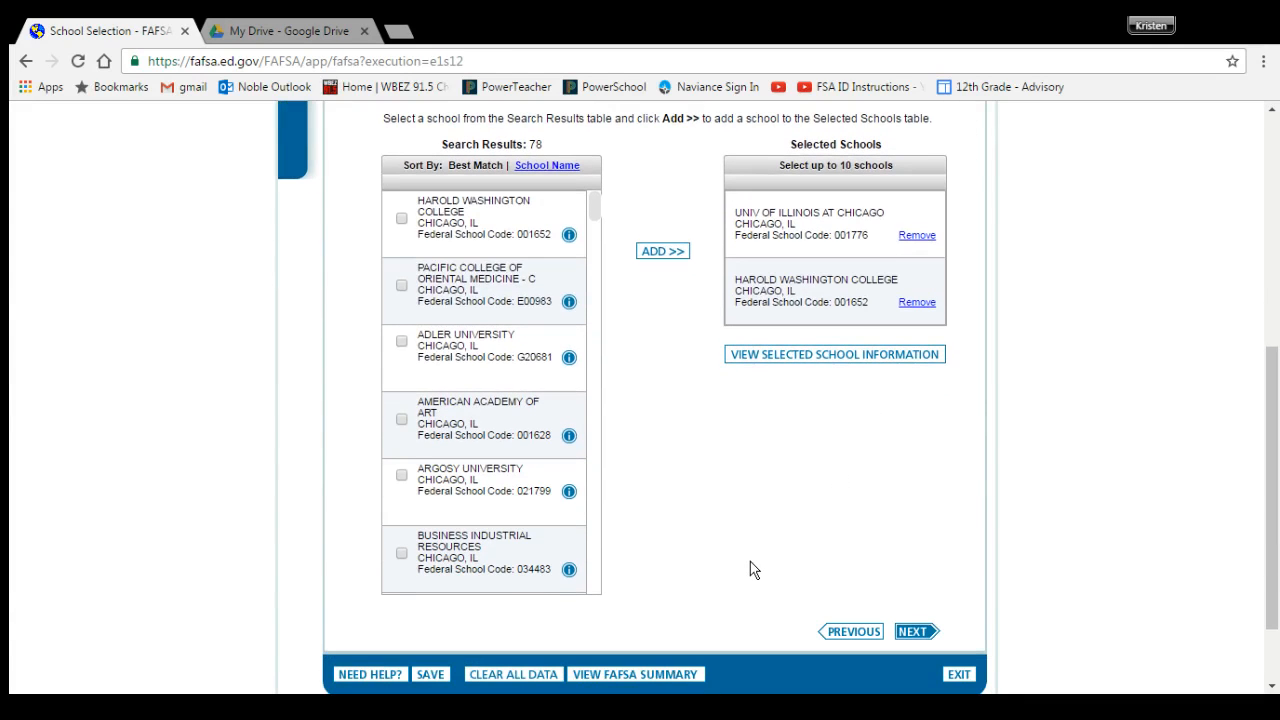
# Step: On the School Selection Summary, choose With Parent housing for UIC and Harold Washington College
pyautogui.click(918, 632)
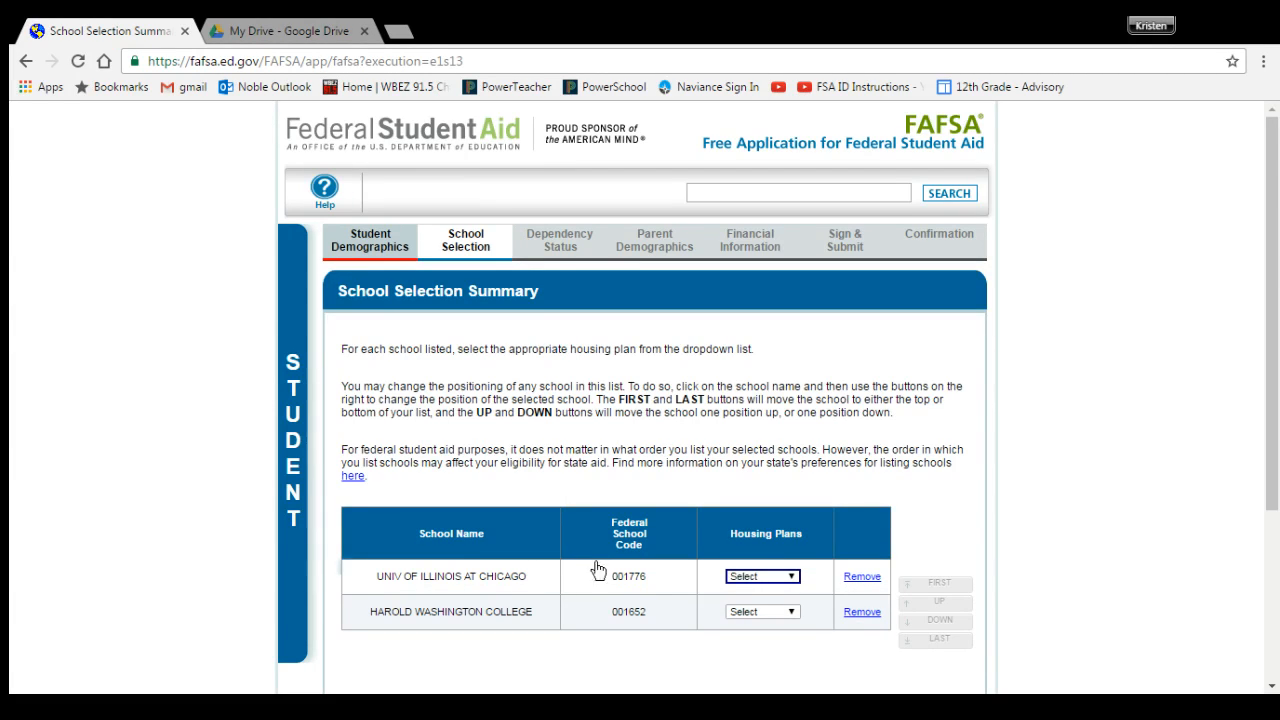
pyautogui.click(783, 625)
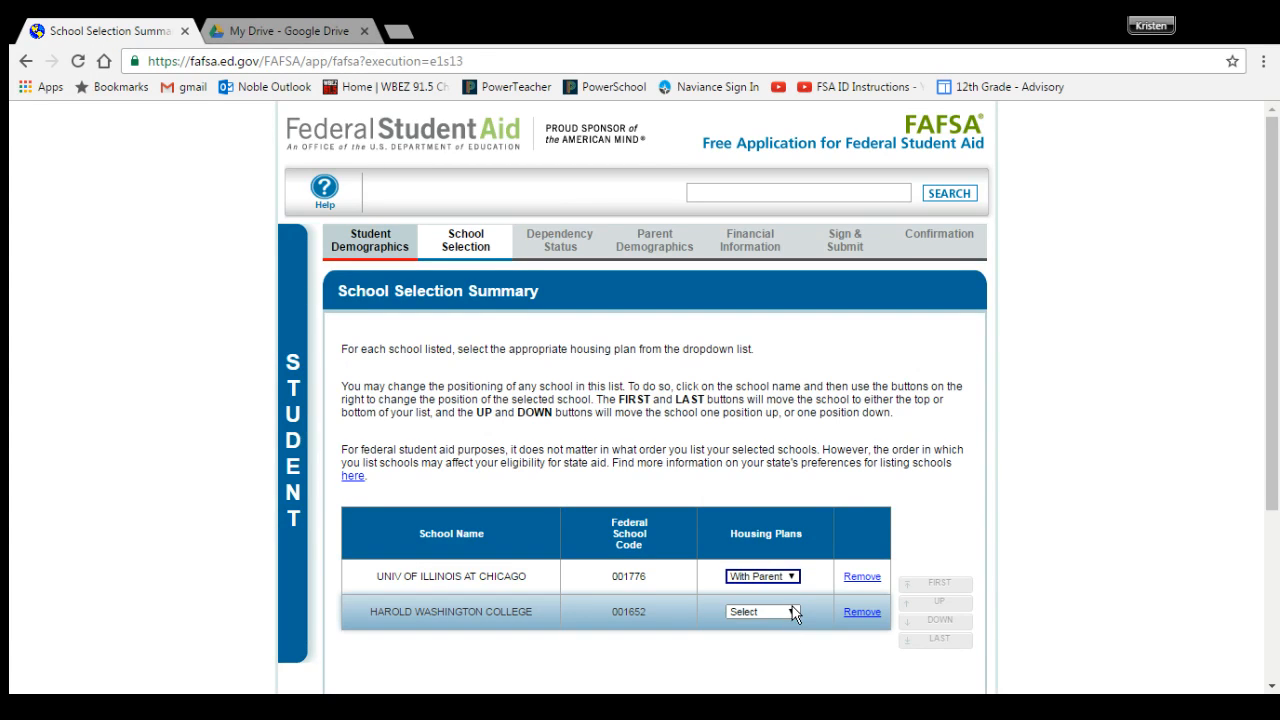
pyautogui.click(792, 612)
pyautogui.click(762, 659)
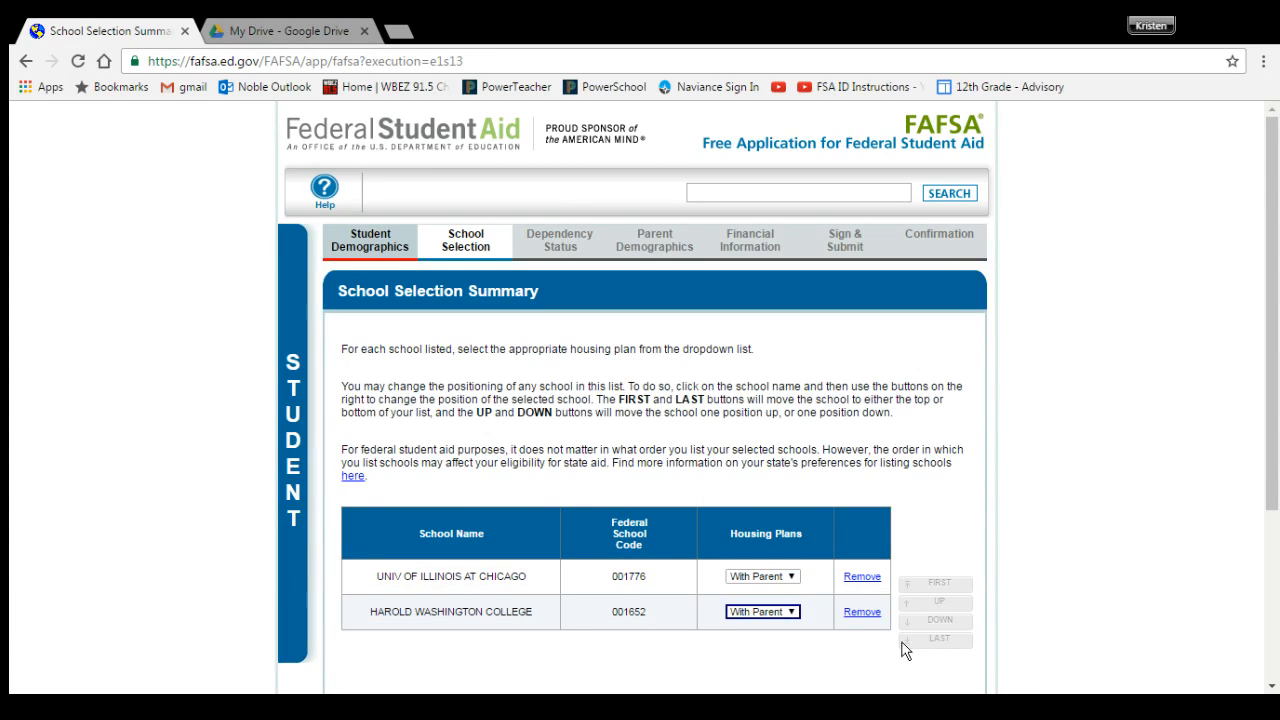
pyautogui.click(1062, 566)
pyautogui.scroll(-1, 1062, 567)
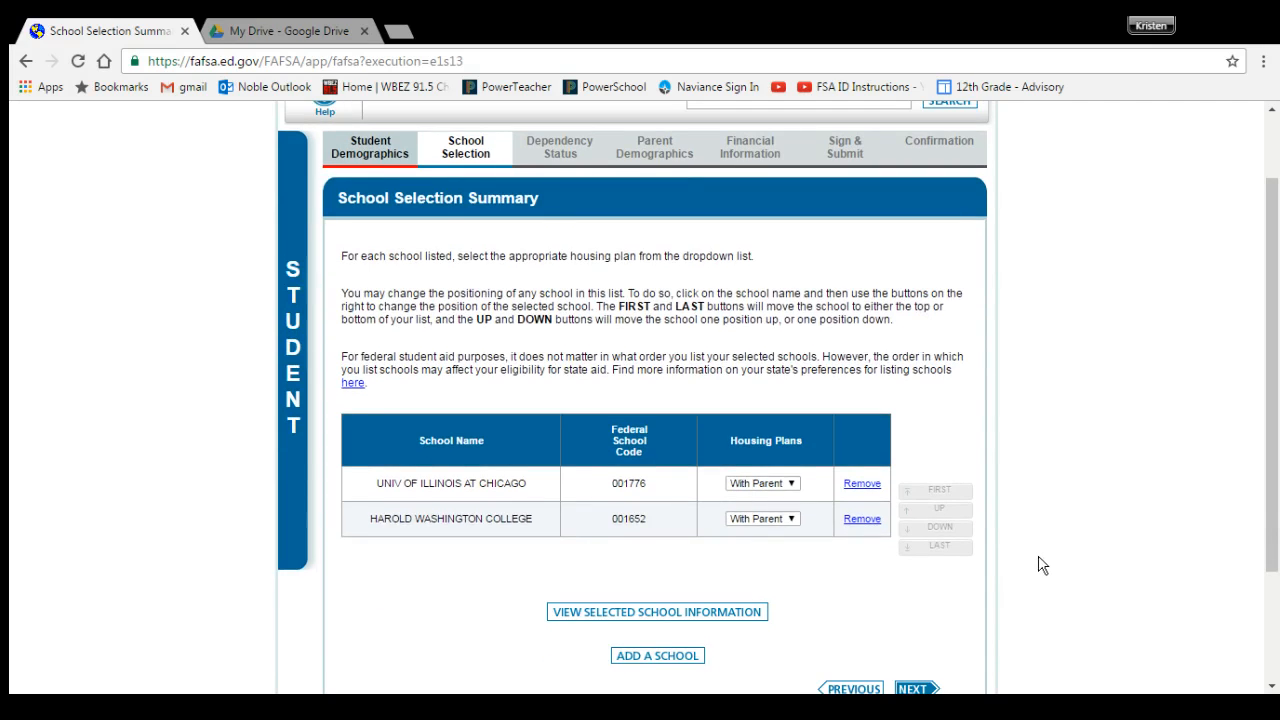
pyautogui.scroll(-1, 1012, 551)
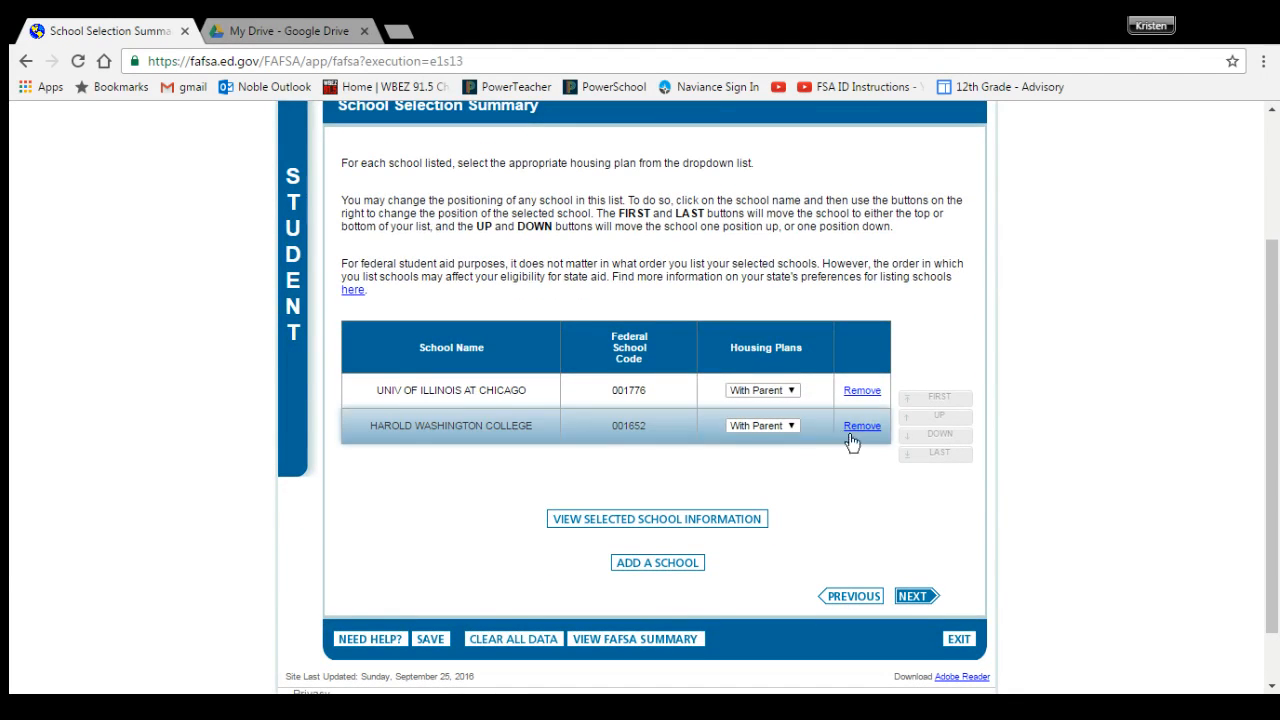
pyautogui.click(789, 392)
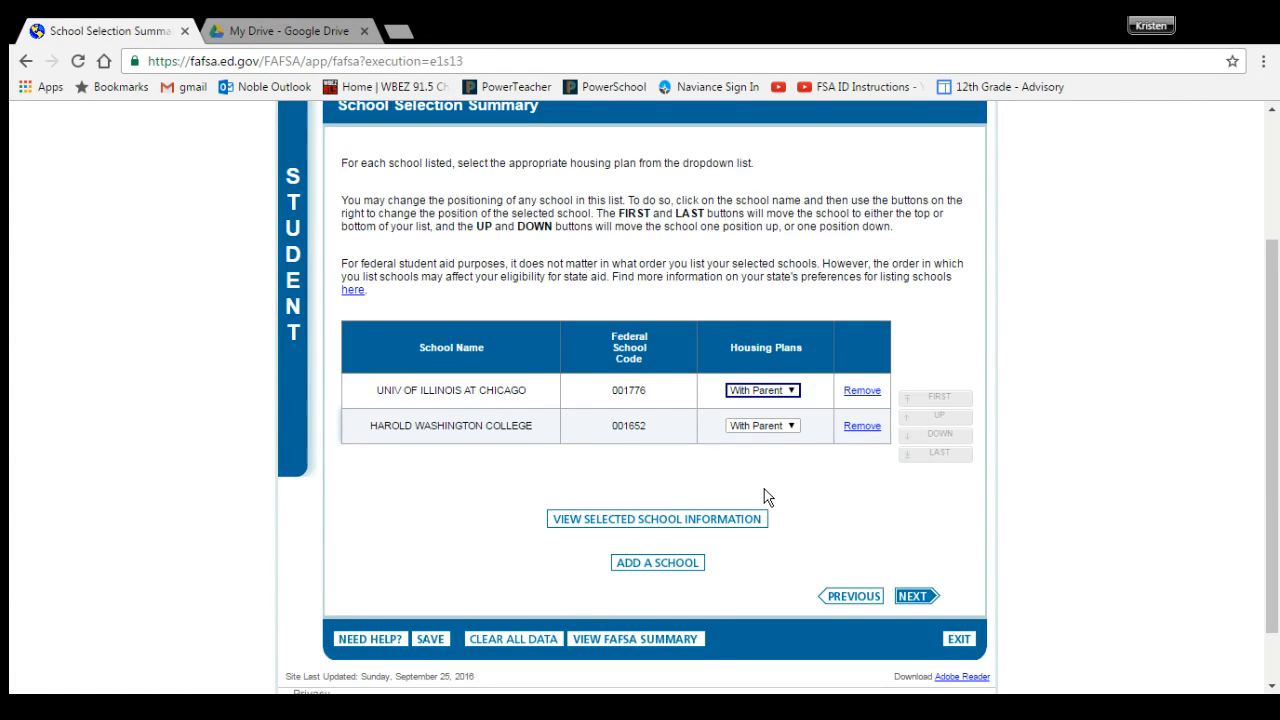
# Step: Answer No to the active duty, veteran, and orphan/ward/foster care dependency questions
pyautogui.click(914, 598)
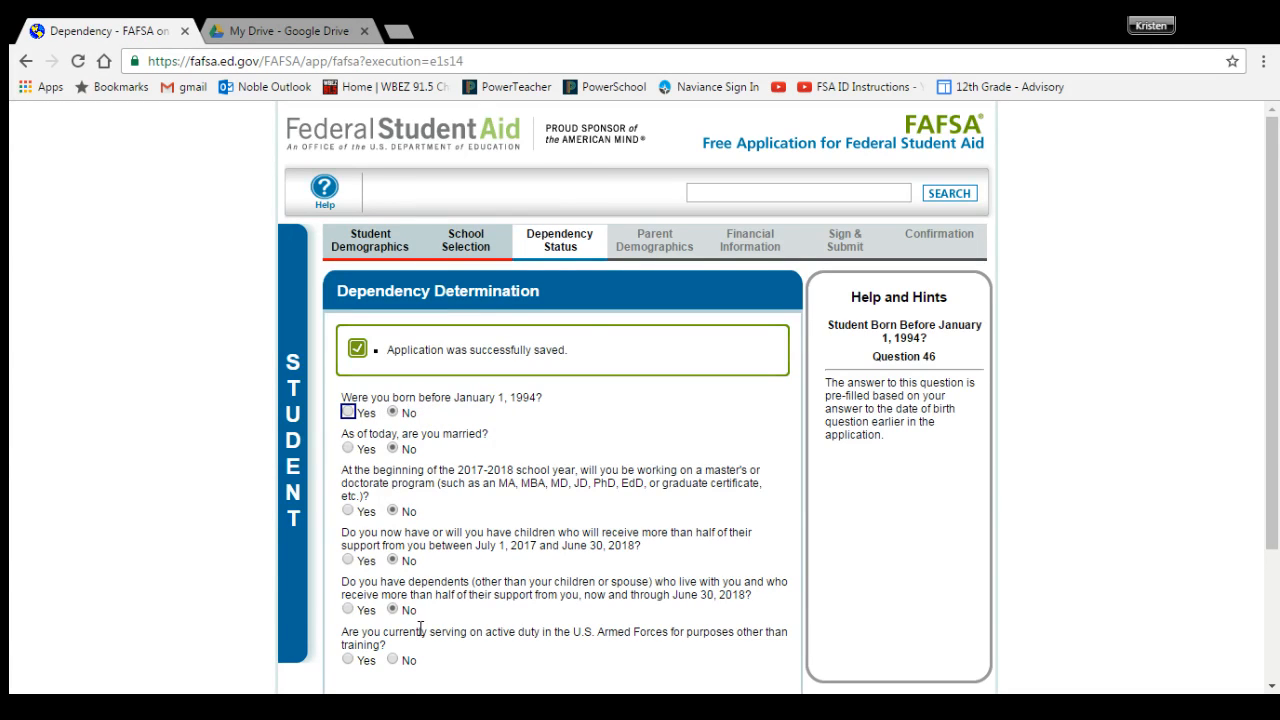
pyautogui.scroll(-2, 428, 400)
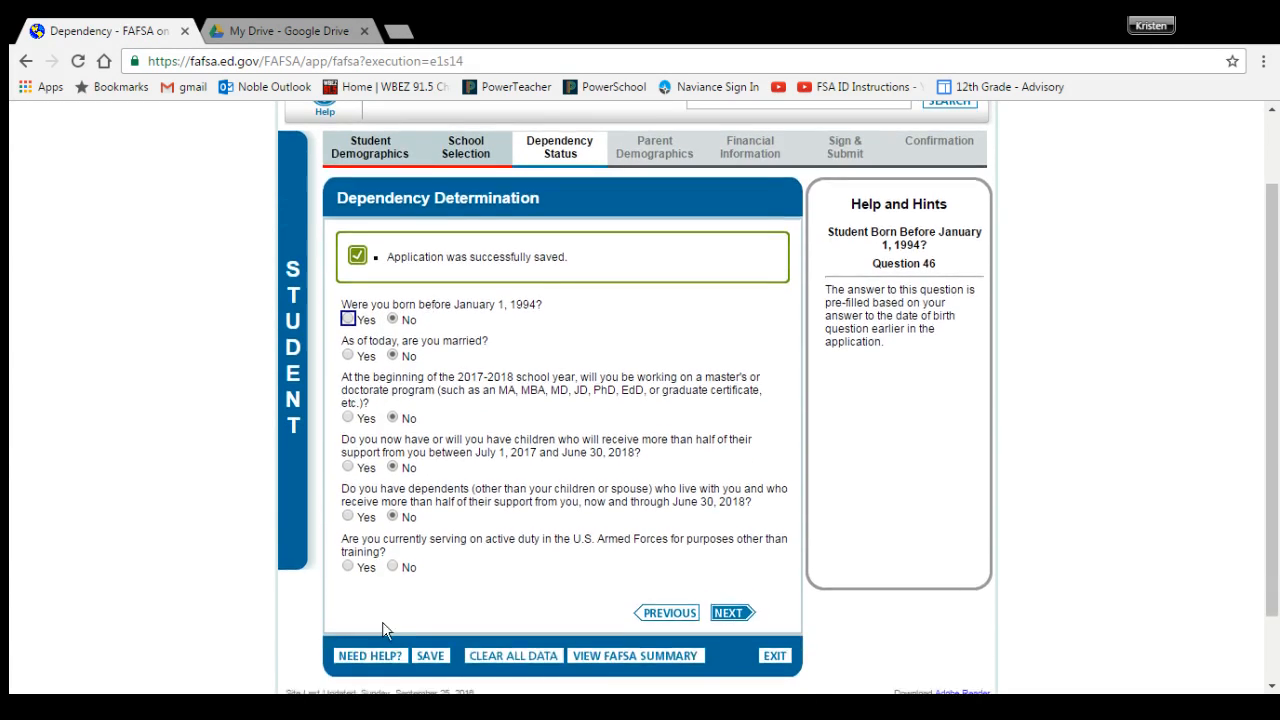
pyautogui.click(393, 567)
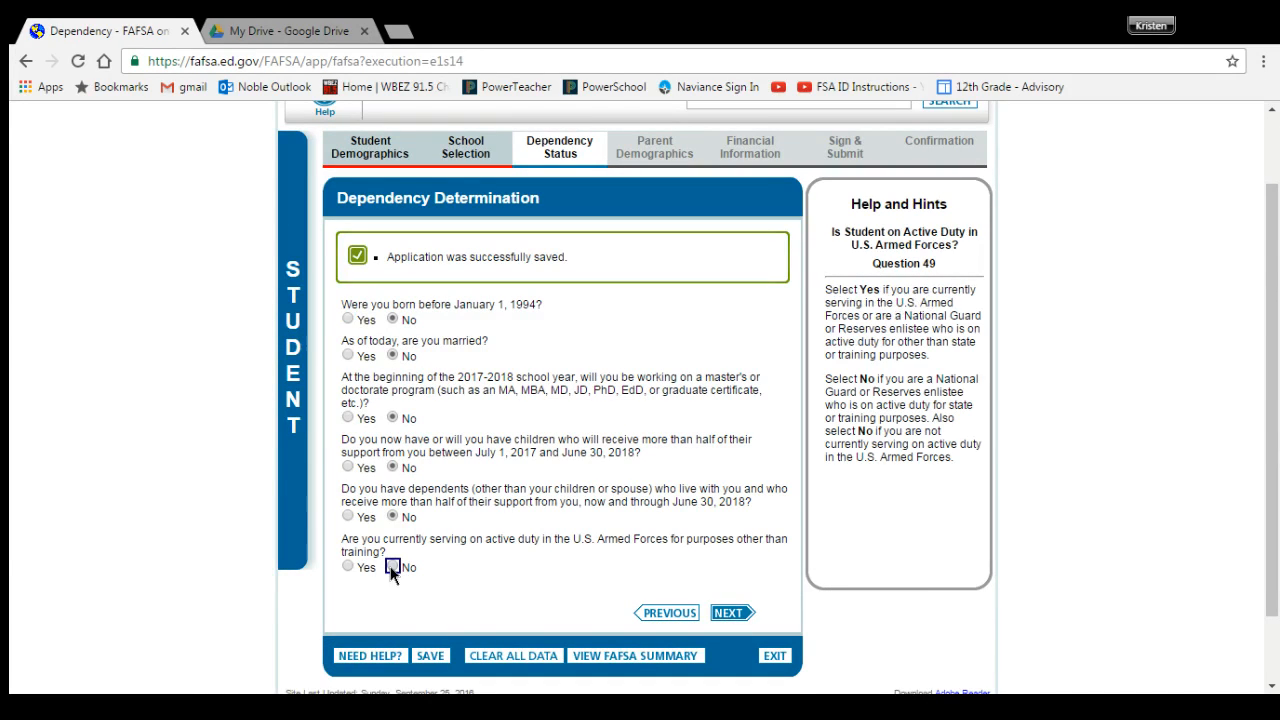
pyautogui.scroll(-2, 392, 570)
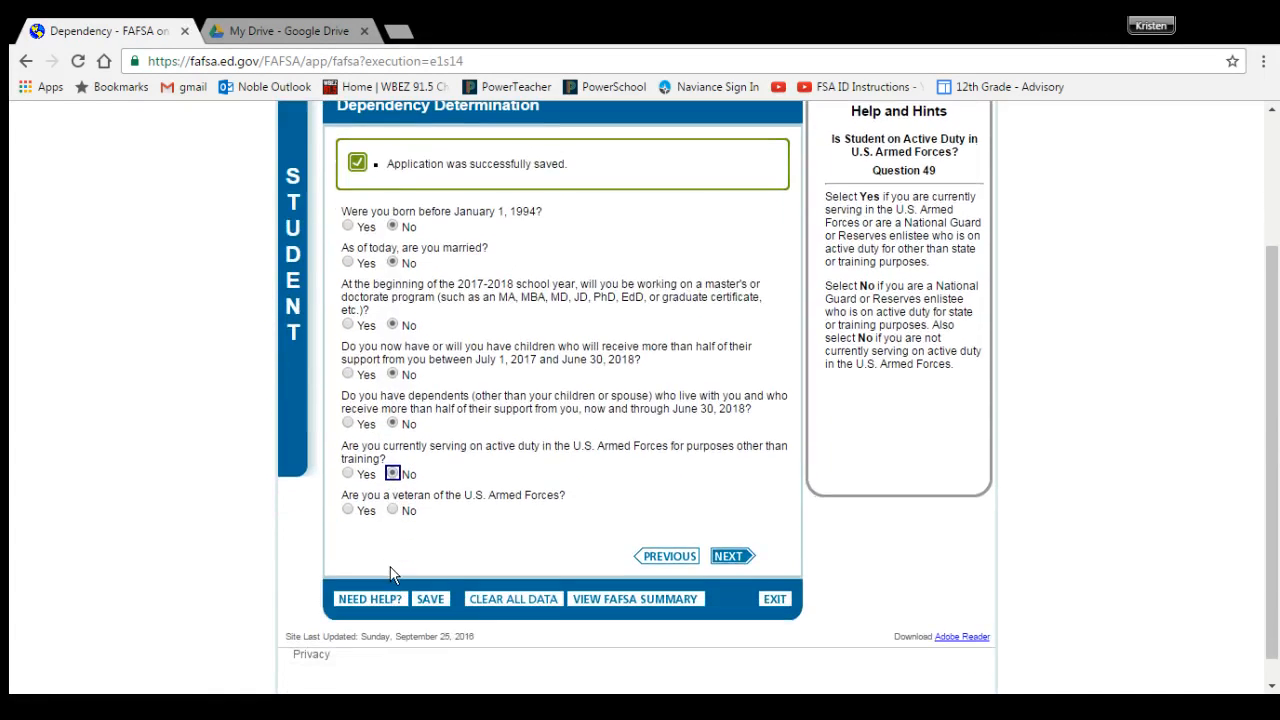
pyautogui.click(392, 510)
pyautogui.scroll(-2, 445, 522)
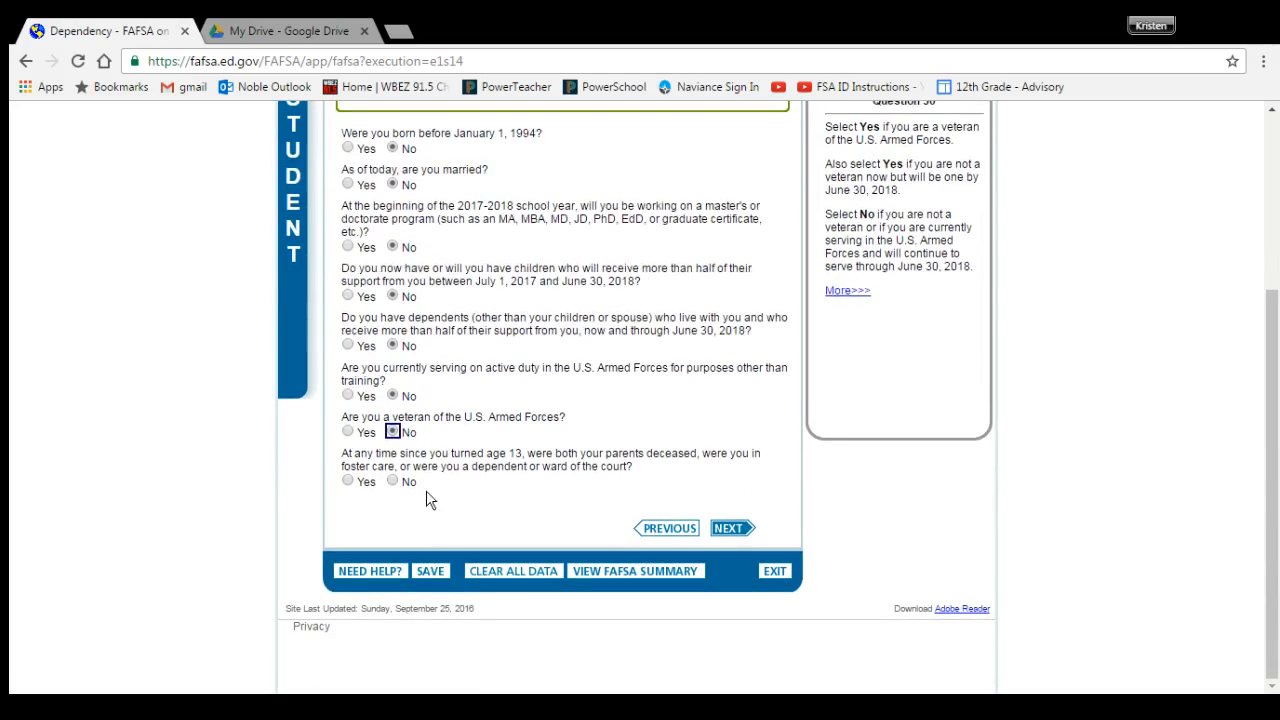
pyautogui.click(393, 481)
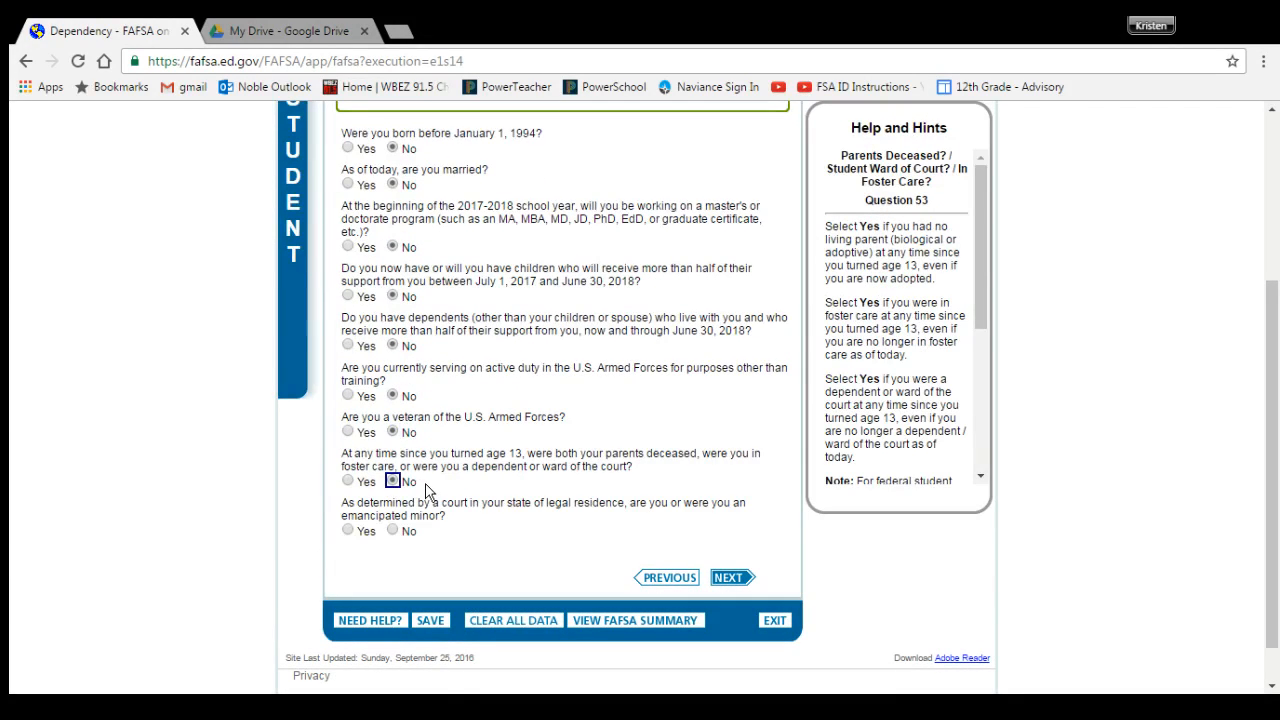
# Step: Answer No to emancipated minor, legal guardianship and homeless questions, then submit for results
pyautogui.click(392, 531)
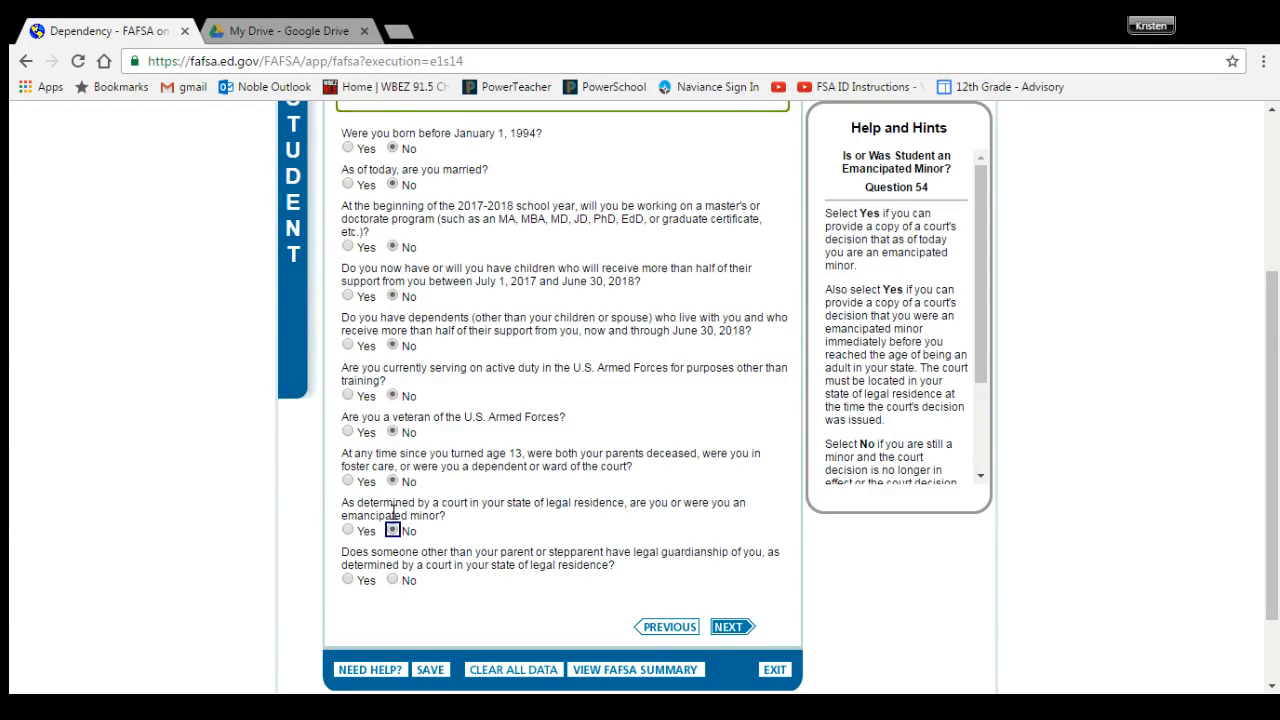
pyautogui.click(392, 581)
pyautogui.scroll(-2, 391, 580)
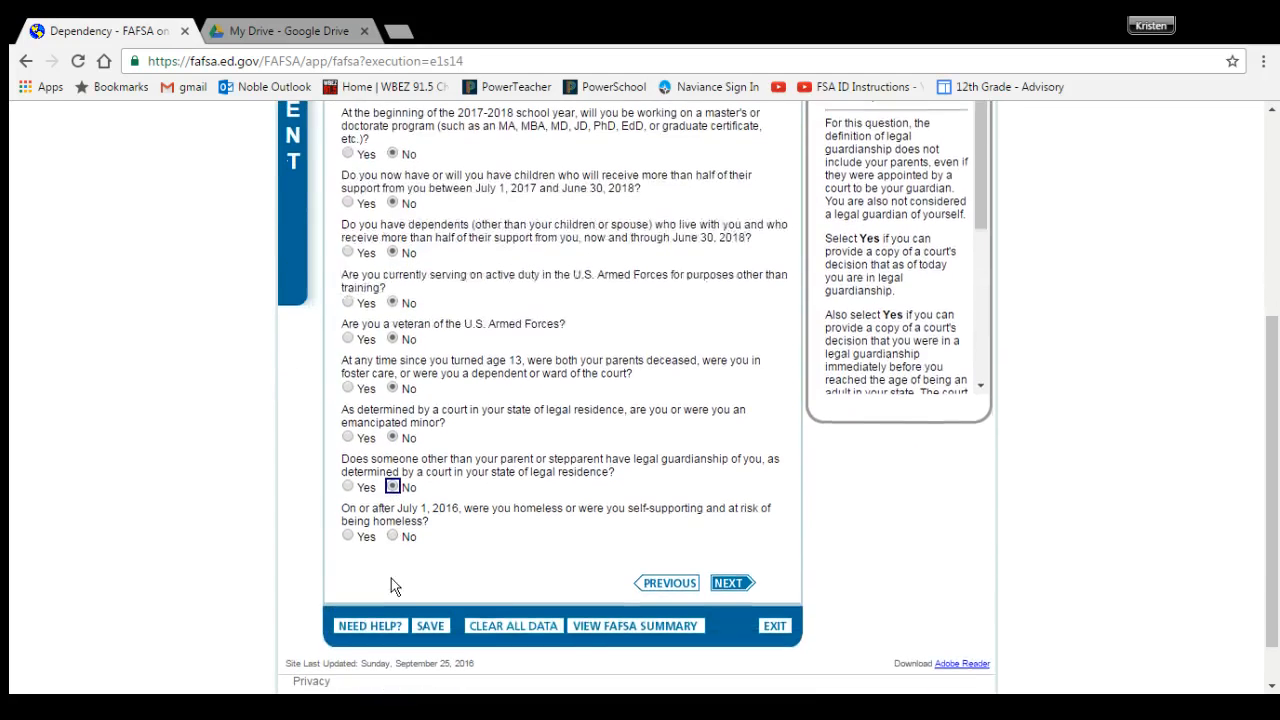
pyautogui.click(393, 537)
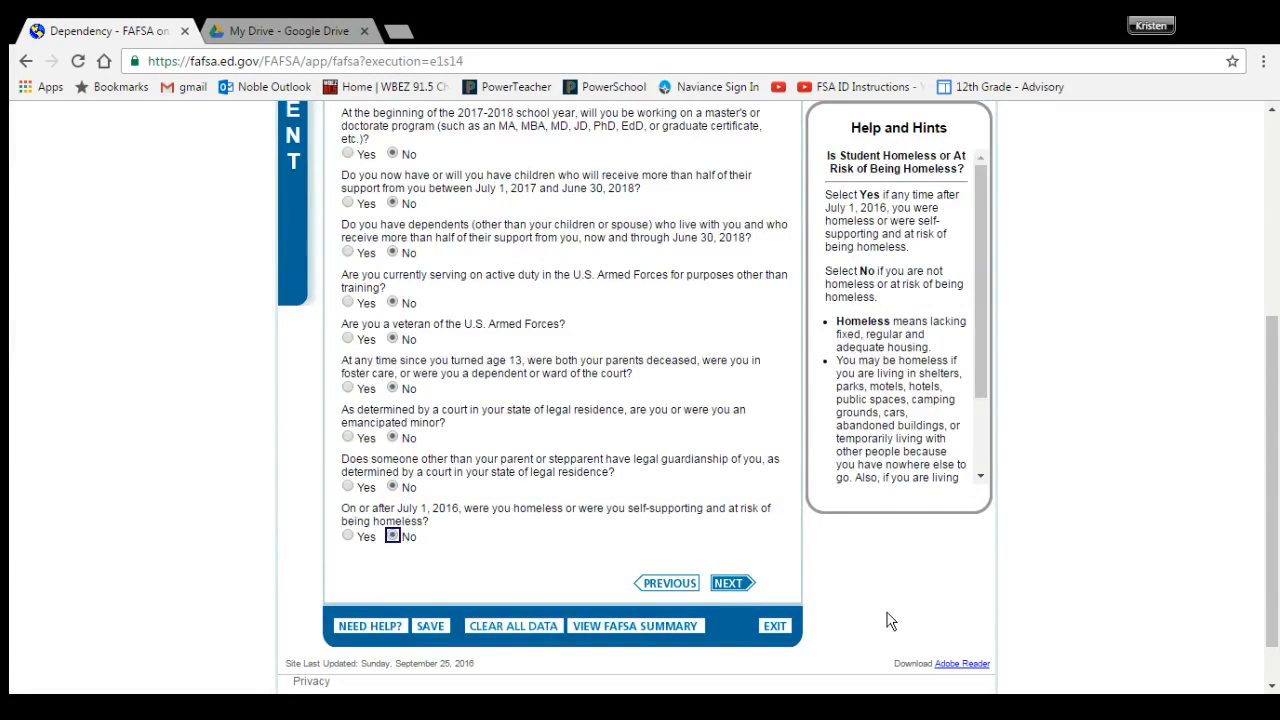
pyautogui.click(727, 584)
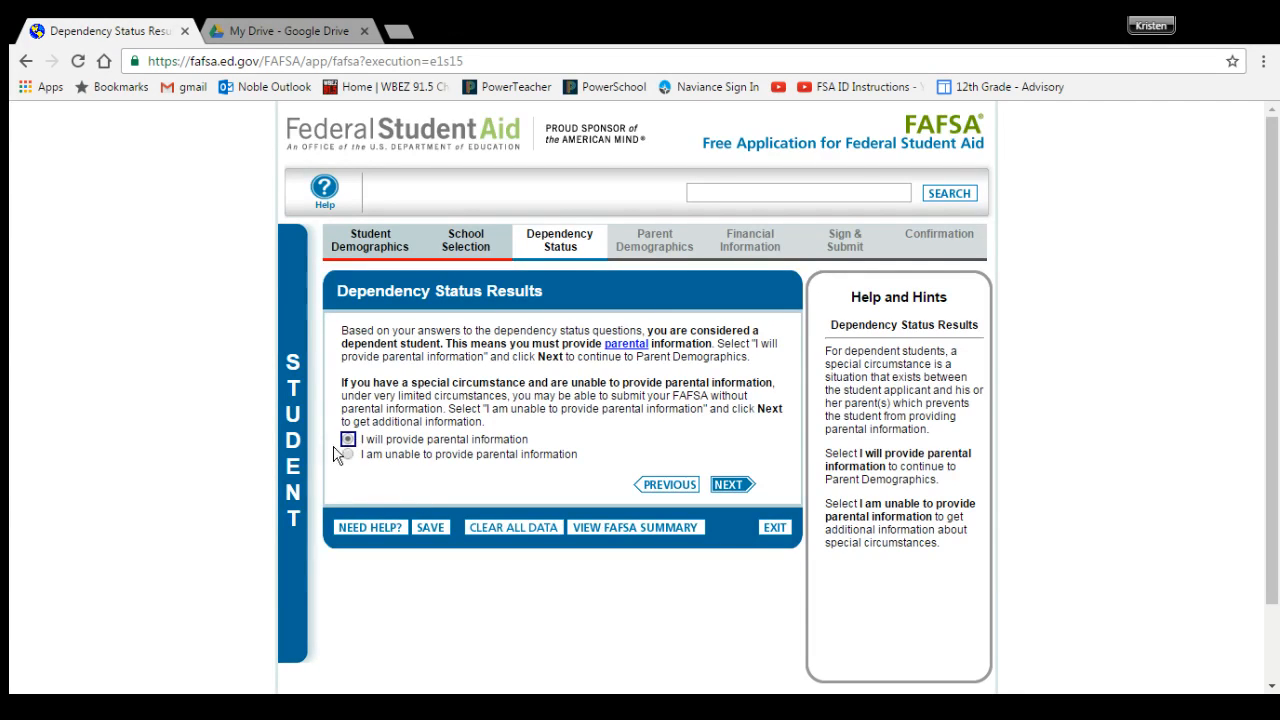
# Step: Keep 'I will provide parental information' selected and continue to Parent Demographics
pyautogui.click(730, 488)
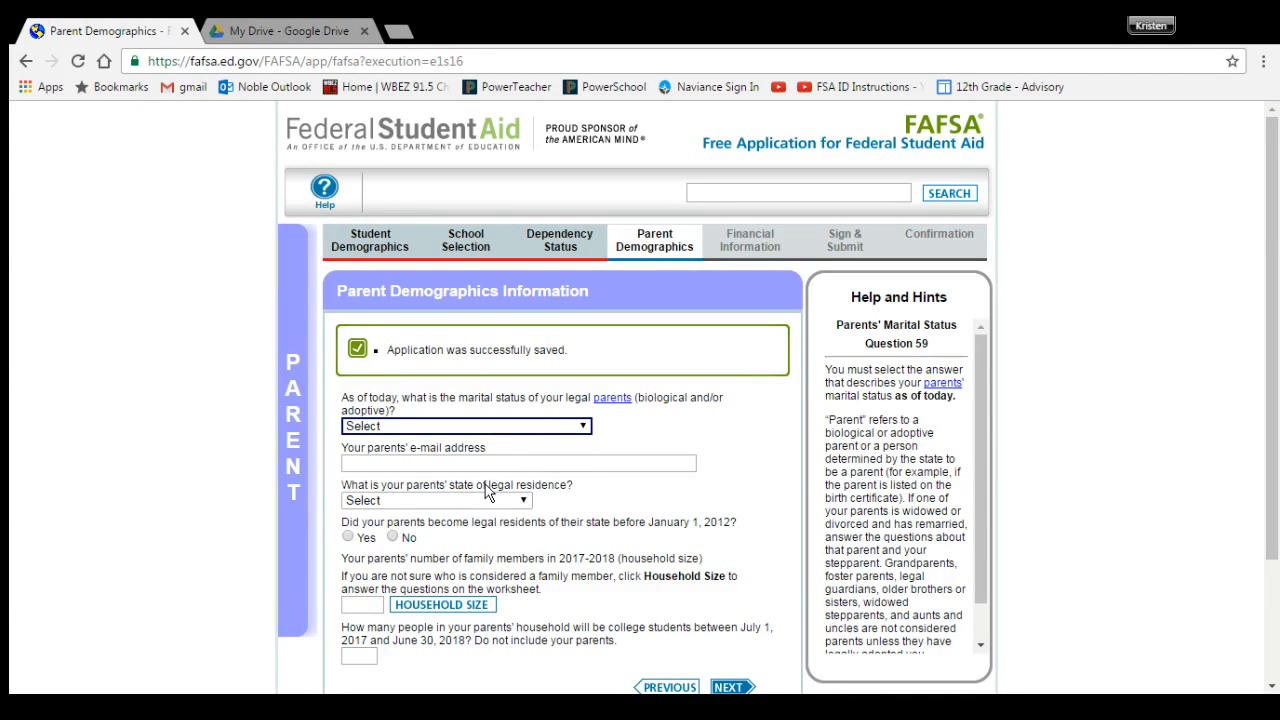
# Step: Set the parents' marital status to Divorced or Separated since 12/2008
pyautogui.click(454, 501)
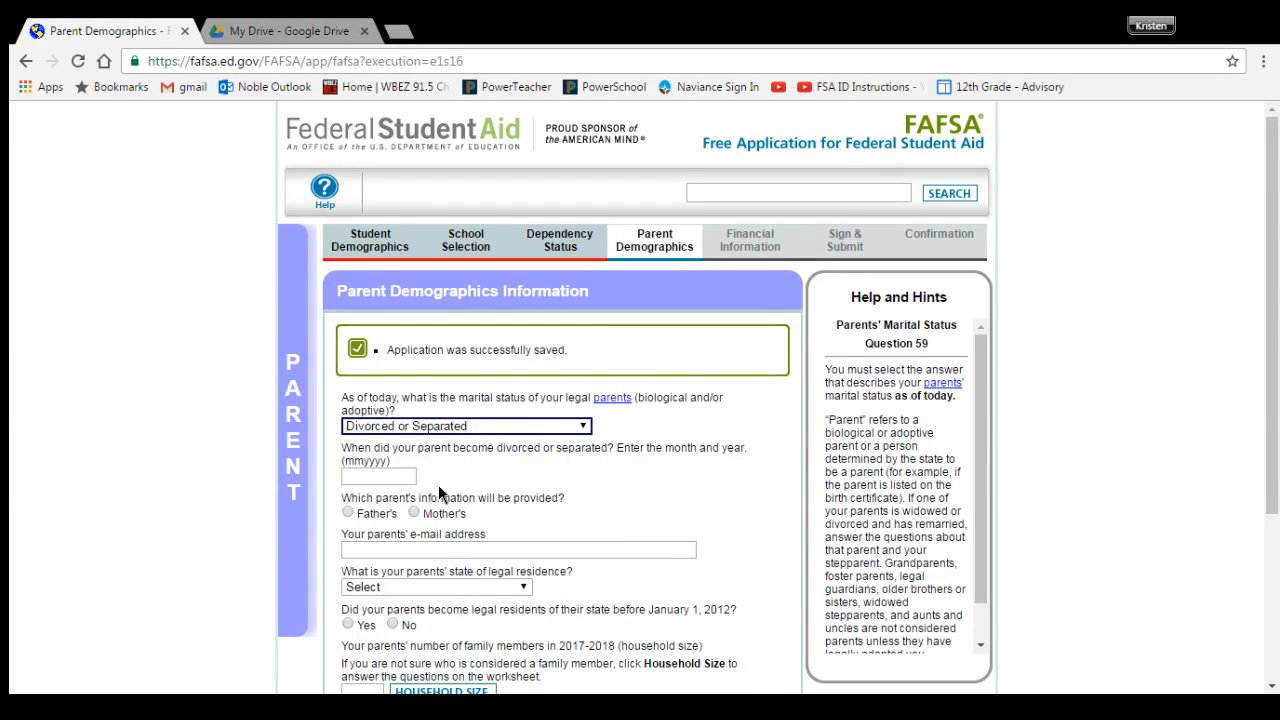
pyautogui.press('Up')
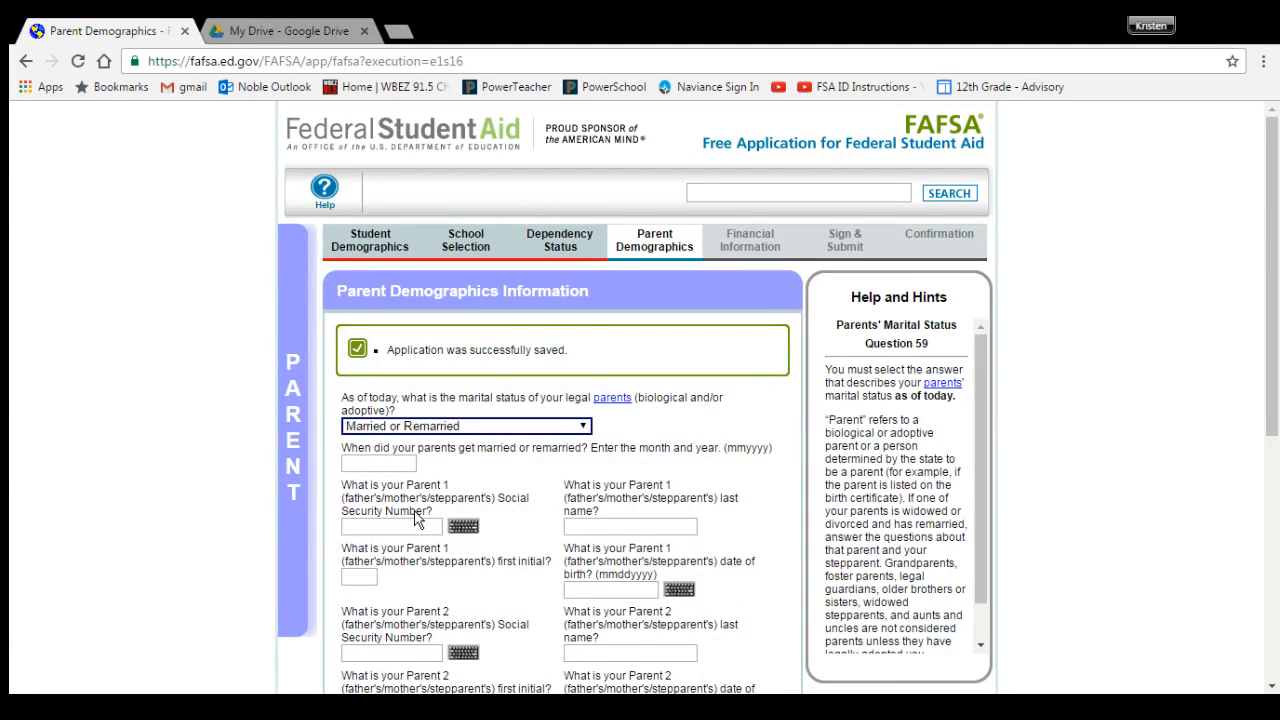
pyautogui.click(366, 526)
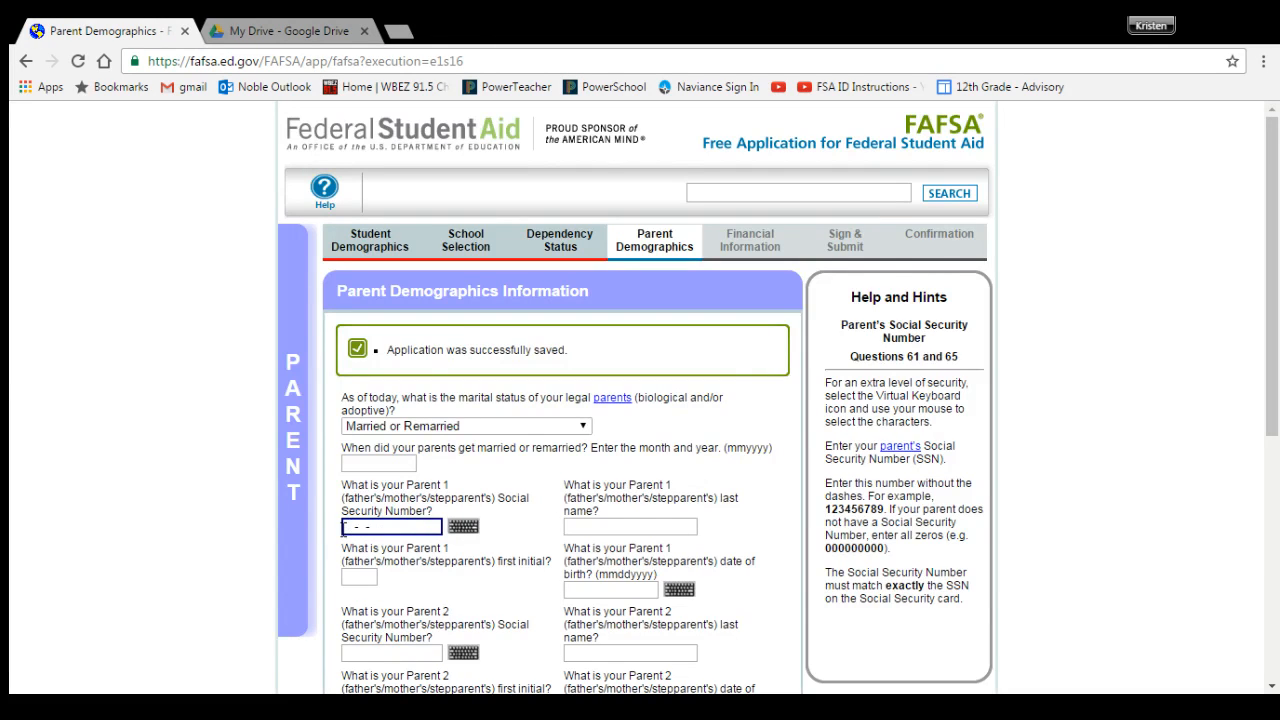
pyautogui.click(422, 429)
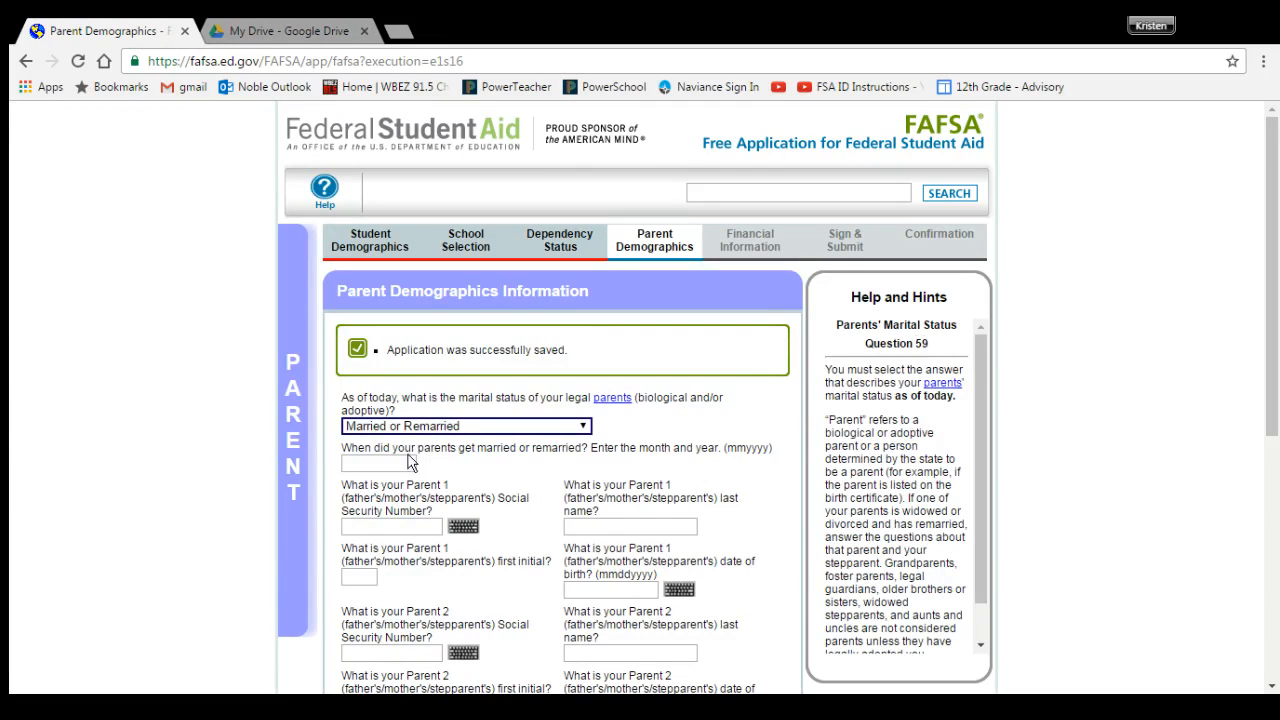
pyautogui.press('Down')
pyautogui.click(403, 478)
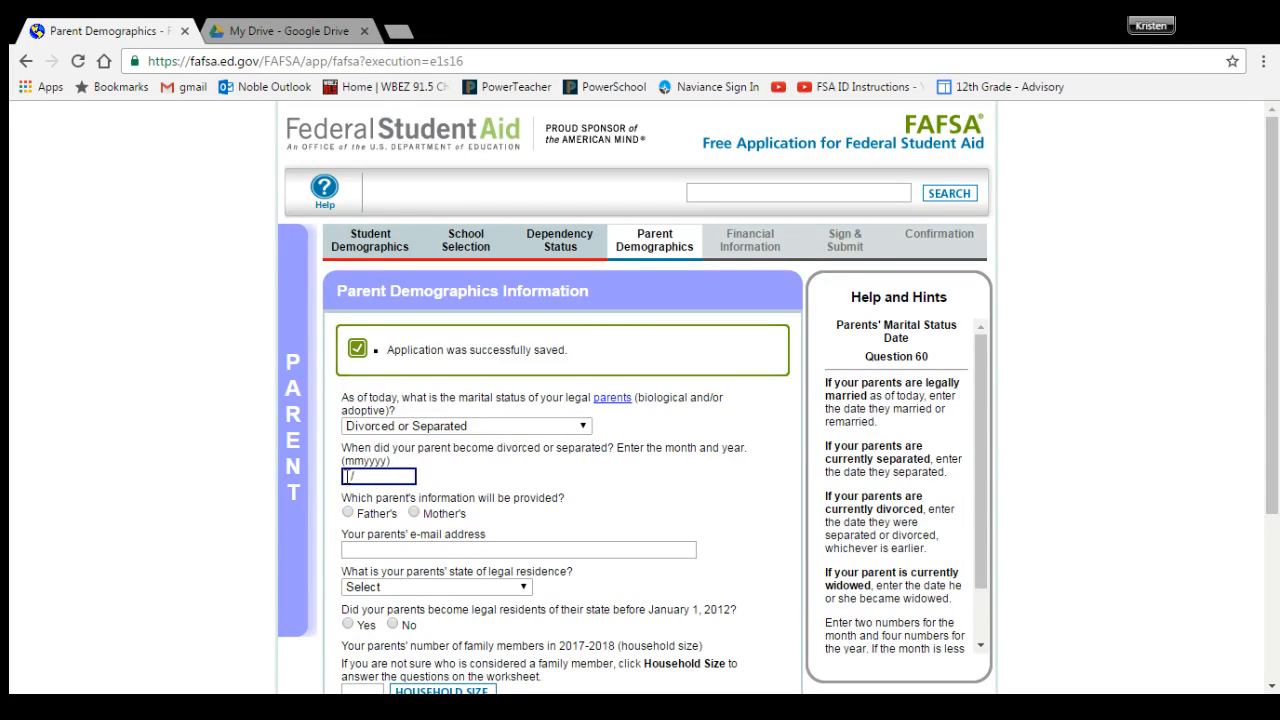
pyautogui.write('12/2008')
# Step: Choose to report the mother, then enter her Social Security Number, last name, first initial and birth date
pyautogui.click(413, 513)
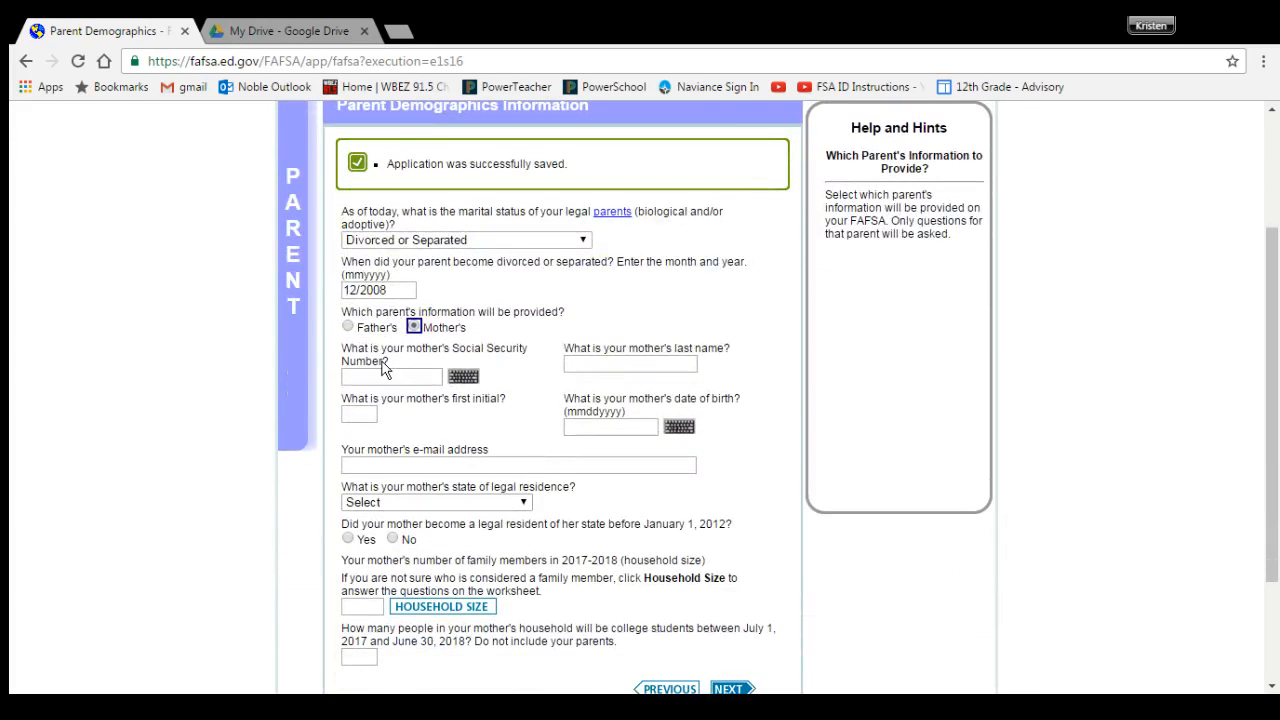
pyautogui.click(378, 374)
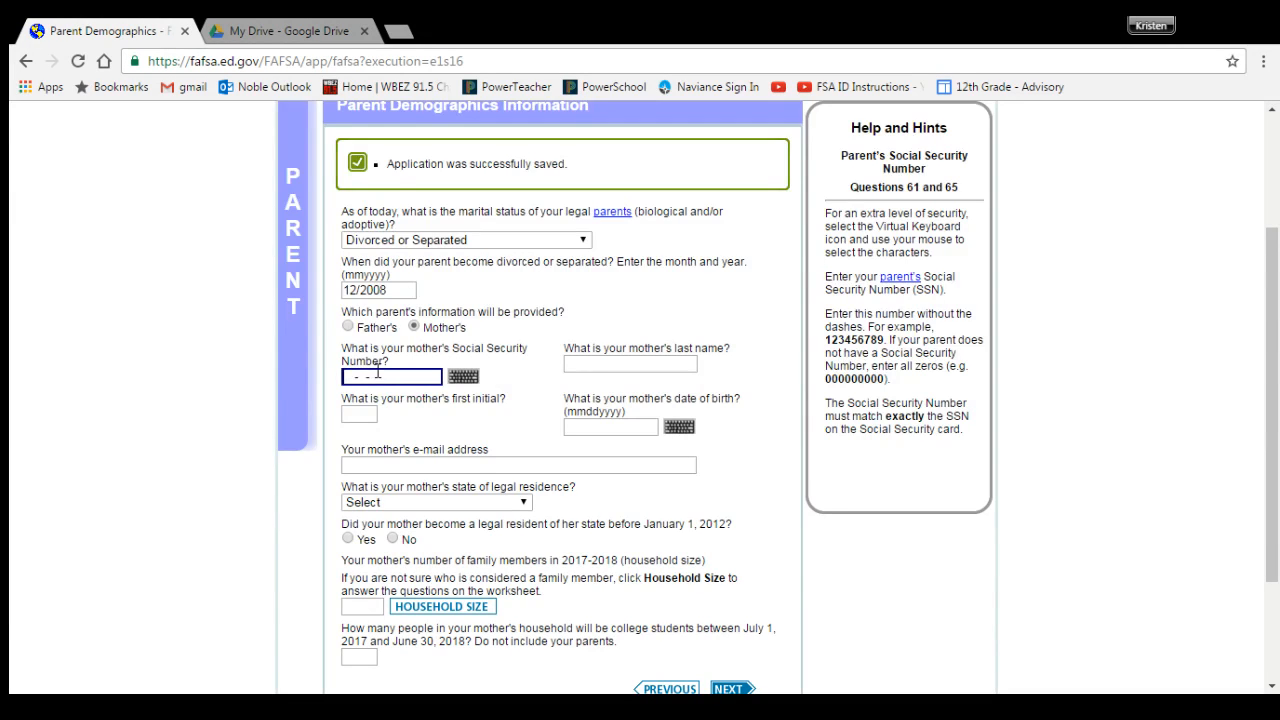
pyautogui.write('000-00-0000')
pyautogui.click(588, 363)
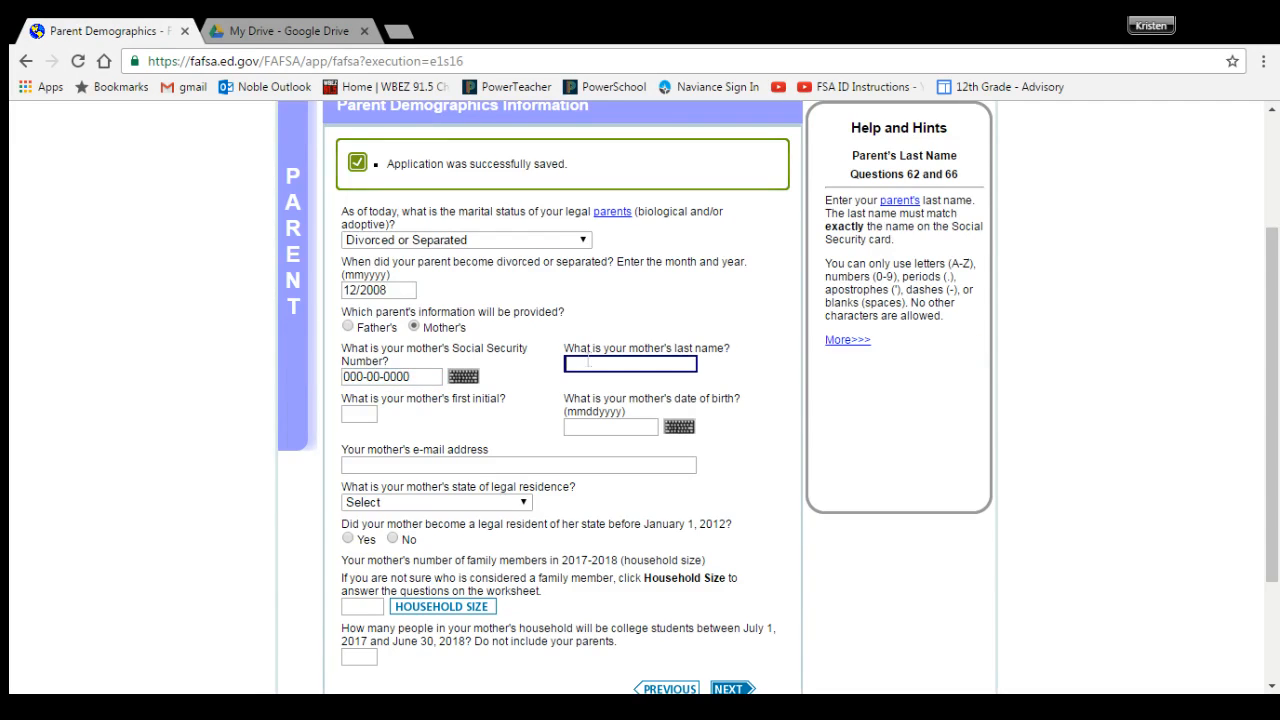
pyautogui.write('Johnson')
pyautogui.press('Tab')
pyautogui.write('T')
pyautogui.press('Tab')
pyautogui.write('10/')
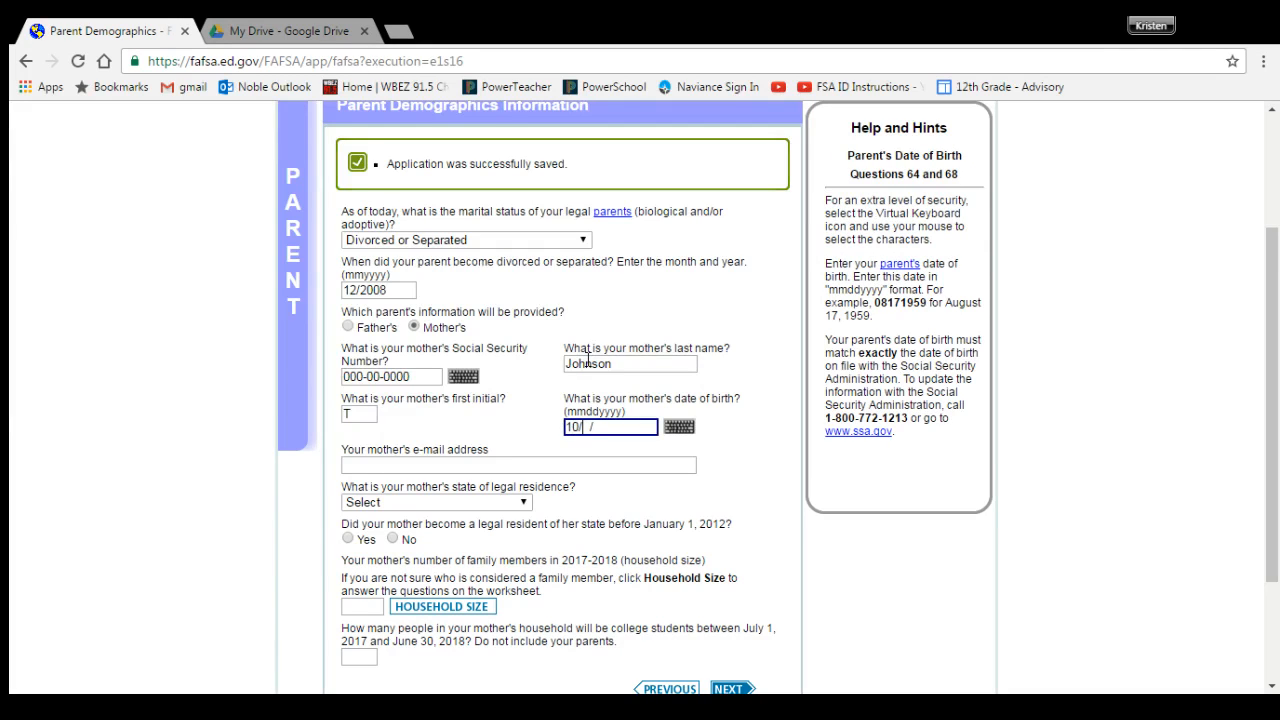
pyautogui.write('05')
pyautogui.click(637, 499)
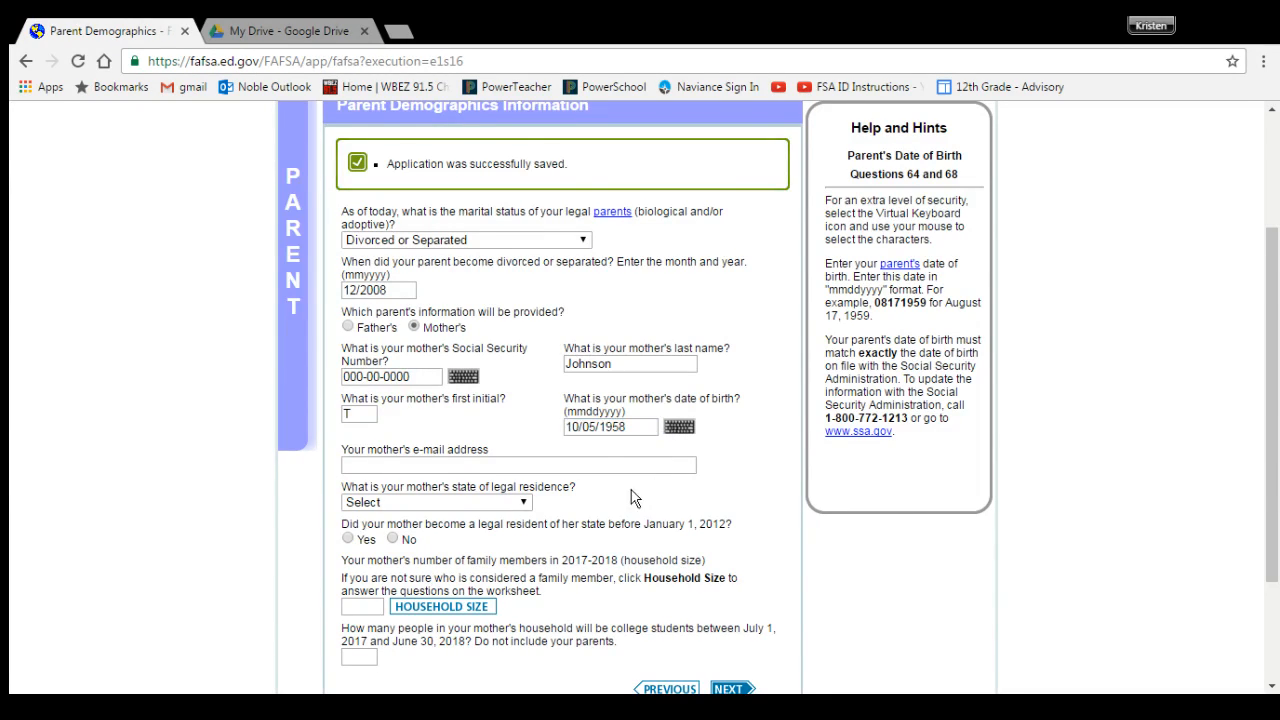
pyautogui.scroll(-1, 581, 521)
# Step: Set the mother's state of residence to Illinois, resident since before January 1, 2012
pyautogui.click(524, 410)
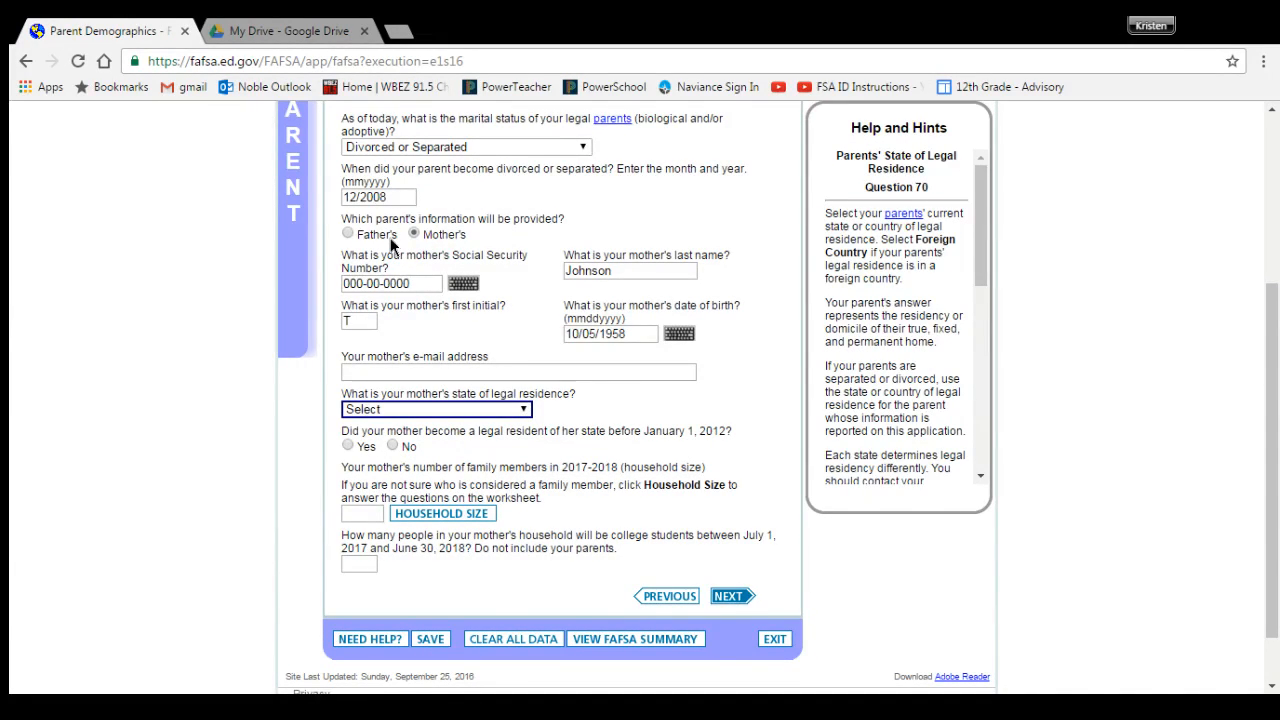
pyautogui.click(391, 241)
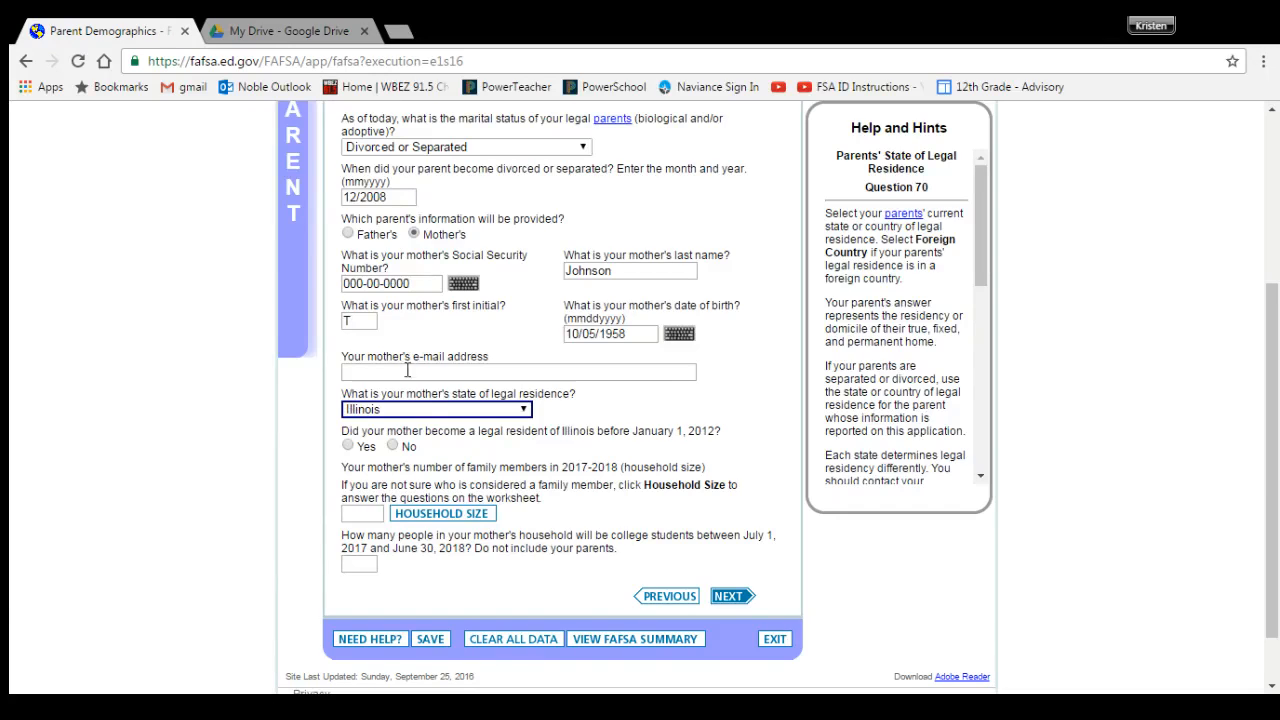
pyautogui.click(350, 446)
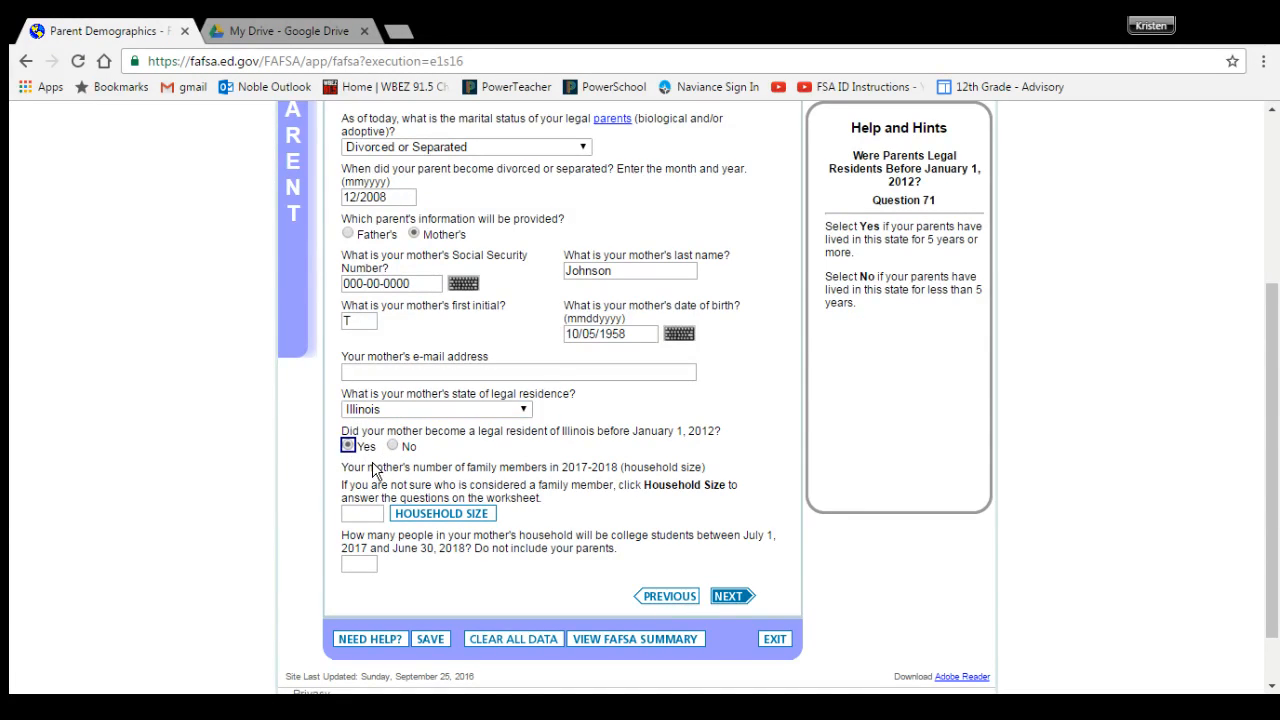
# Step: Enter household size 6 and 1 college student, then save and continue
pyautogui.click(355, 512)
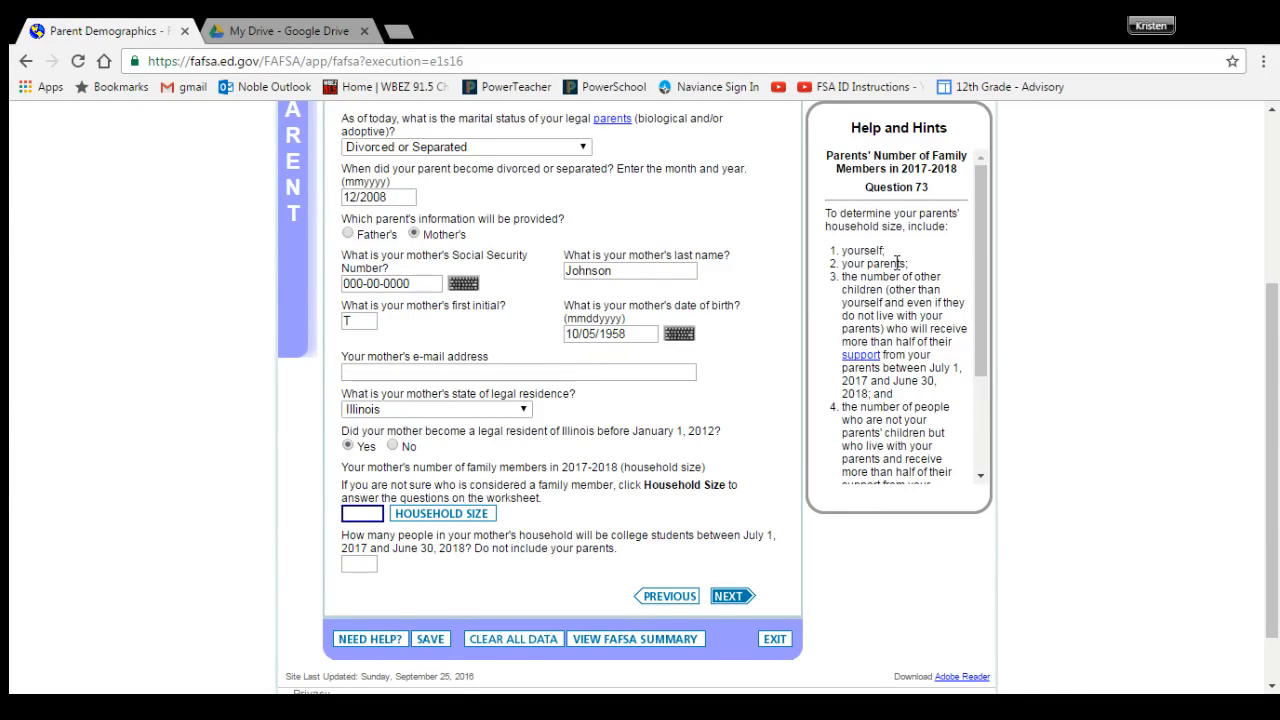
pyautogui.scroll(-2, 897, 262)
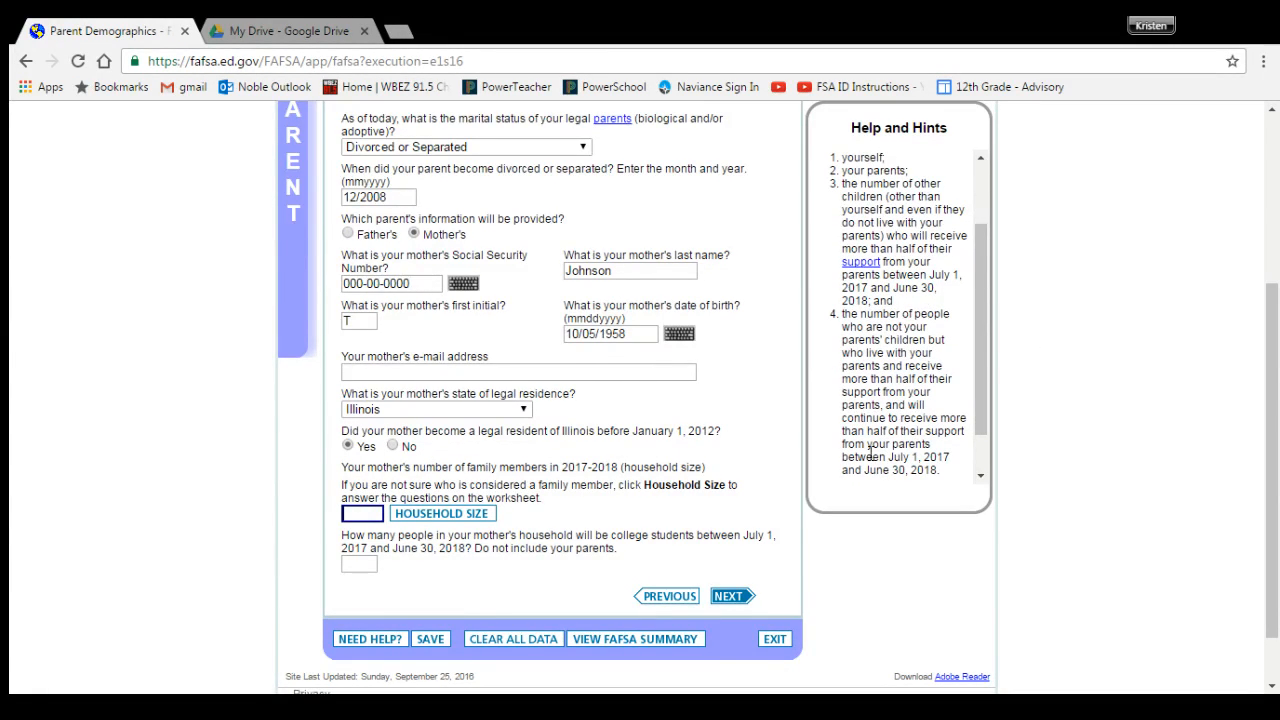
pyautogui.scroll(-1, 880, 372)
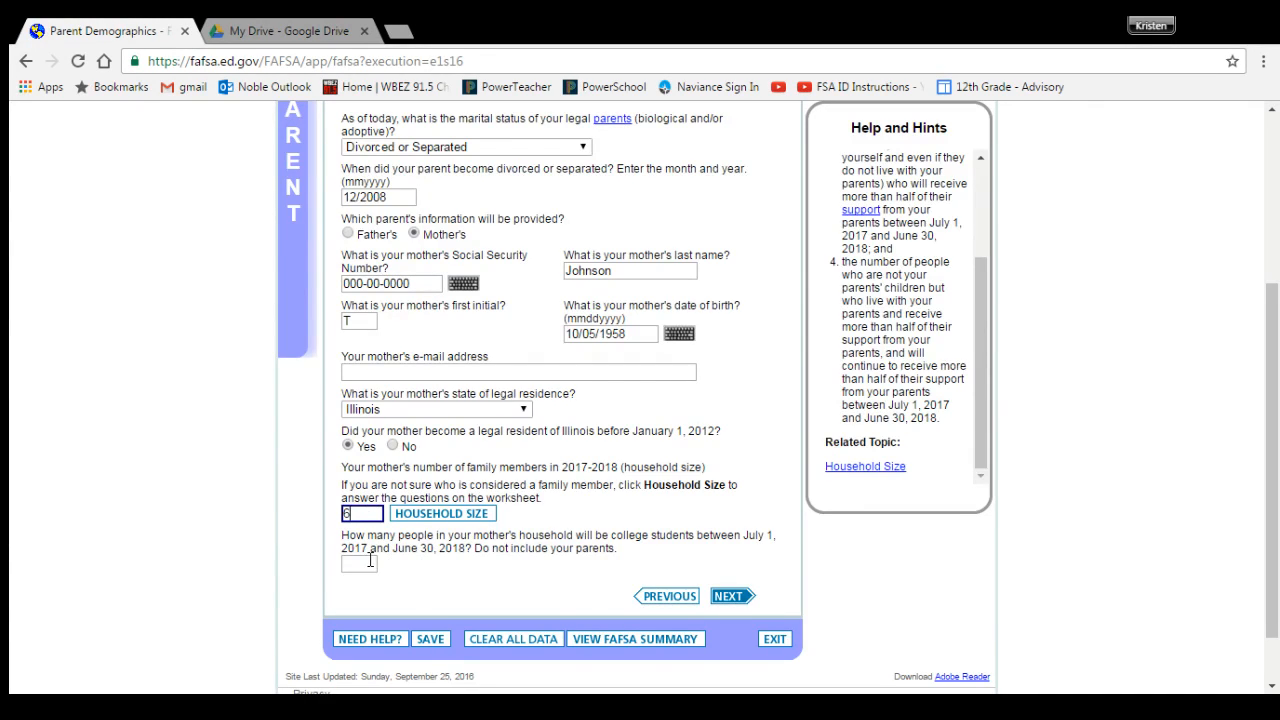
pyautogui.click(370, 562)
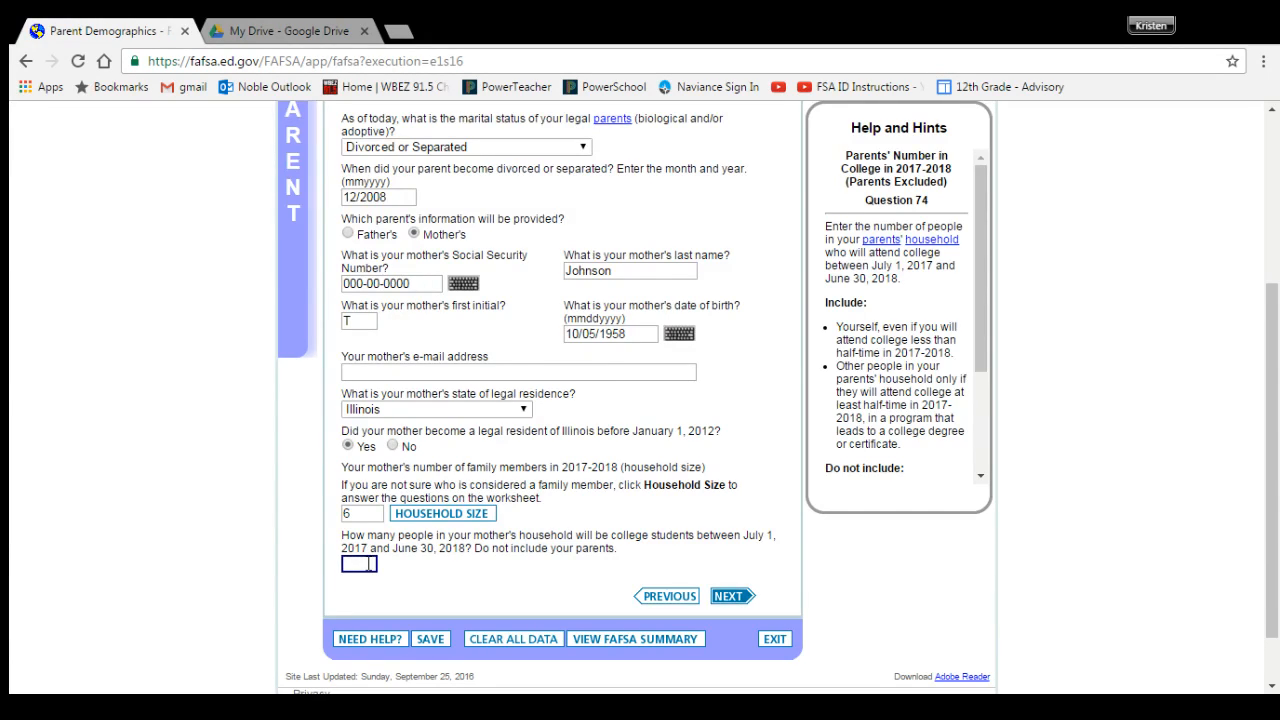
pyautogui.write('1')
pyautogui.click(723, 597)
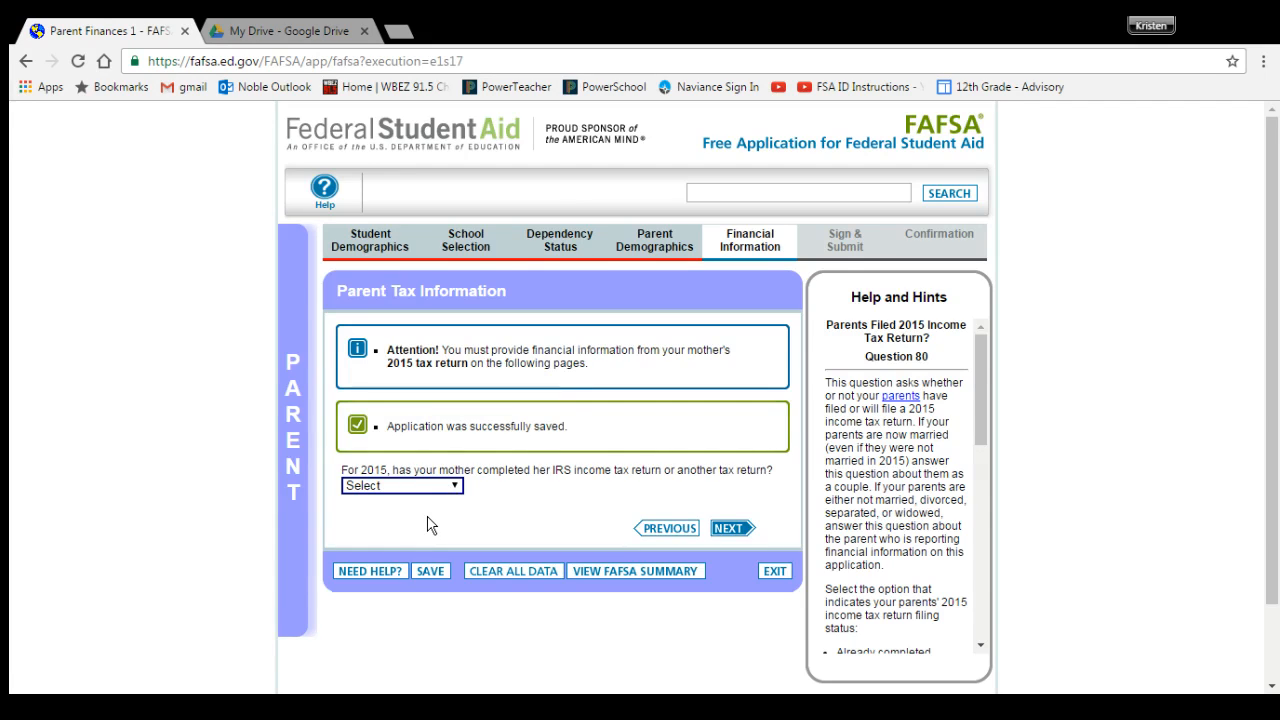
# Step: Mark the 2015 return Already completed, filed as Head of Household per the sample 1040, and continue
pyautogui.press('Down')
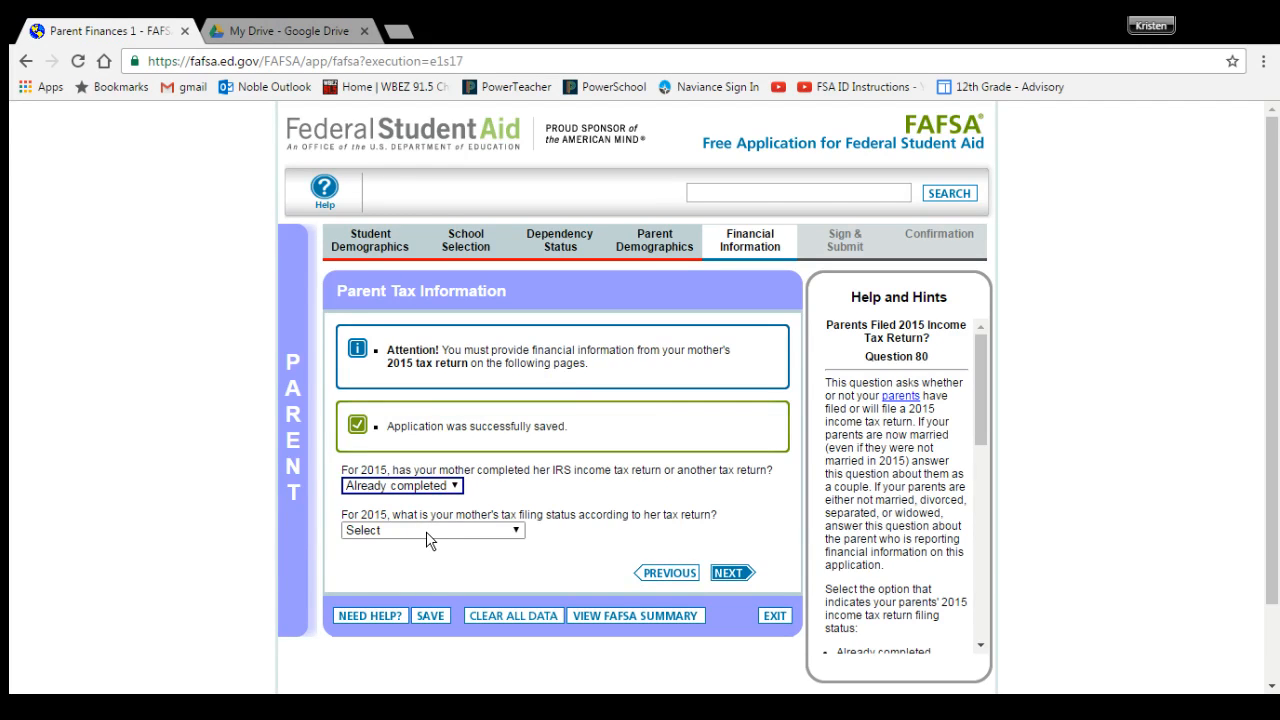
pyautogui.press('Tab')
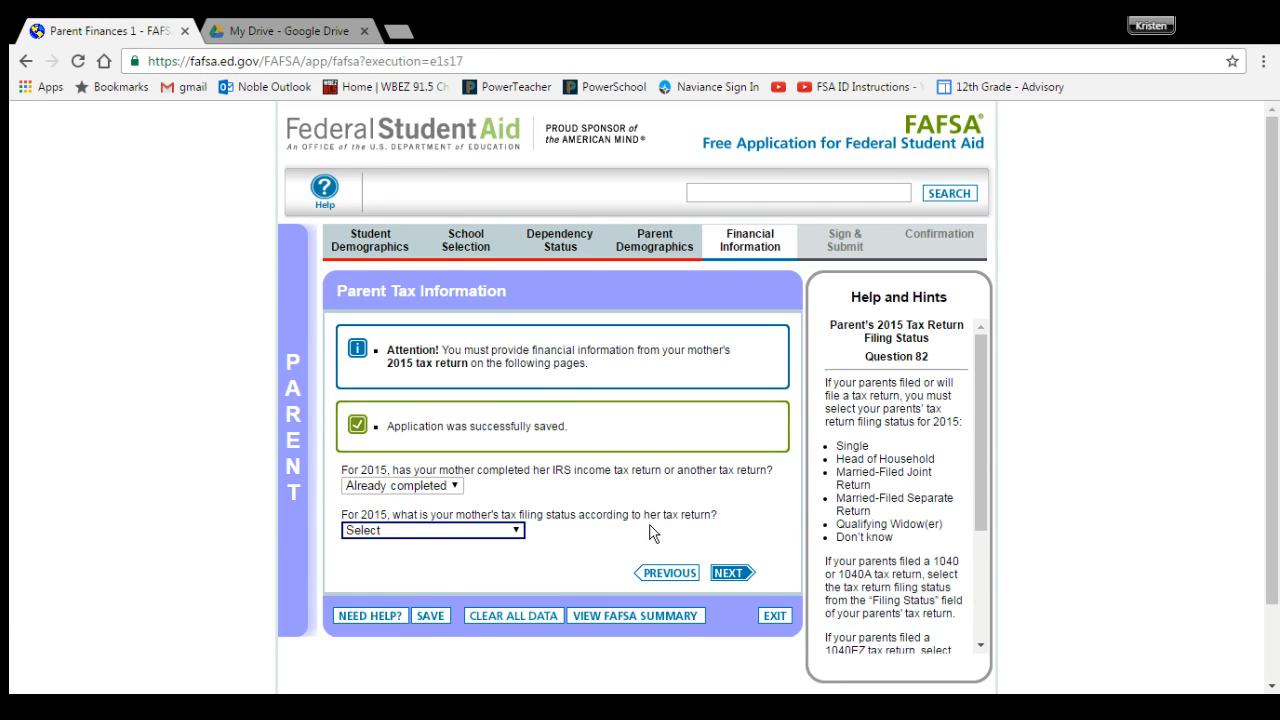
pyautogui.click(606, 536)
pyautogui.click(312, 30)
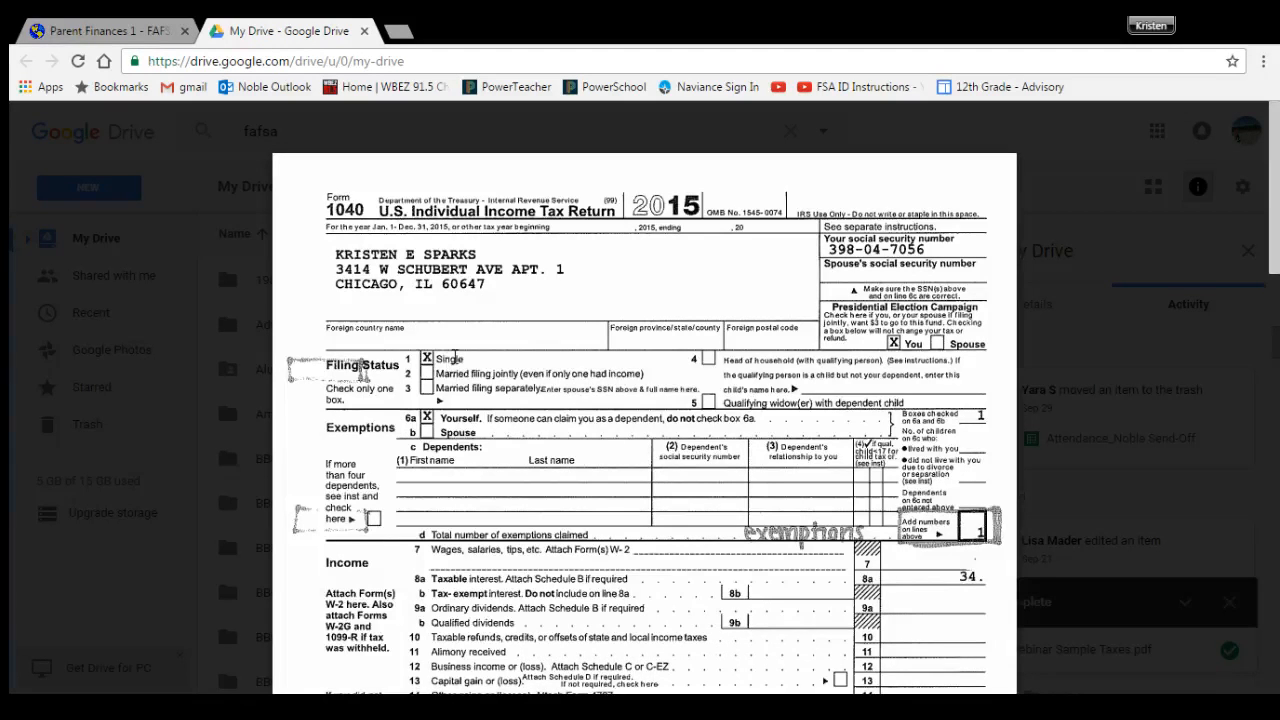
pyautogui.click(141, 31)
pyautogui.click(394, 530)
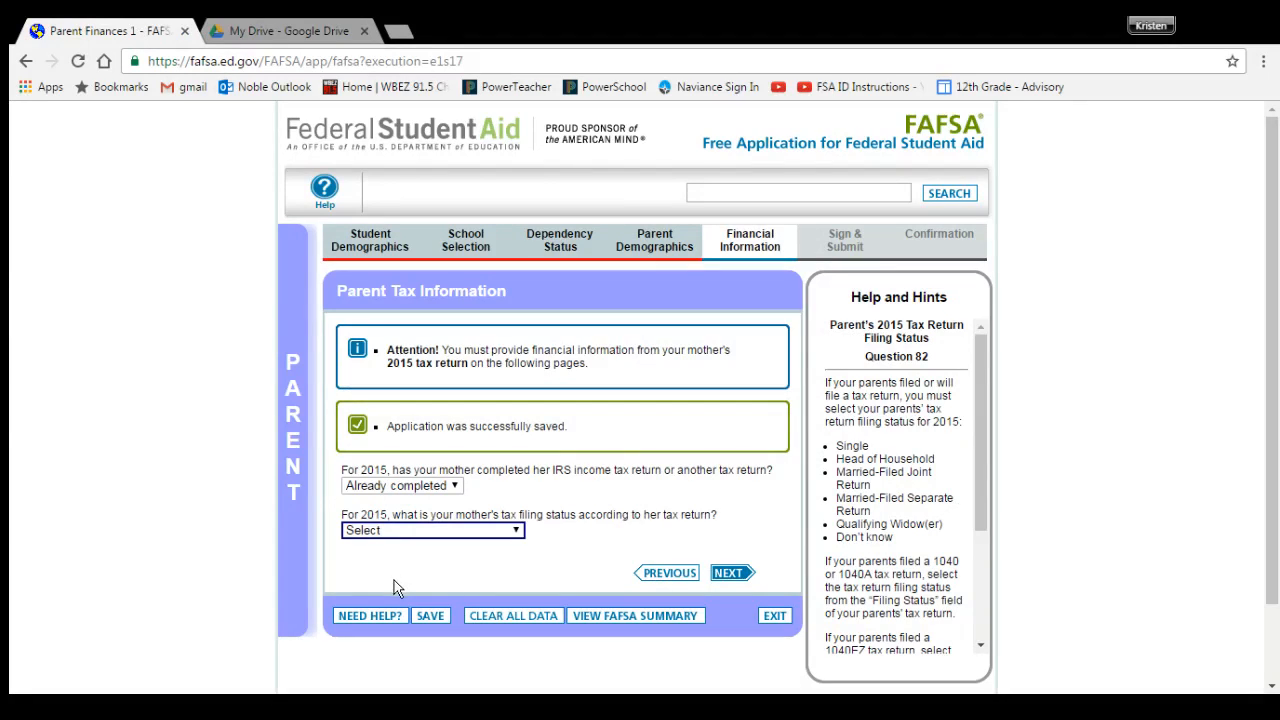
pyautogui.click(366, 614)
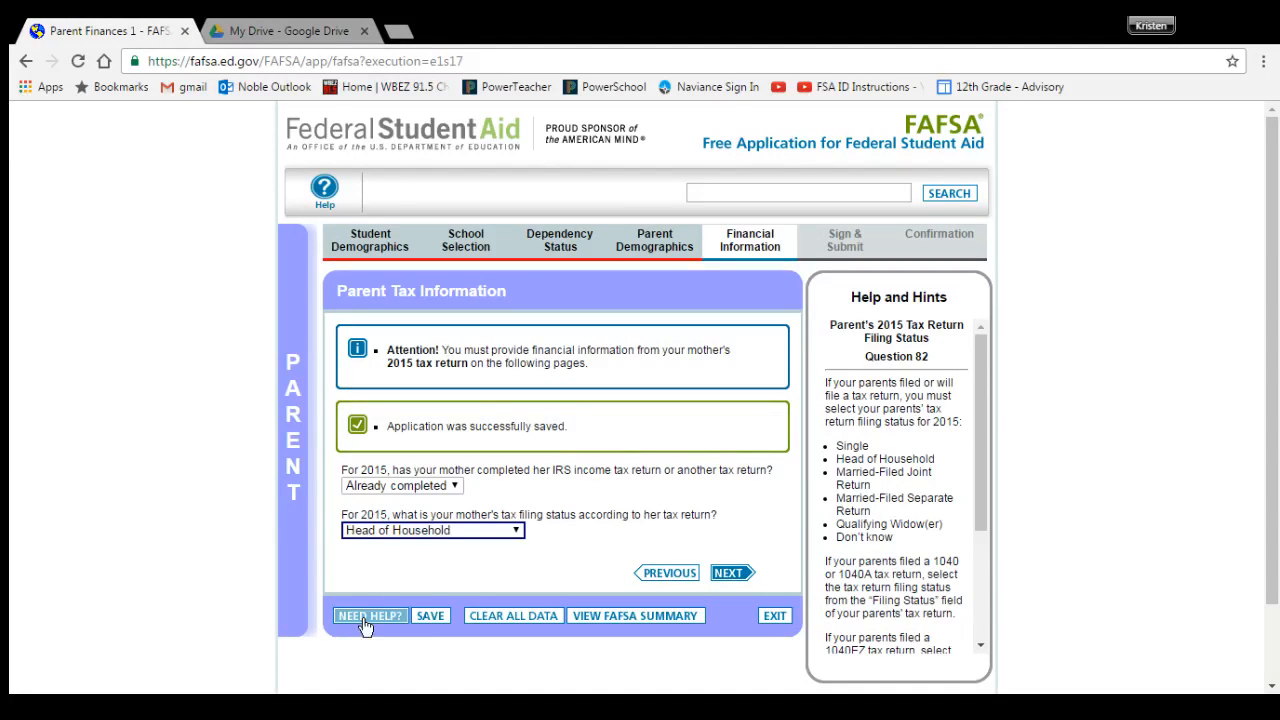
pyautogui.click(729, 574)
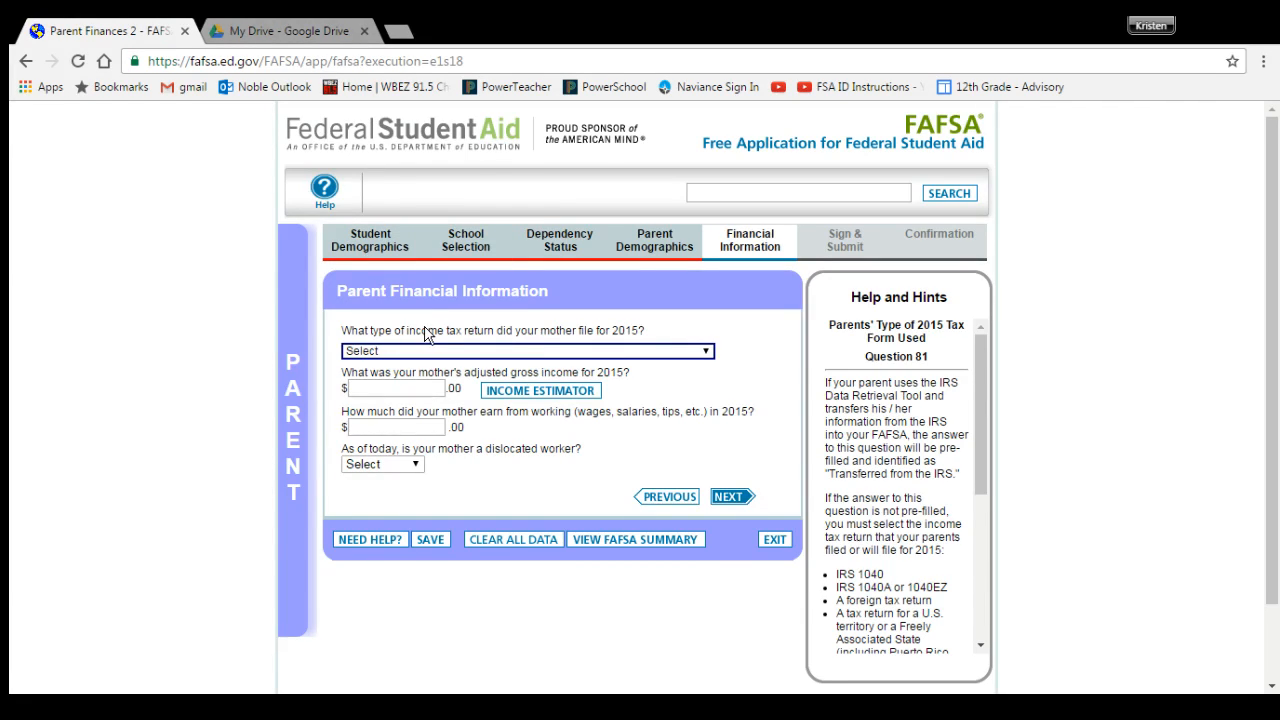
# Step: Select IRS 1040 as the return type and enter adjusted gross income 23,456 from the sample
pyautogui.click(331, 28)
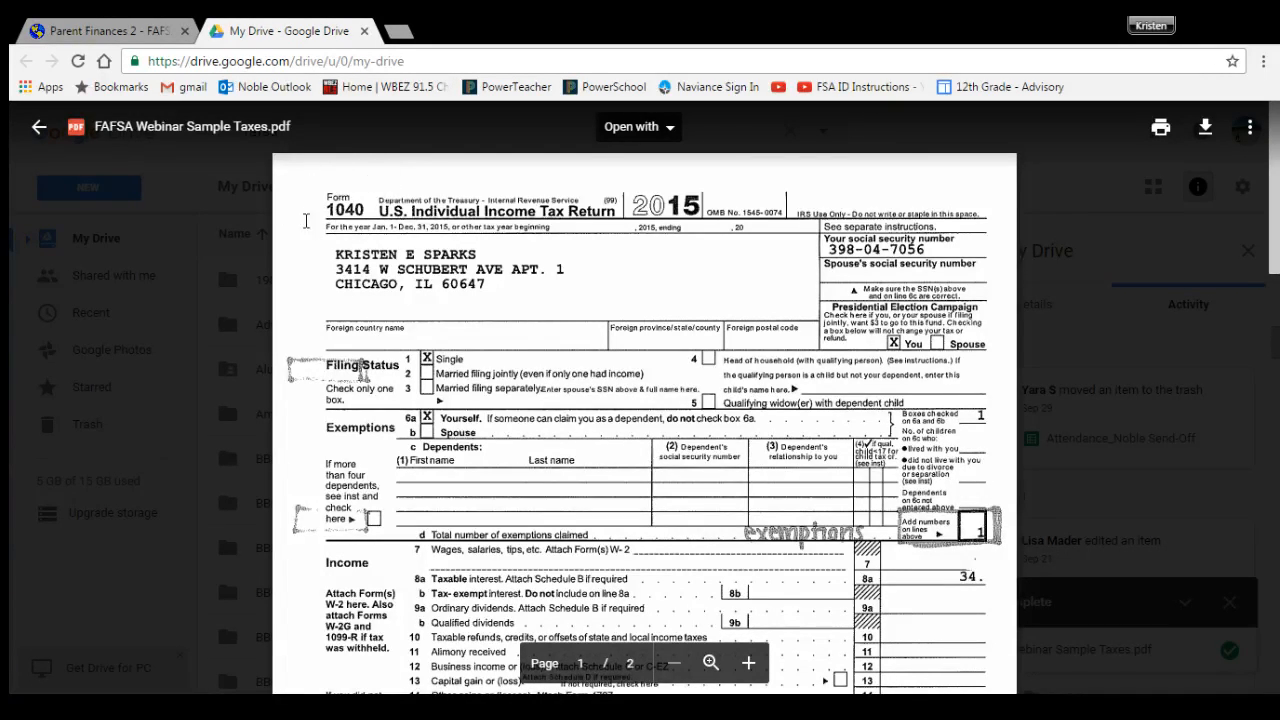
pyautogui.click(140, 27)
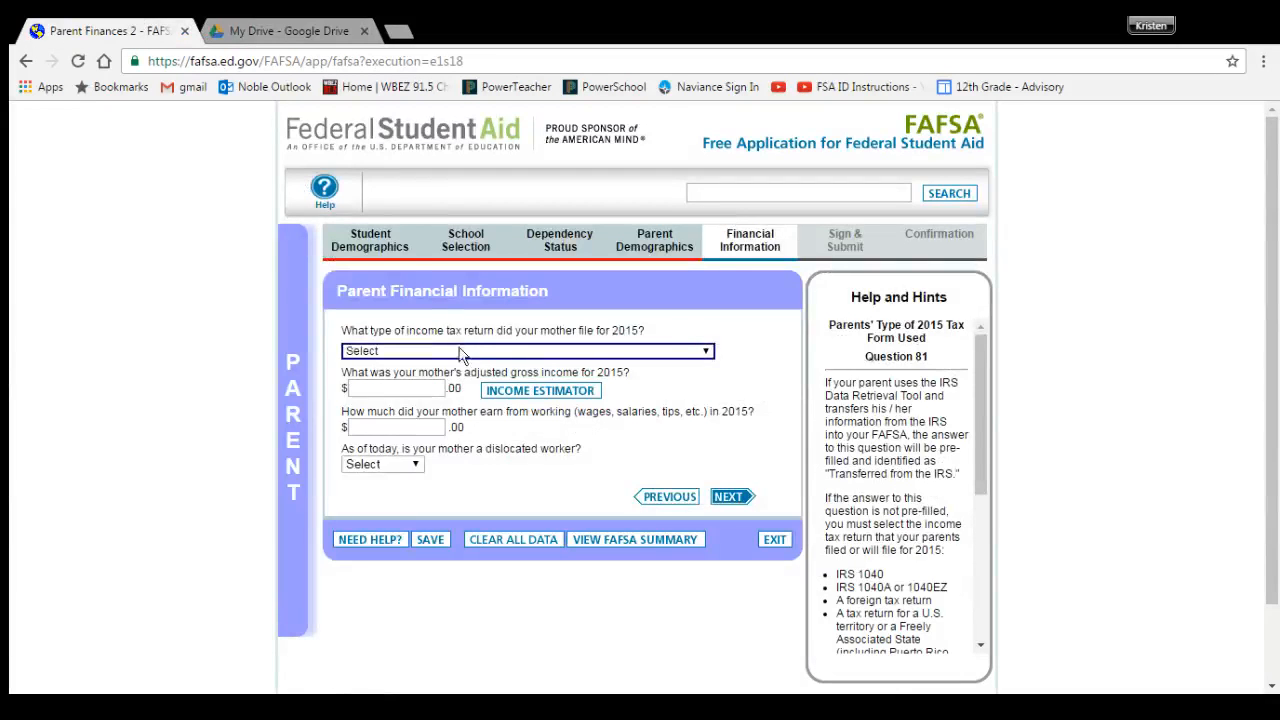
pyautogui.press('Down')
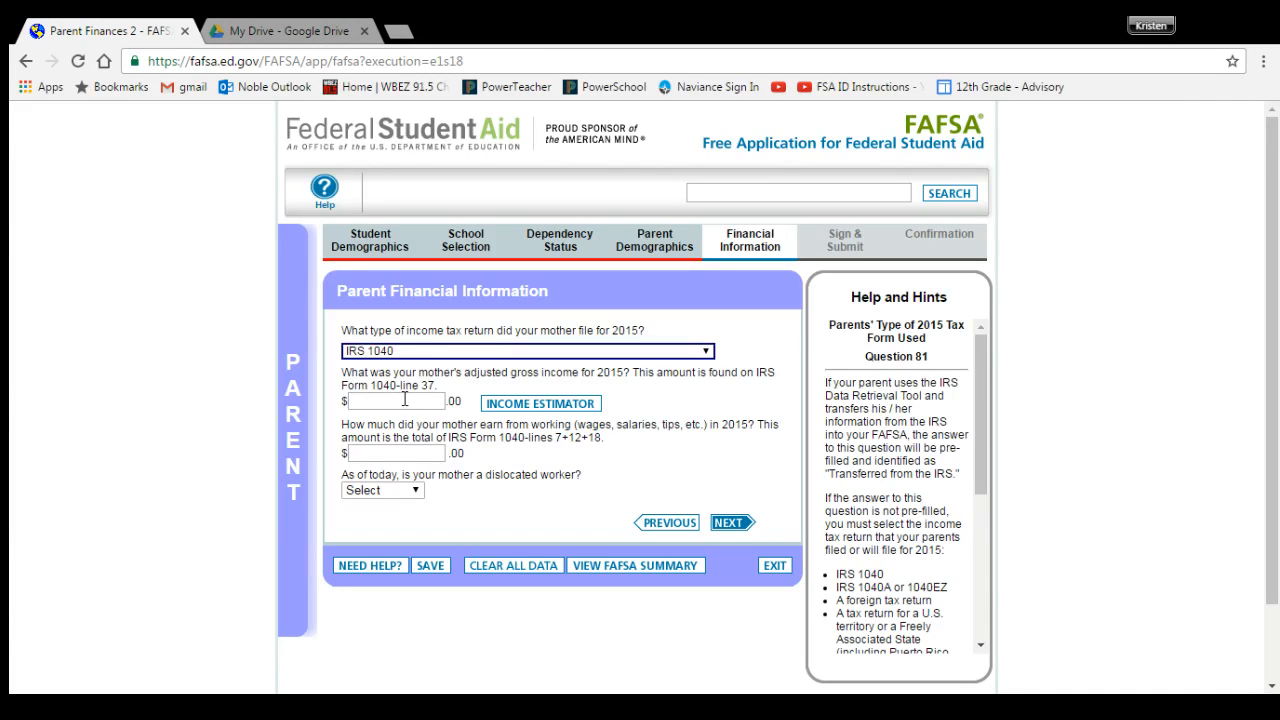
pyautogui.click(308, 28)
pyautogui.scroll(-10, 927, 398)
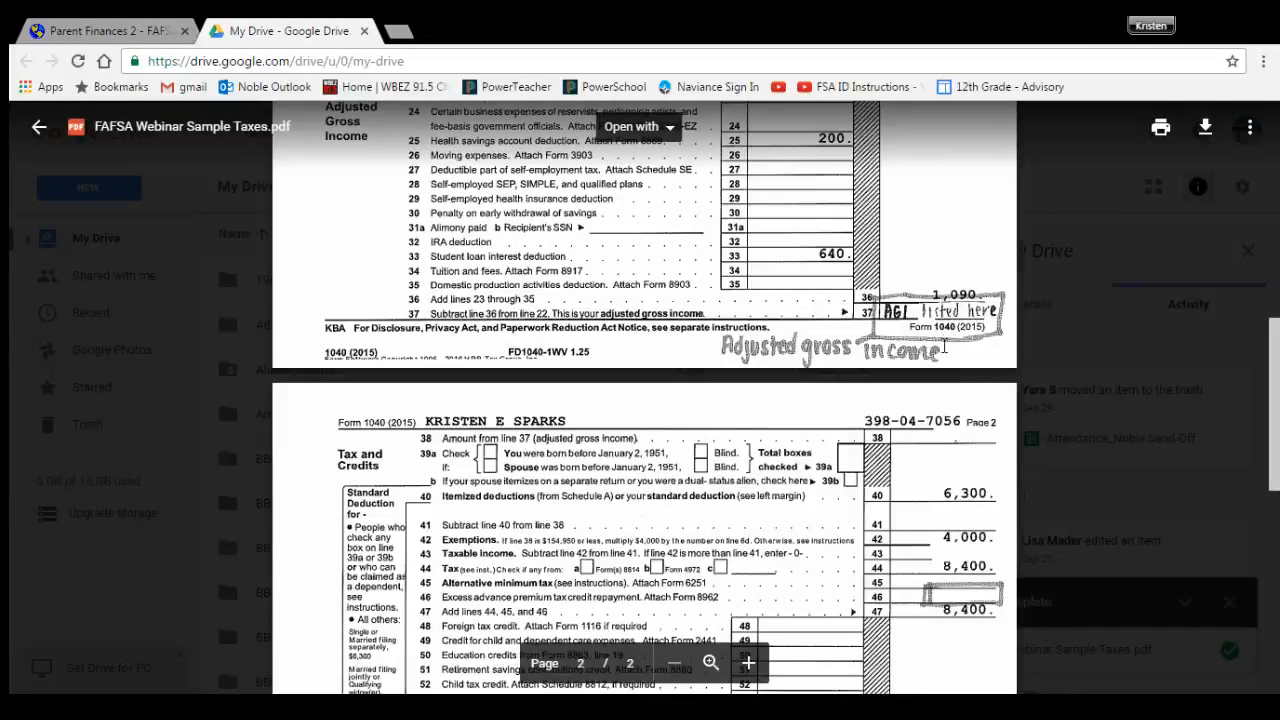
pyautogui.click(78, 22)
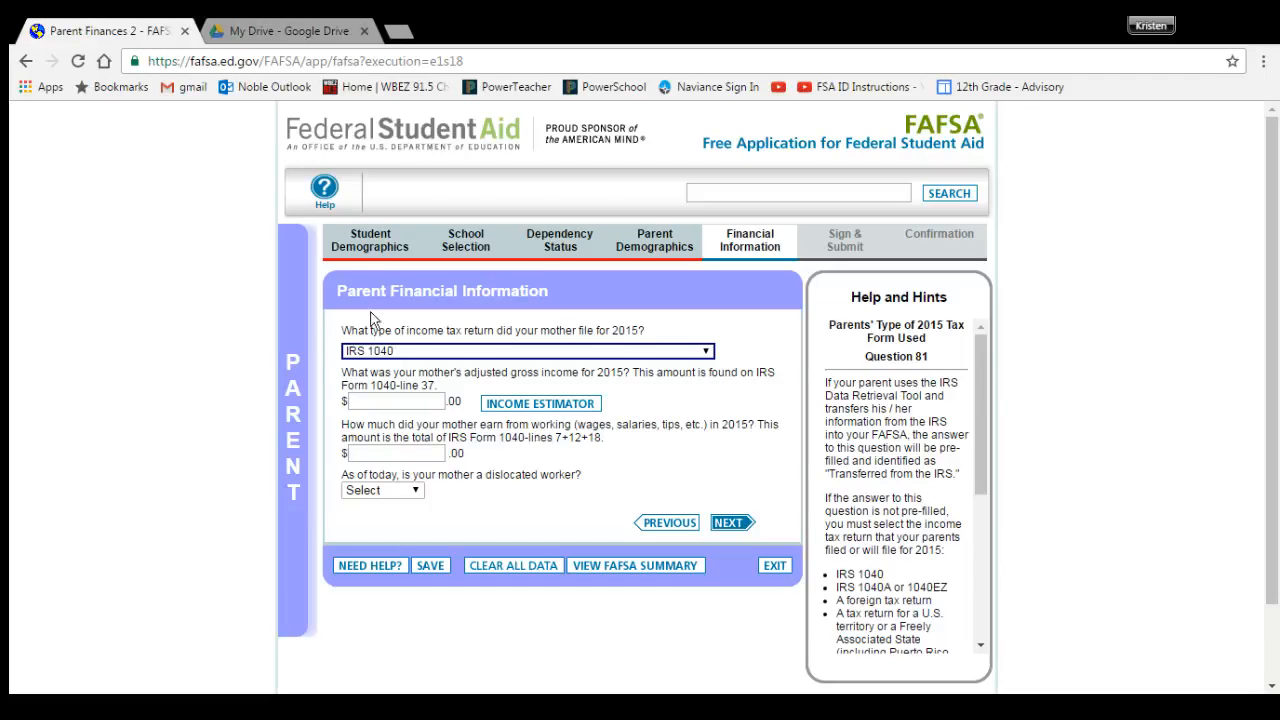
pyautogui.click(362, 401)
pyautogui.write('23,456')
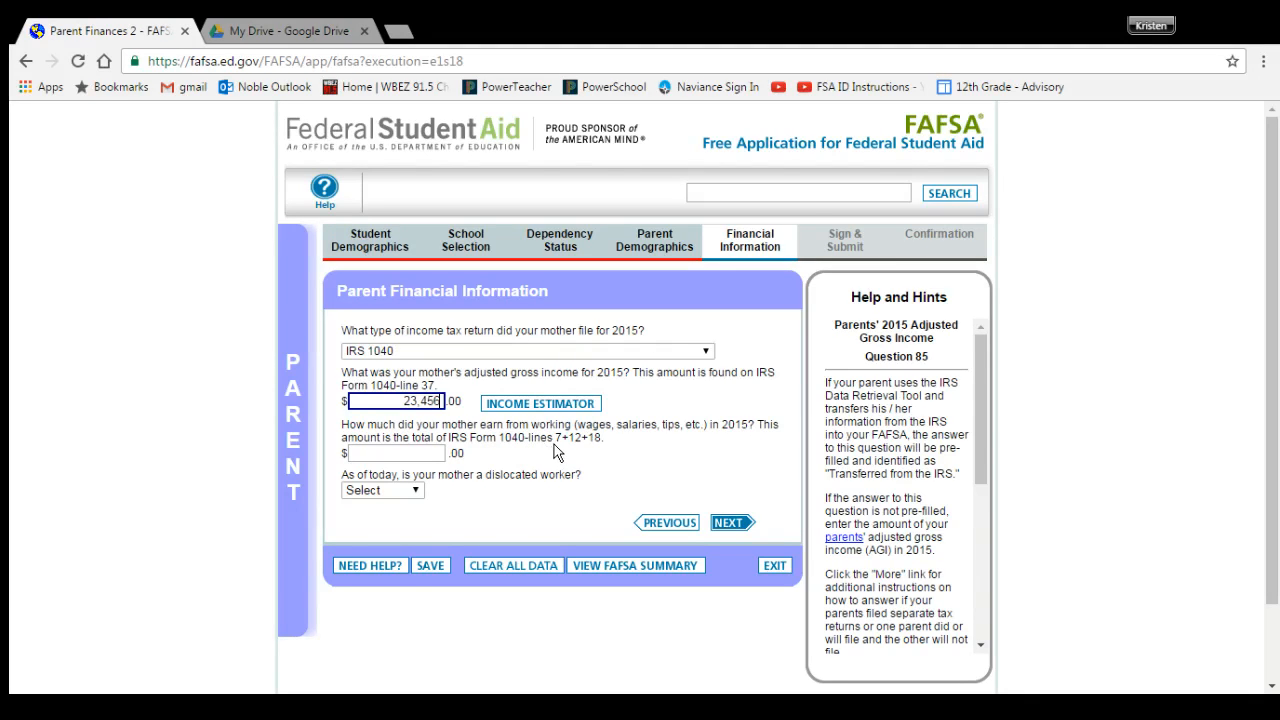
# Step: Enter 23456 as income earned from working, answer No to dislocated worker, and continue
pyautogui.click(300, 31)
pyautogui.scroll(3, 919, 297)
pyautogui.scroll(3, 919, 297)
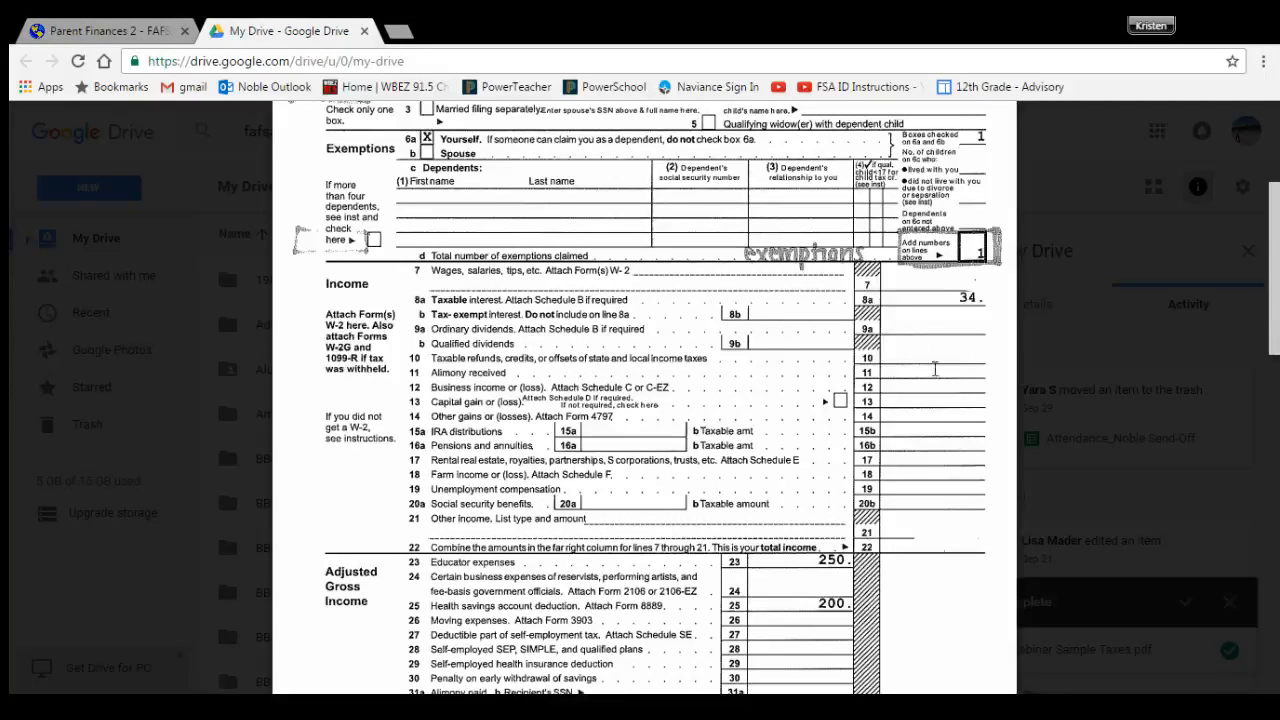
pyautogui.click(110, 30)
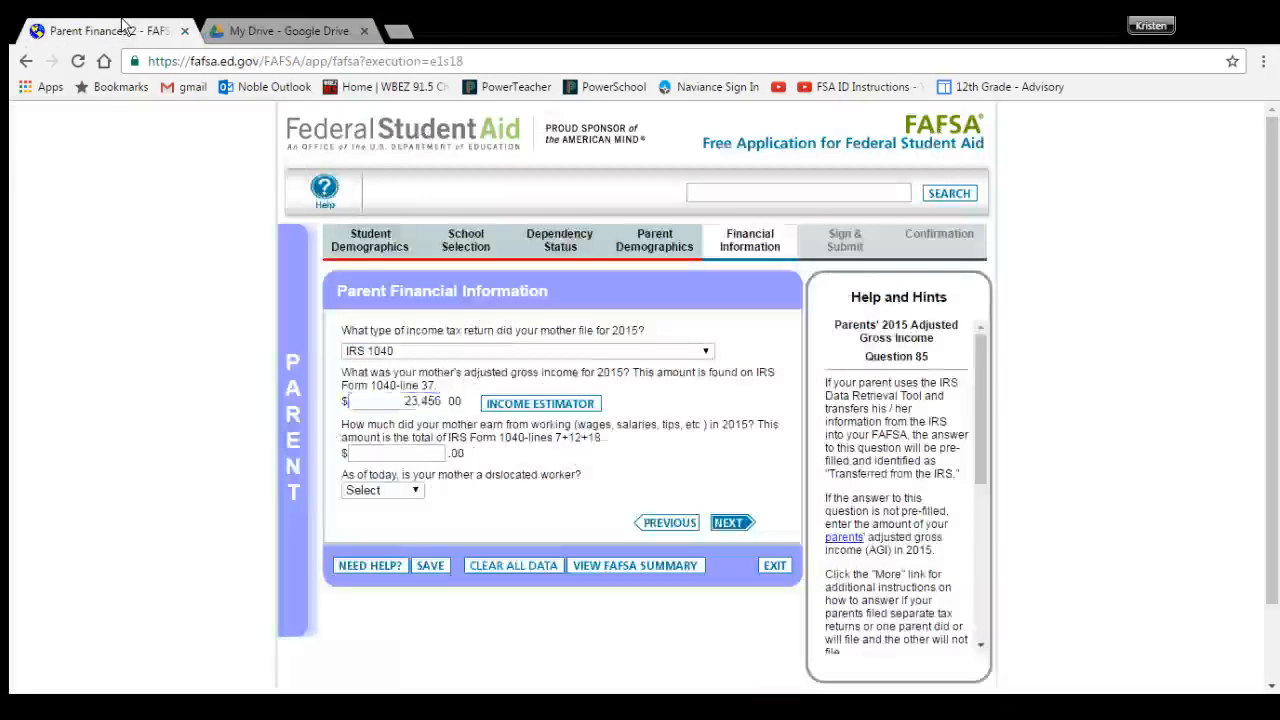
pyautogui.click(404, 455)
pyautogui.write('23456')
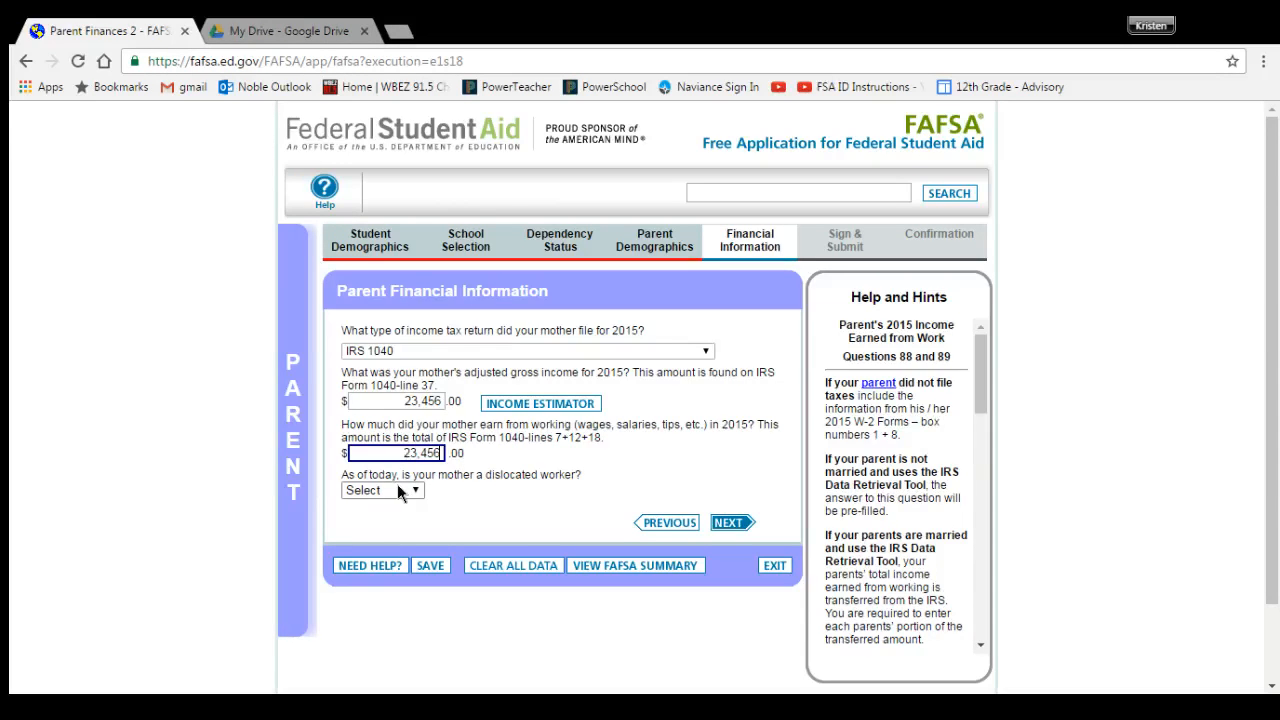
pyautogui.press('Tab')
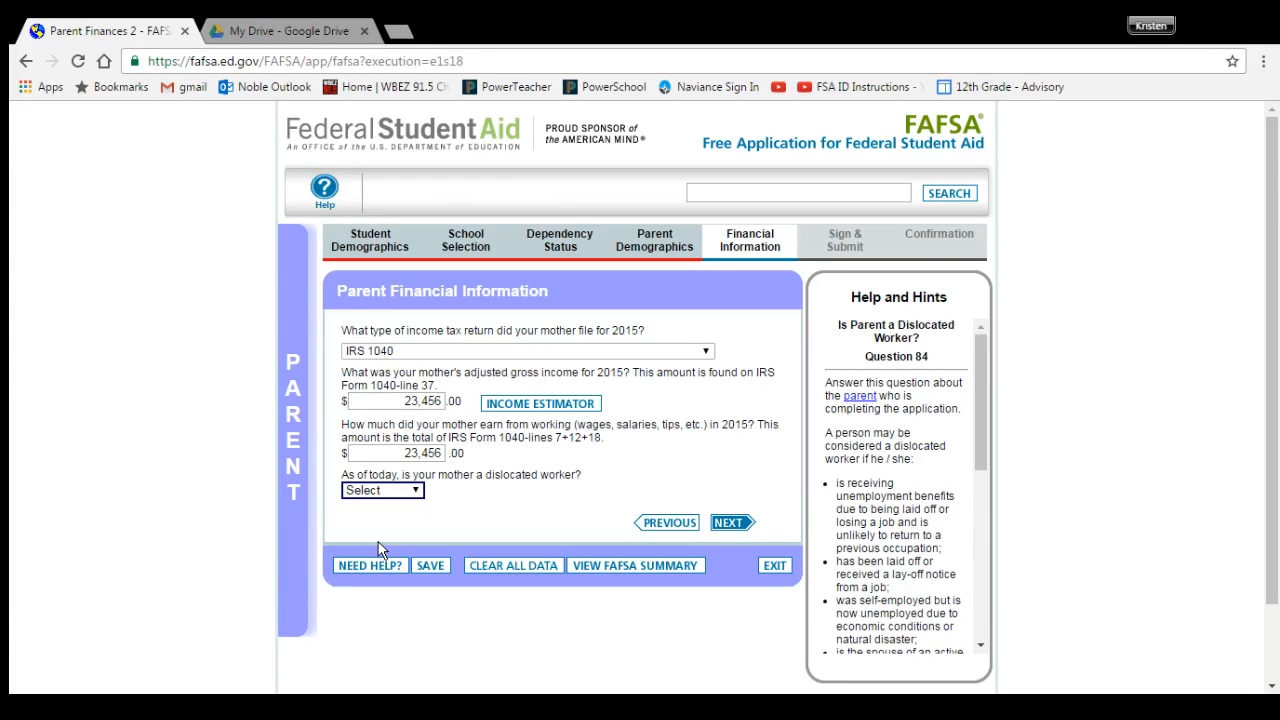
pyautogui.press('n')
pyautogui.click(734, 523)
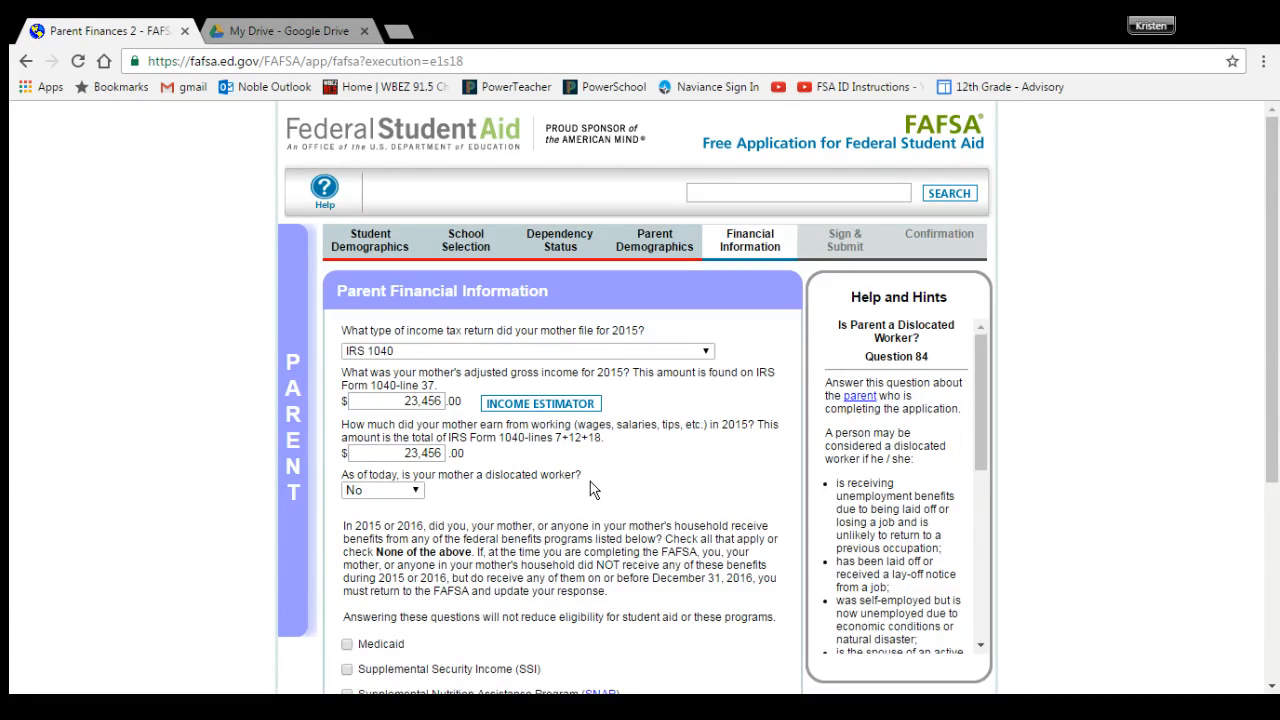
# Step: Mark None of the above for federal benefits and Don't know for 1040A/1040EZ eligibility
pyautogui.scroll(-2, 590, 489)
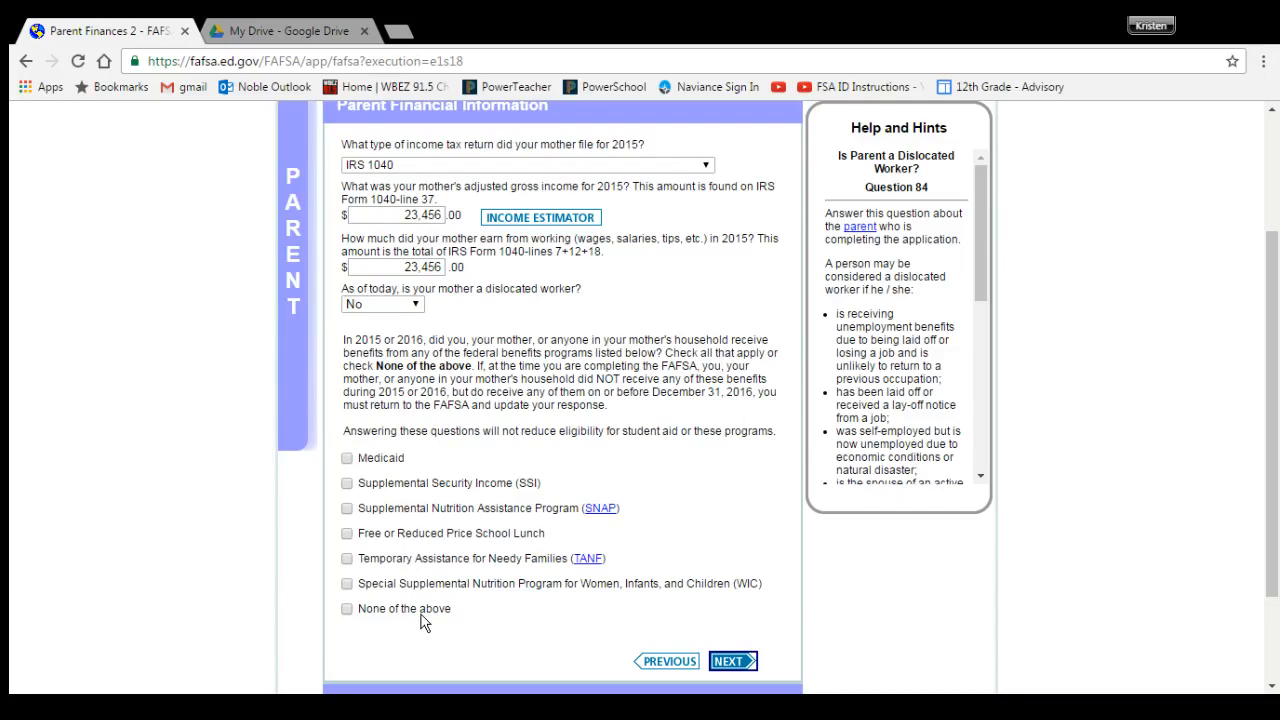
pyautogui.click(344, 612)
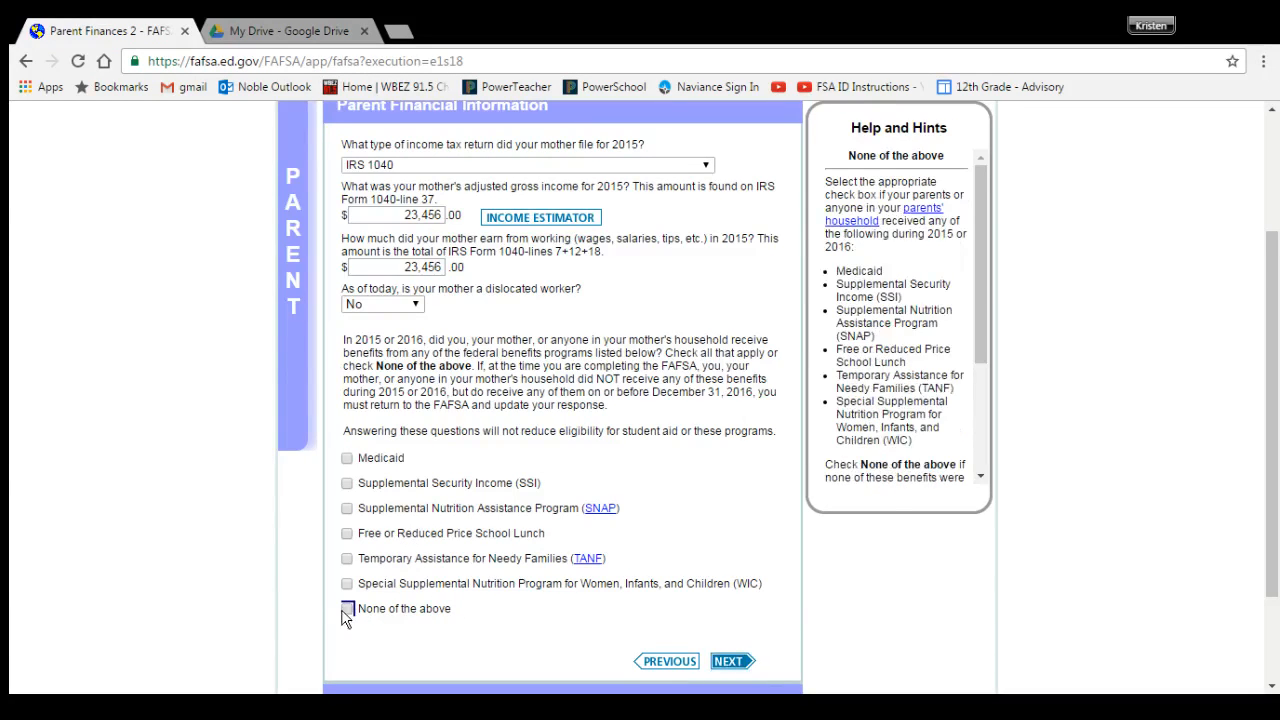
pyautogui.scroll(-2, 512, 550)
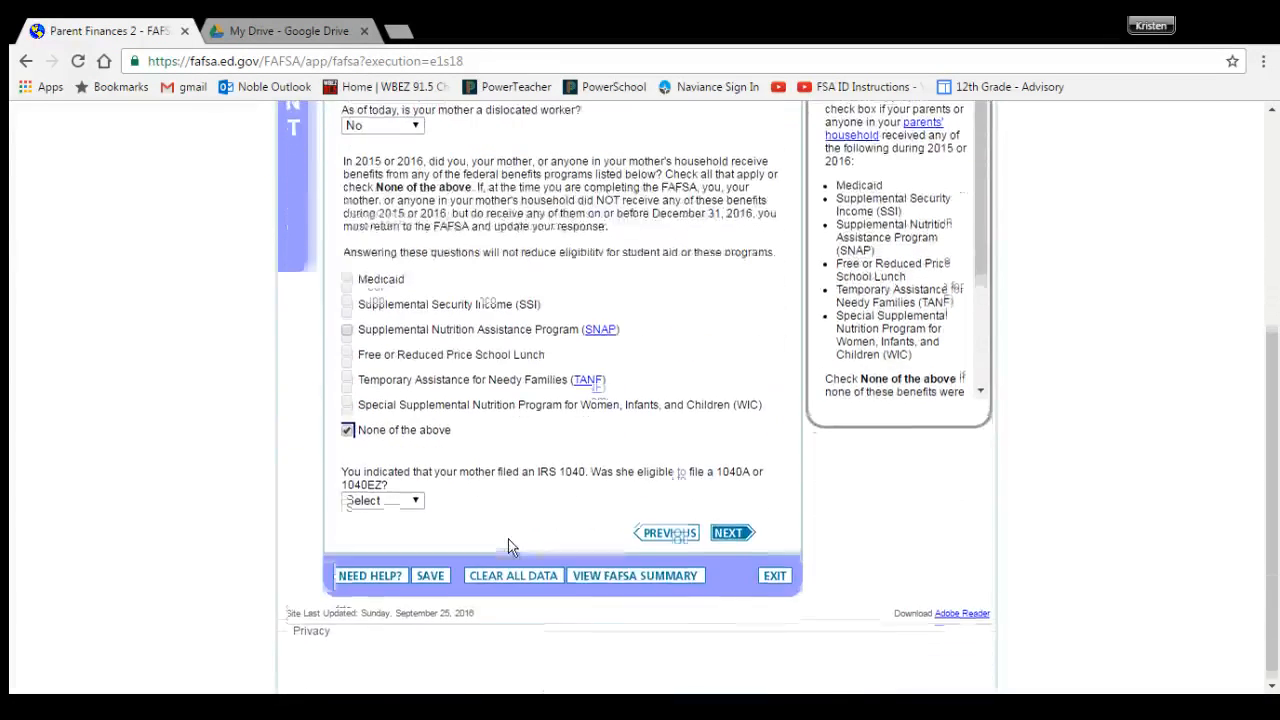
pyautogui.click(392, 502)
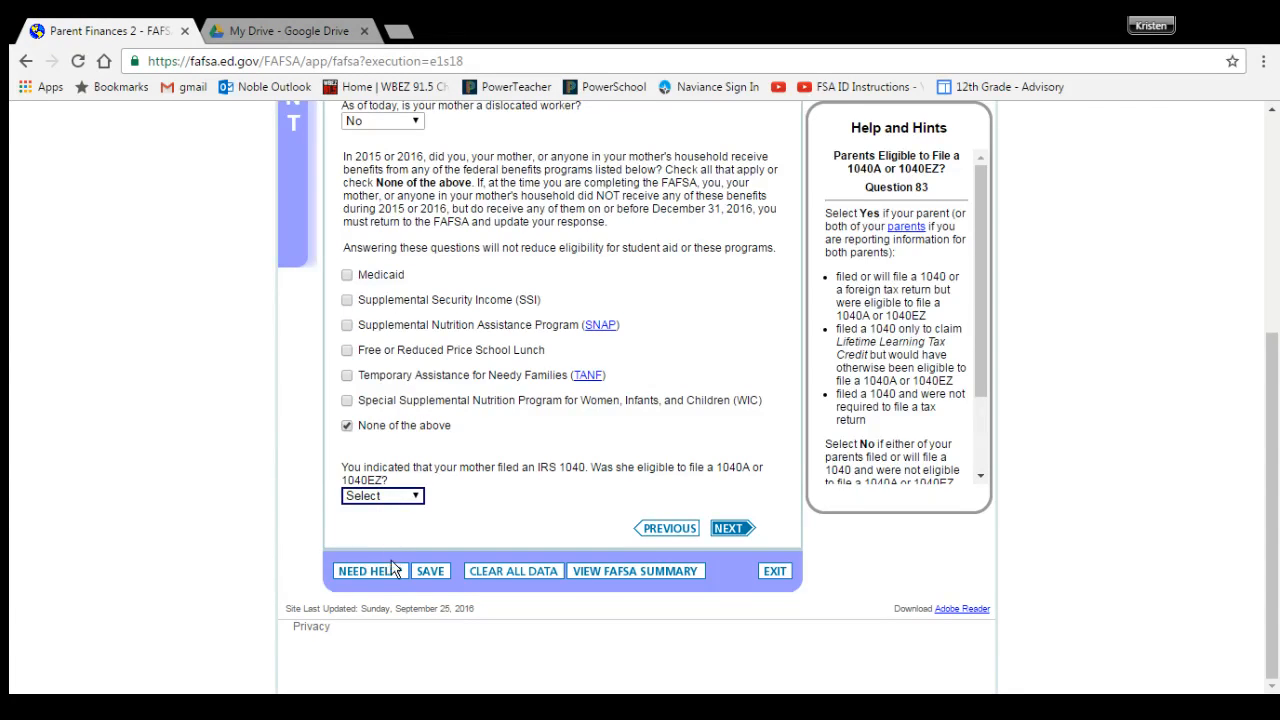
pyautogui.press('d')
# Step: Continue to the next finances page and enter 8,400 income tax from the sample 1040
pyautogui.click(731, 530)
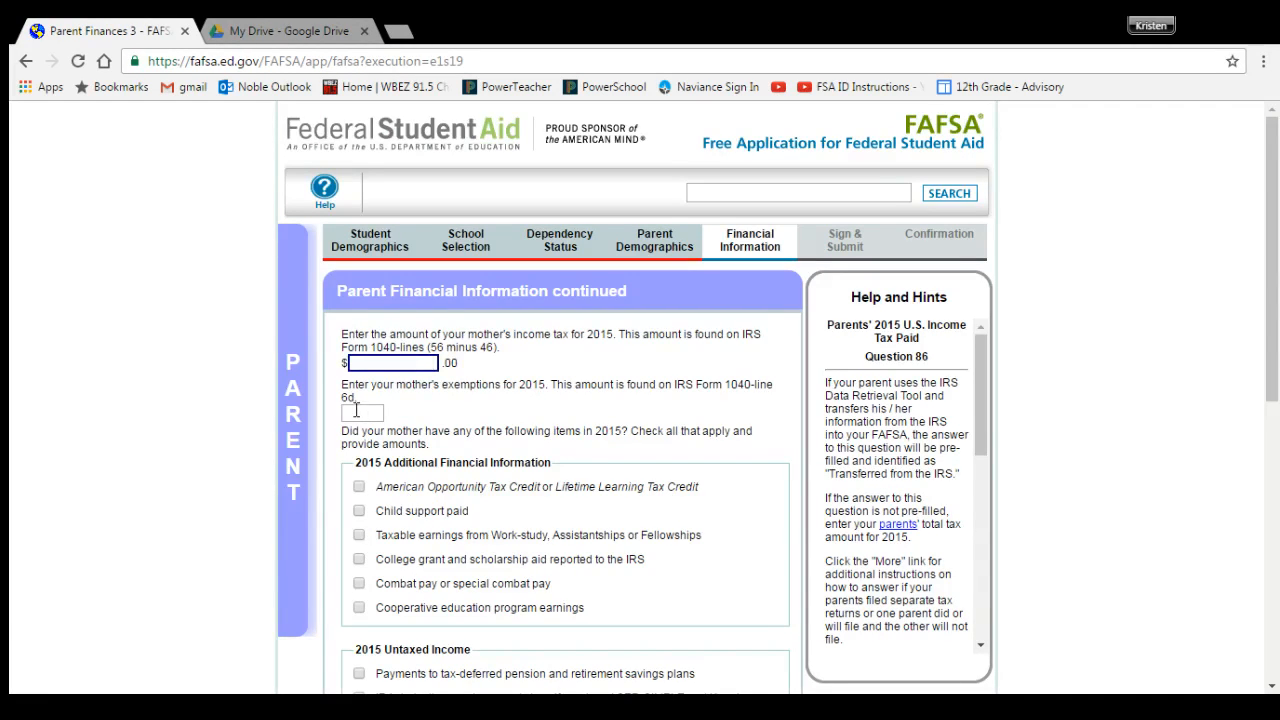
pyautogui.scroll(-1, 356, 410)
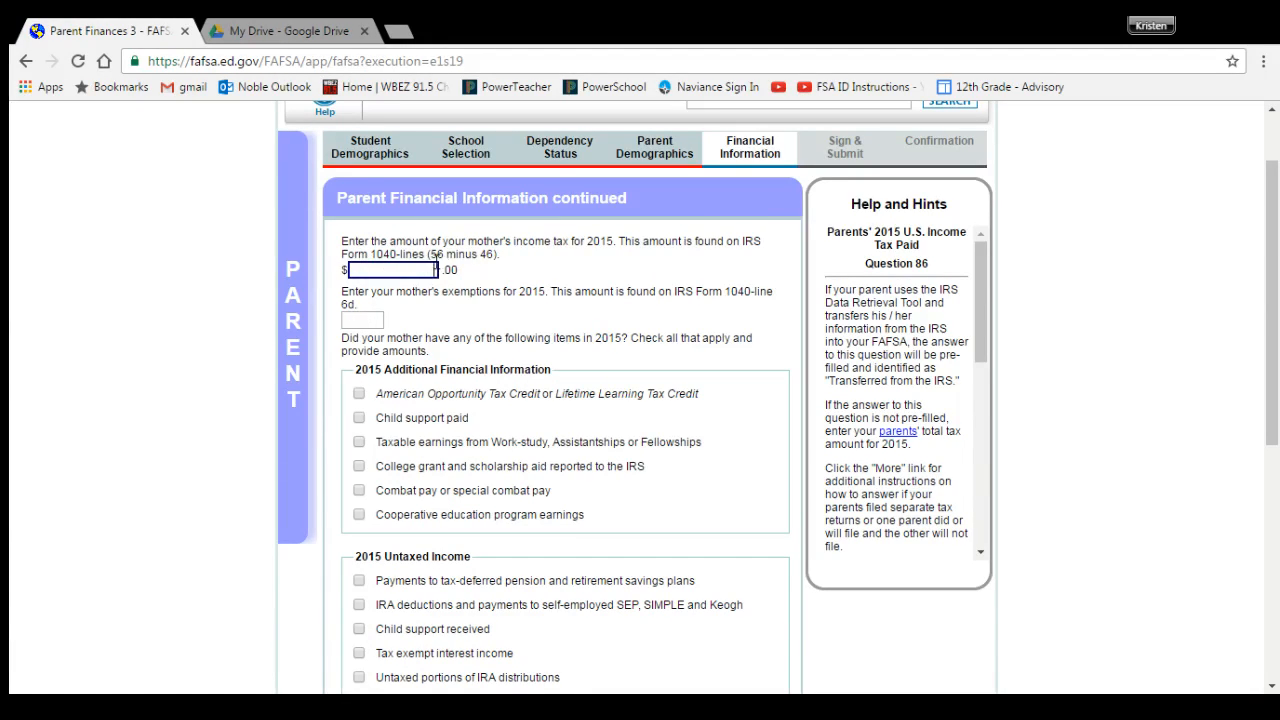
pyautogui.click(293, 27)
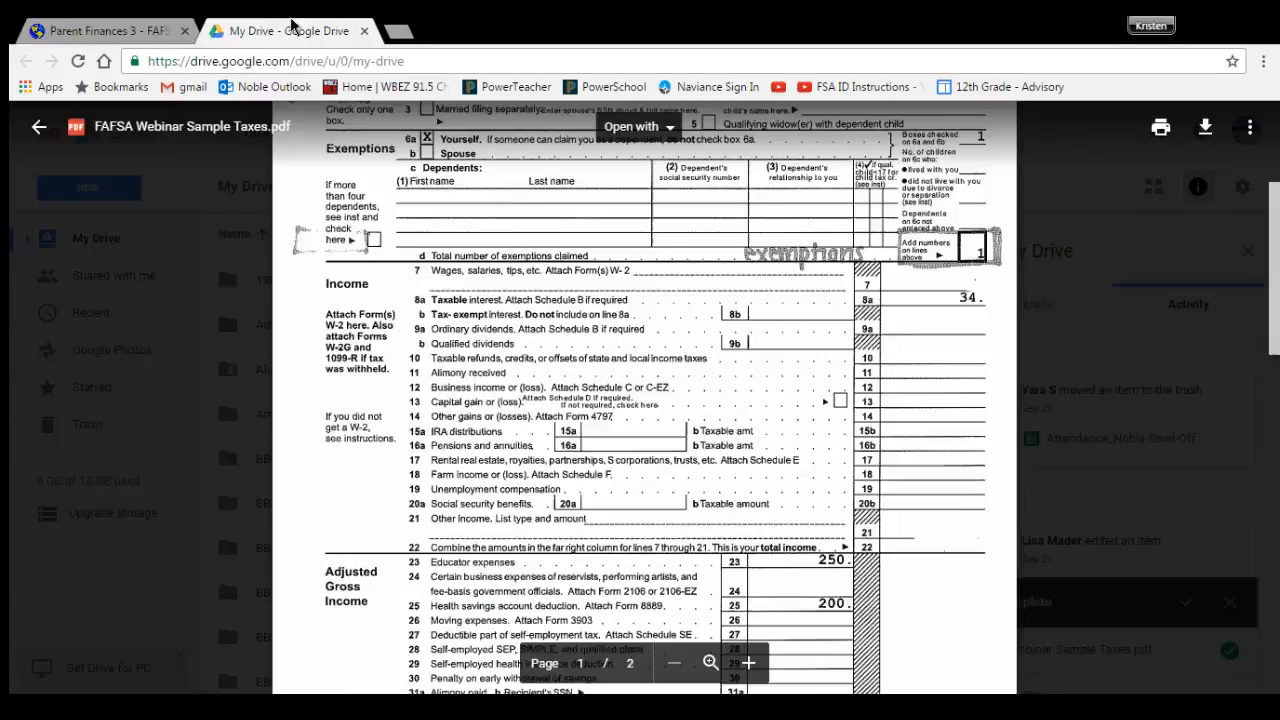
pyautogui.scroll(-10, 798, 408)
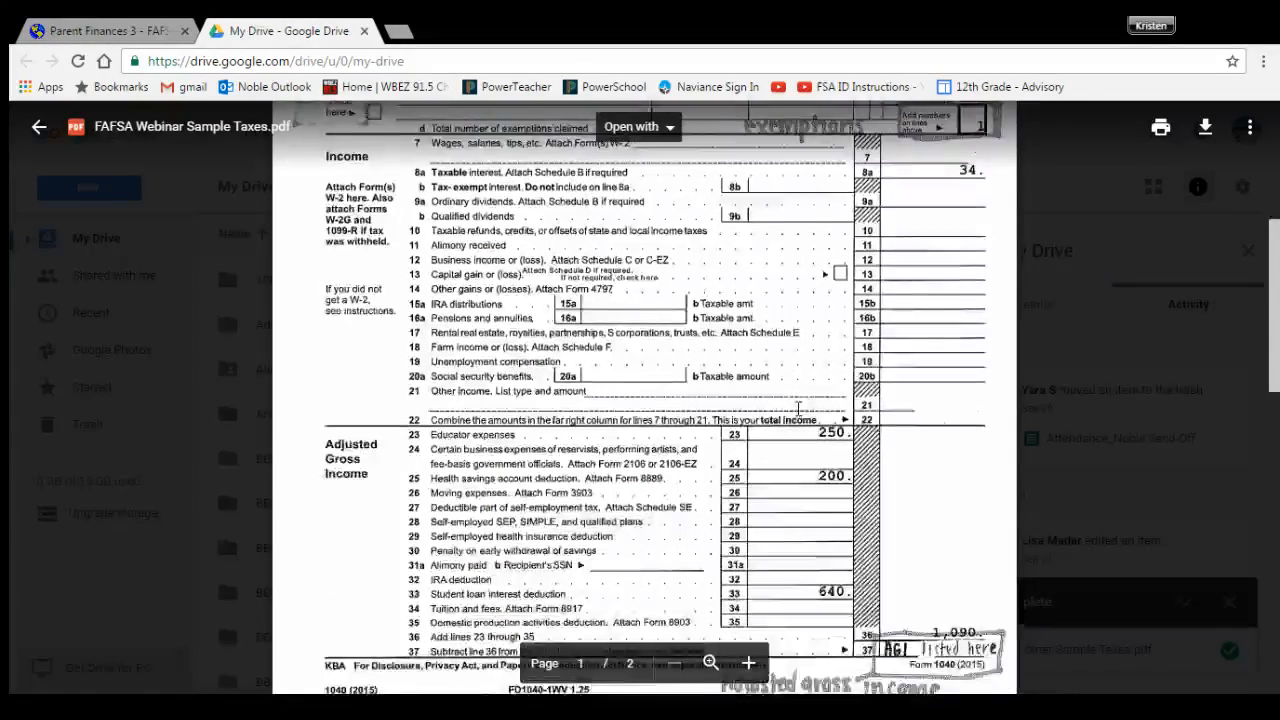
pyautogui.scroll(-4, 798, 408)
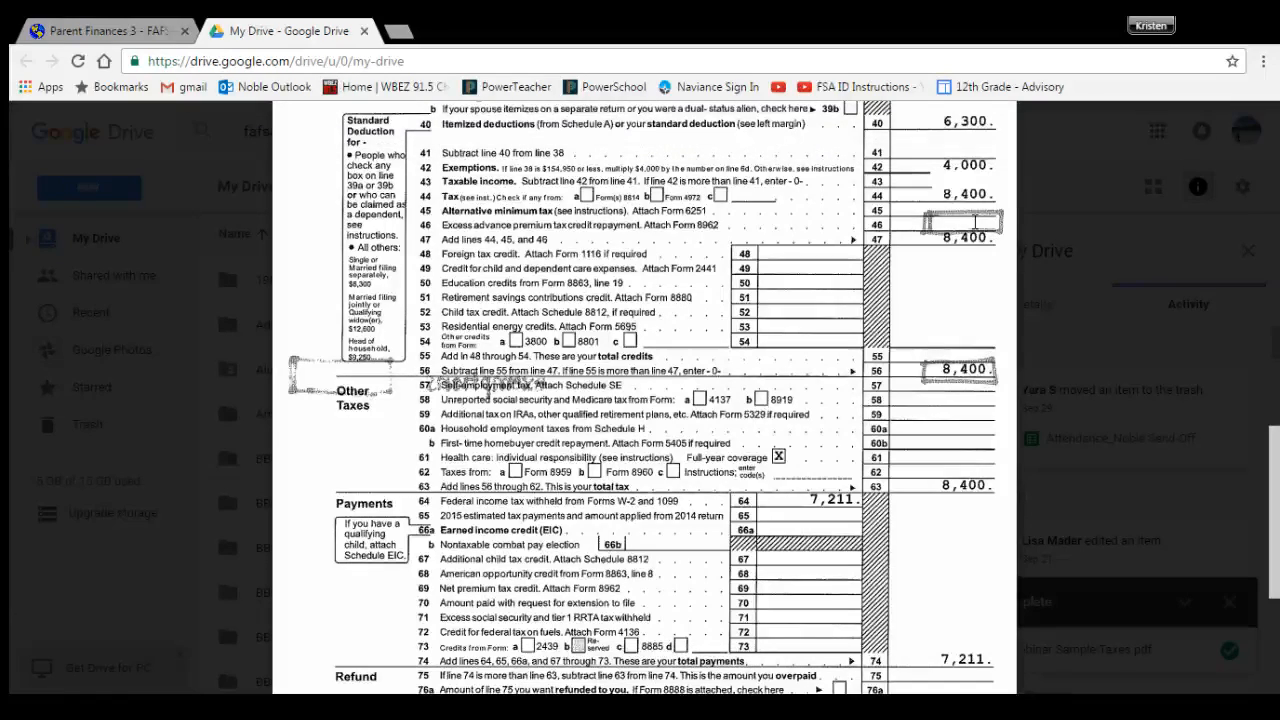
pyautogui.click(168, 25)
pyautogui.write('8')
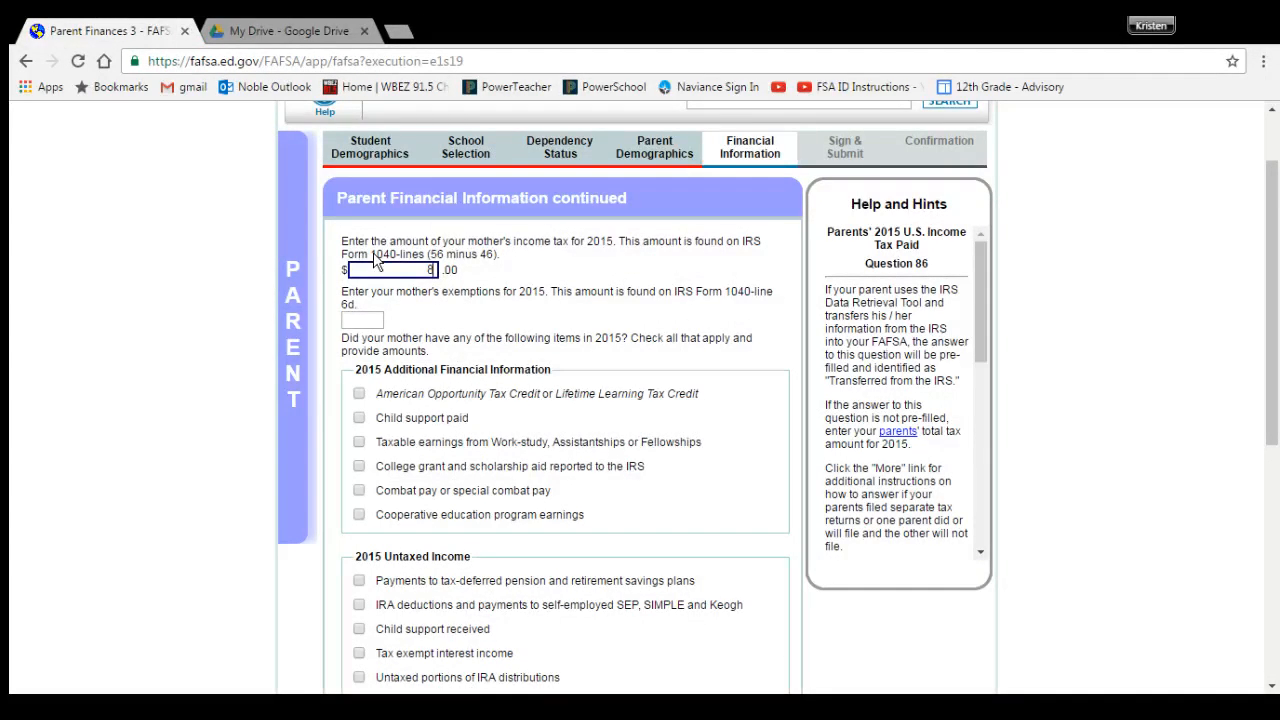
pyautogui.write(',400')
# Step: Enter 2 as the mother's exemptions after checking the sample 1040
pyautogui.click(320, 30)
pyautogui.scroll(10, 569, 322)
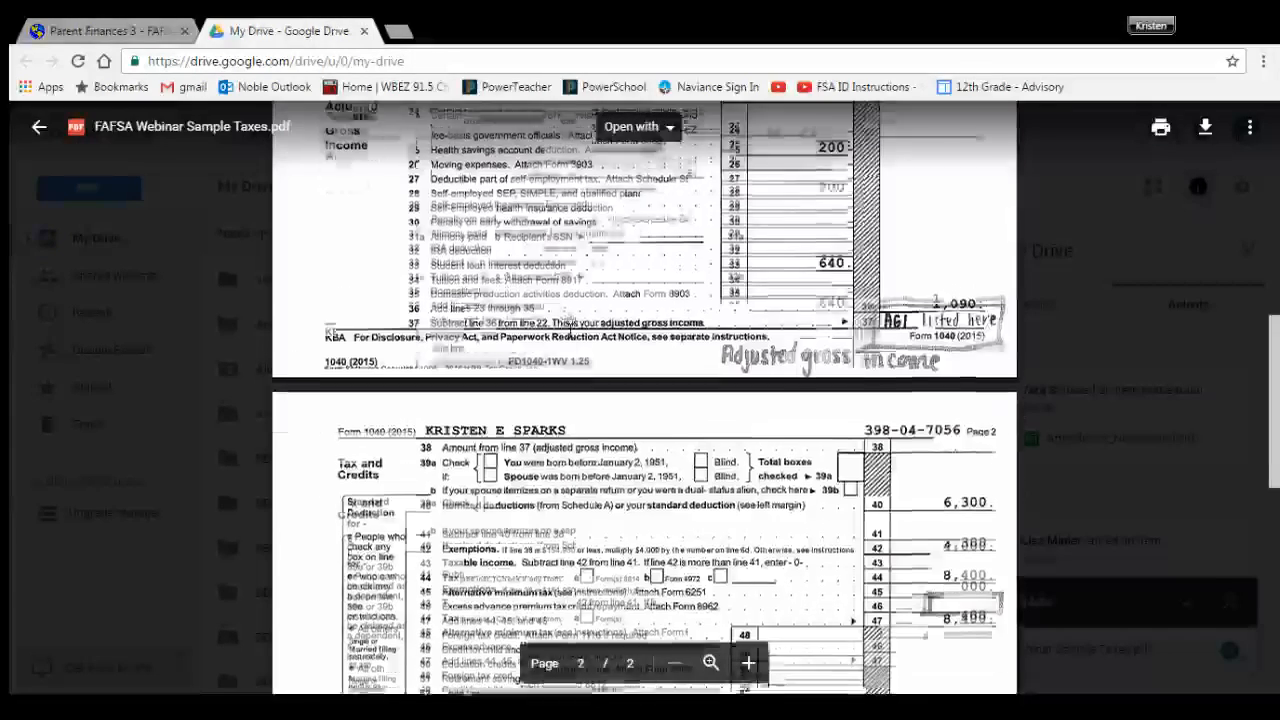
pyautogui.scroll(3, 460, 194)
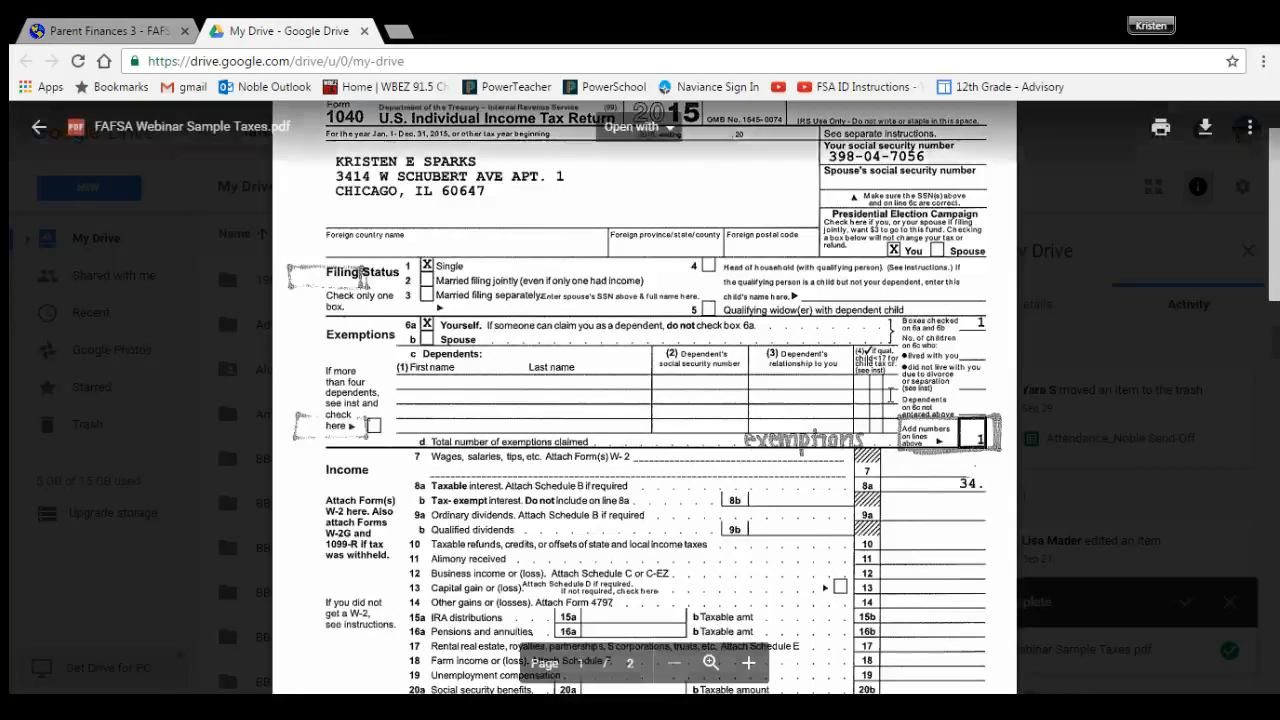
pyautogui.click(80, 30)
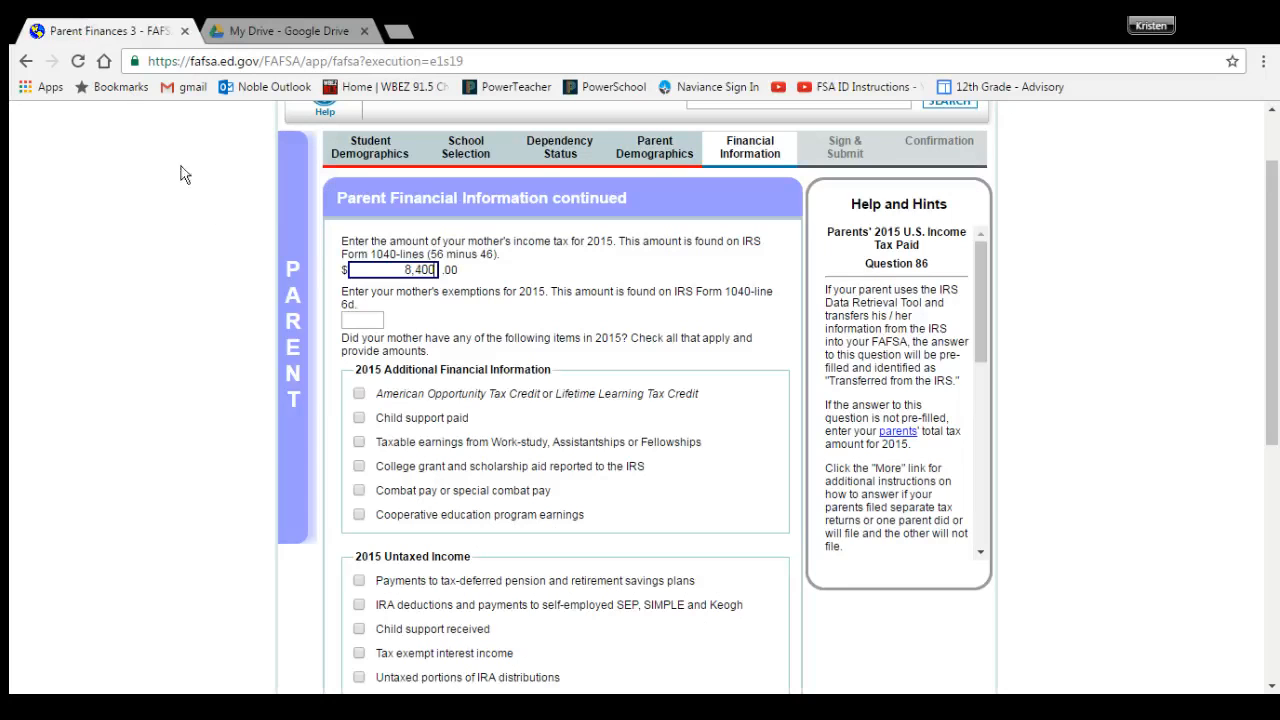
pyautogui.click(364, 322)
pyautogui.write('2')
pyautogui.click(280, 352)
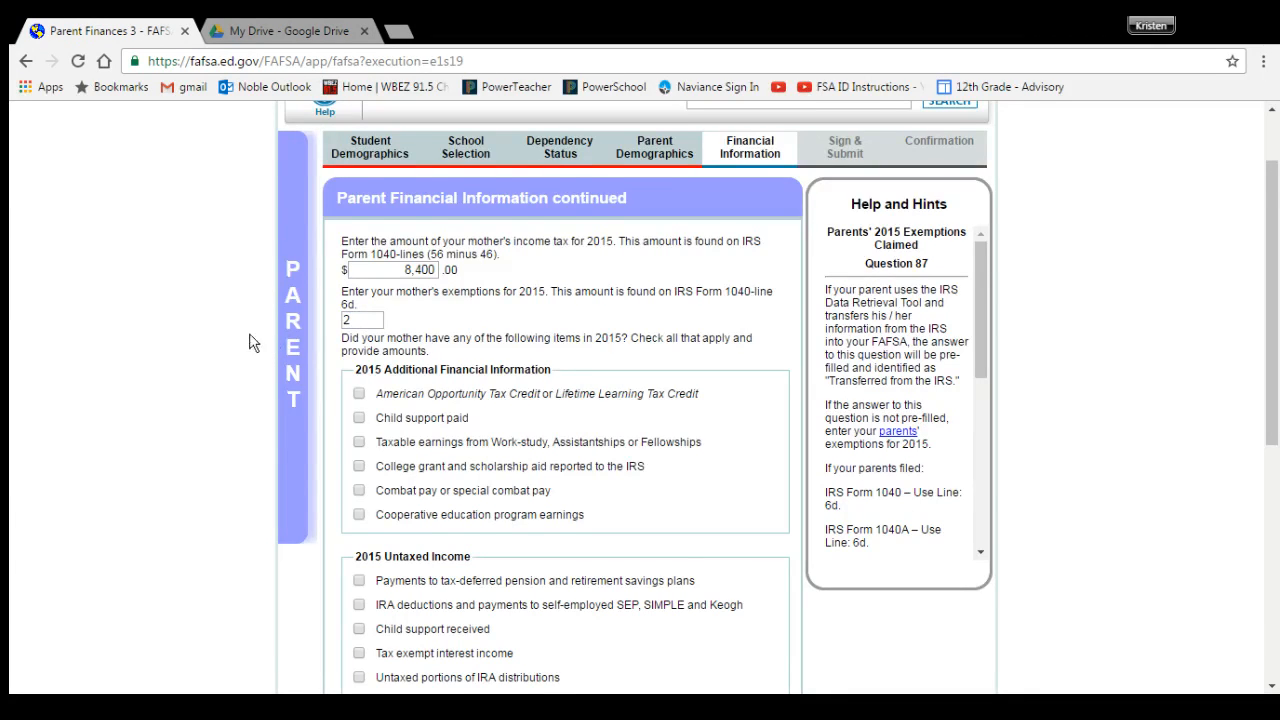
pyautogui.scroll(-1, 248, 337)
pyautogui.scroll(-1, 405, 316)
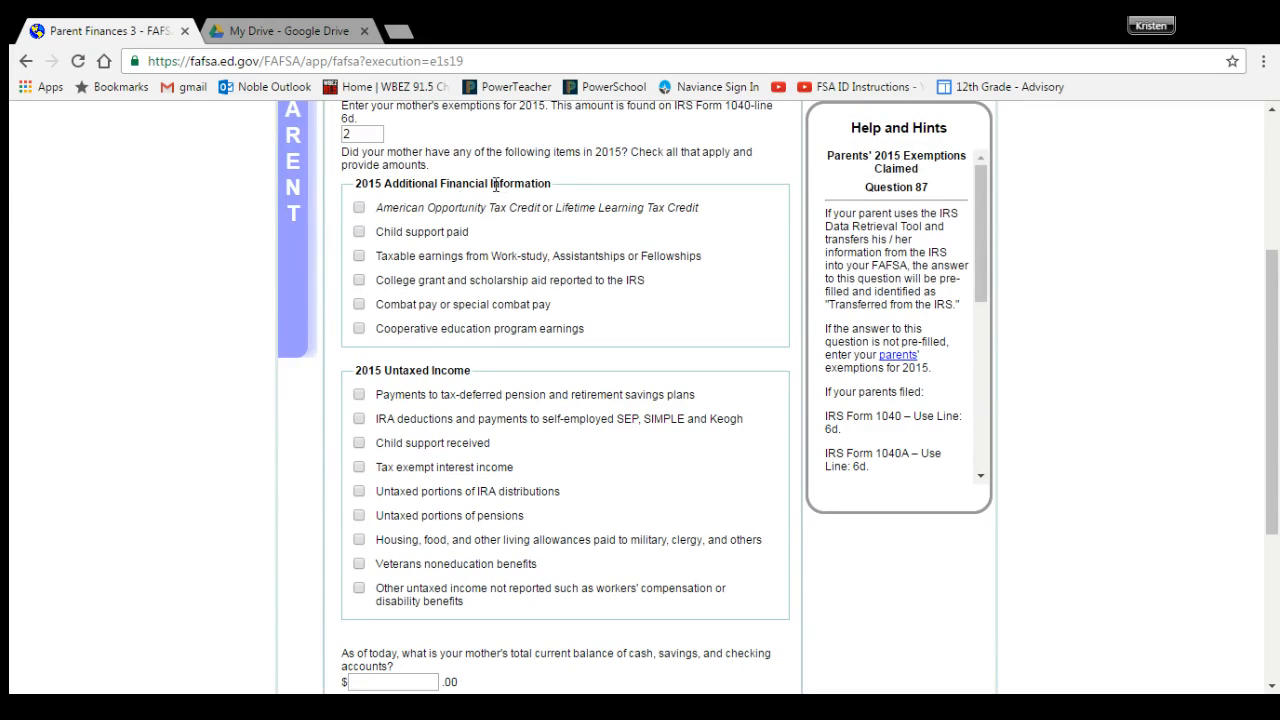
pyautogui.click(359, 209)
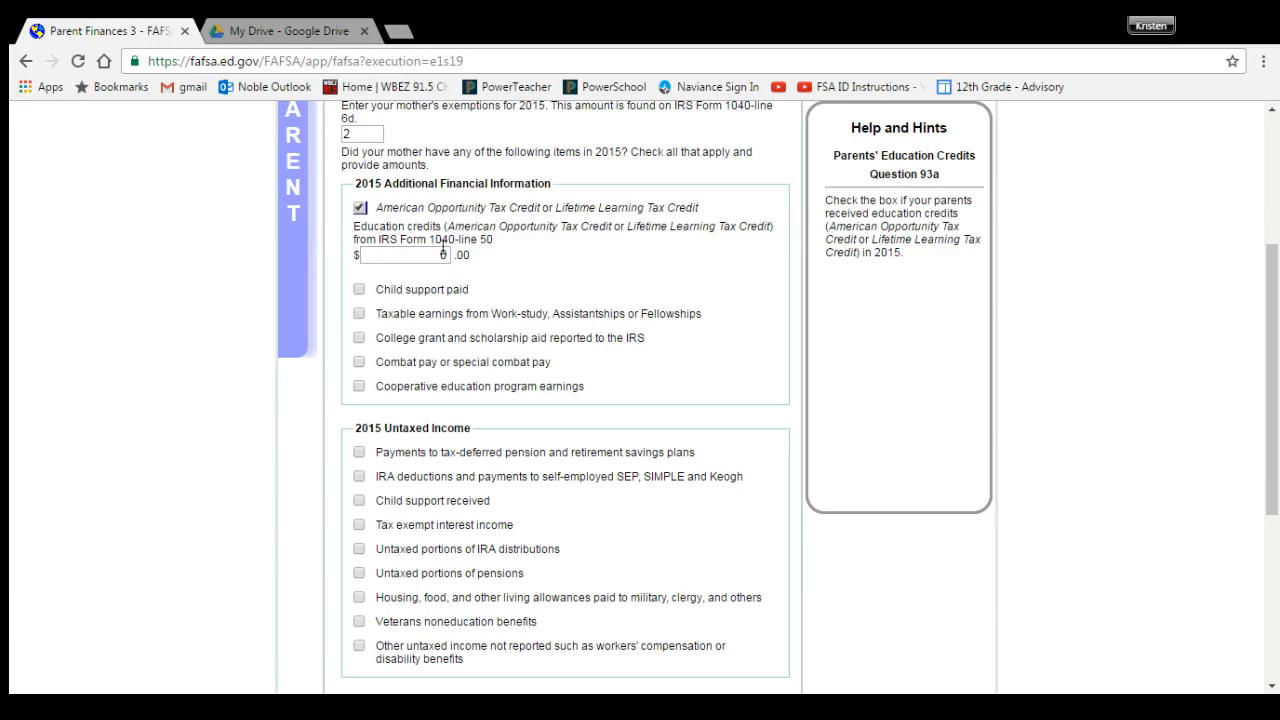
pyautogui.click(330, 36)
pyautogui.scroll(-10, 536, 469)
pyautogui.scroll(-5, 536, 468)
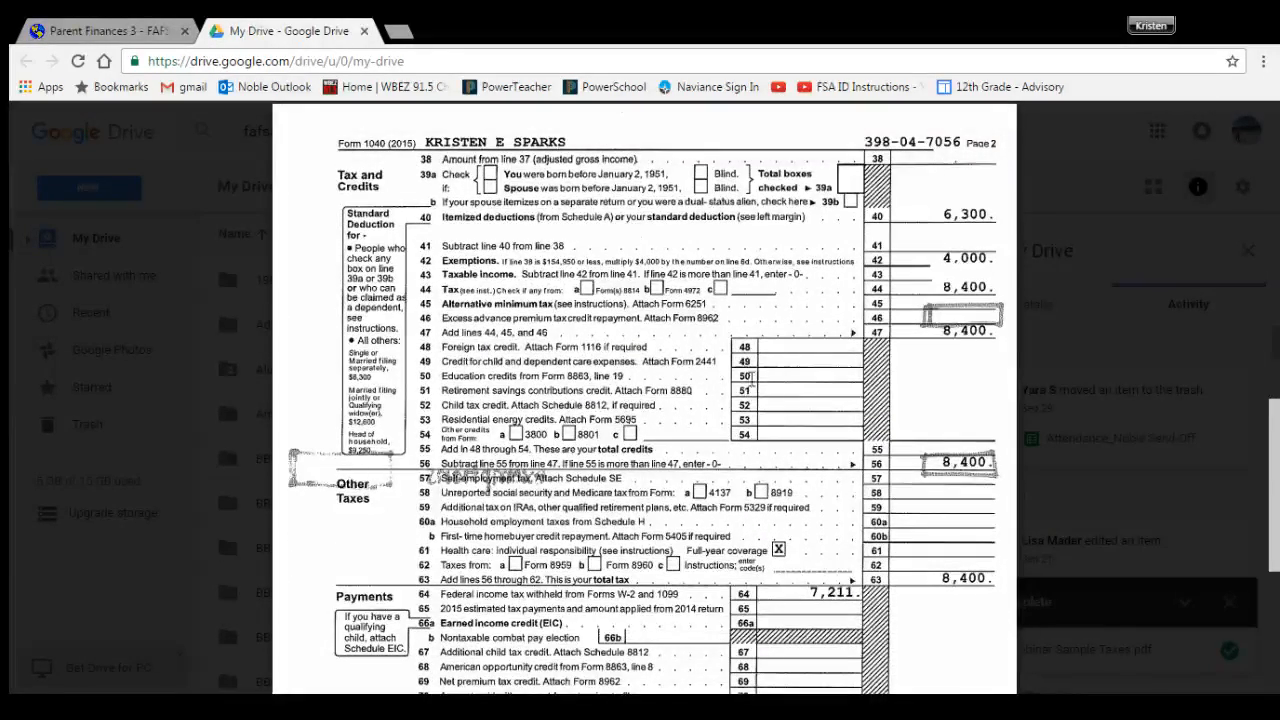
pyautogui.click(113, 28)
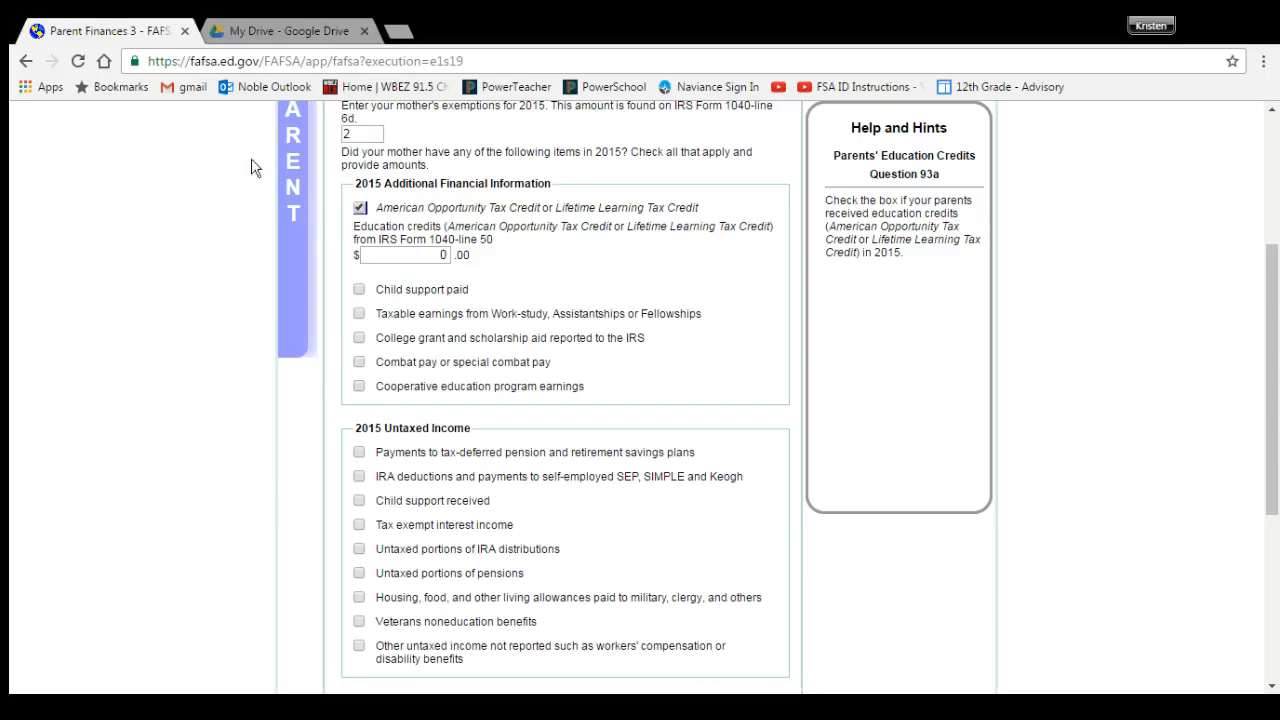
pyautogui.click(360, 209)
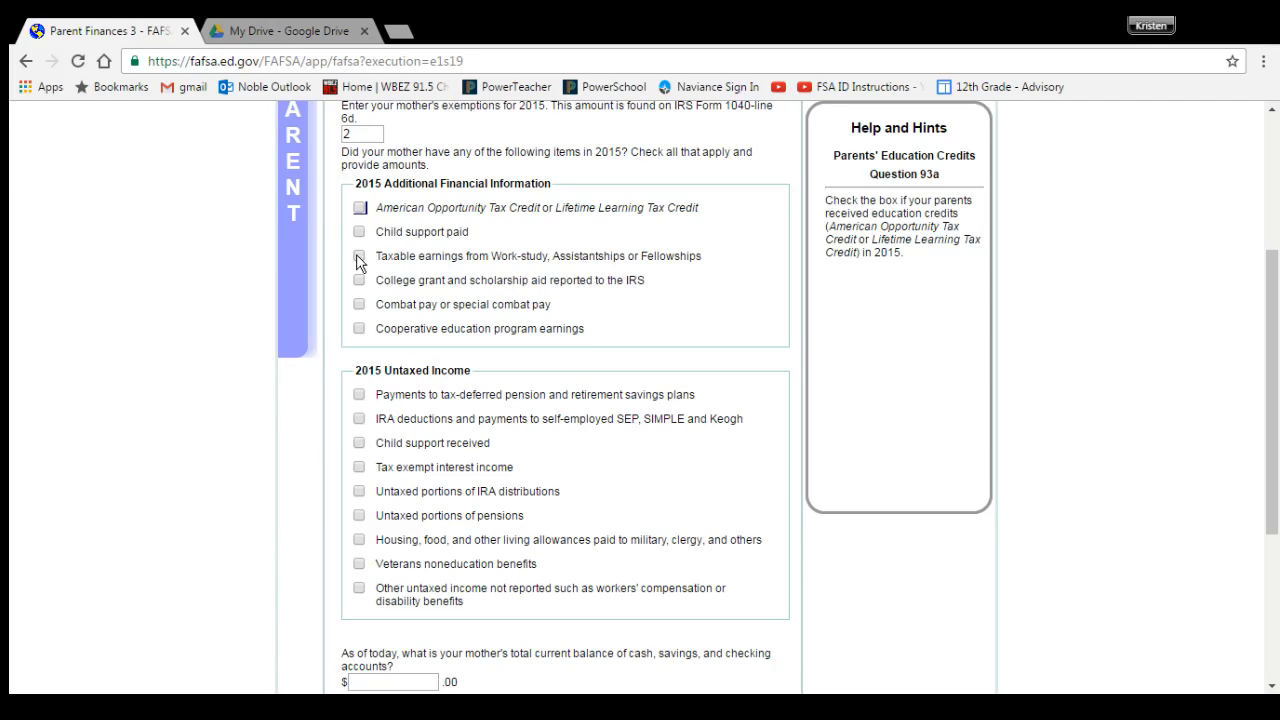
pyautogui.click(359, 419)
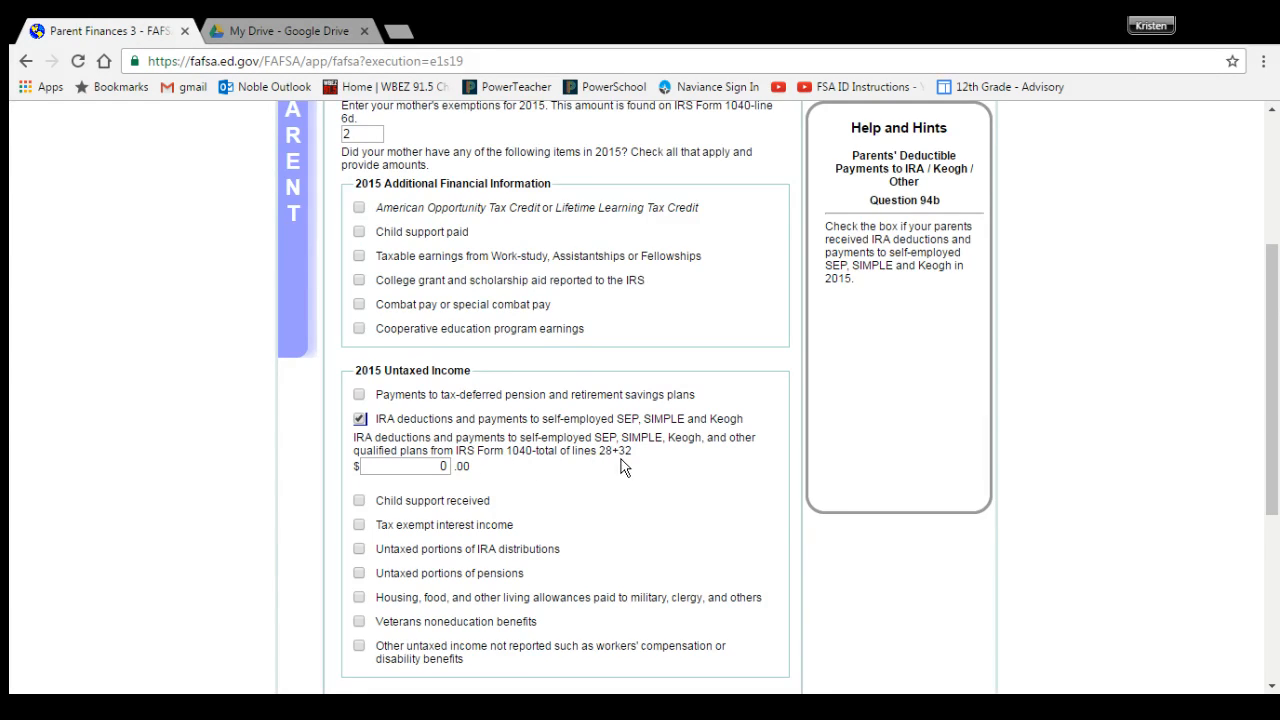
pyautogui.click(360, 420)
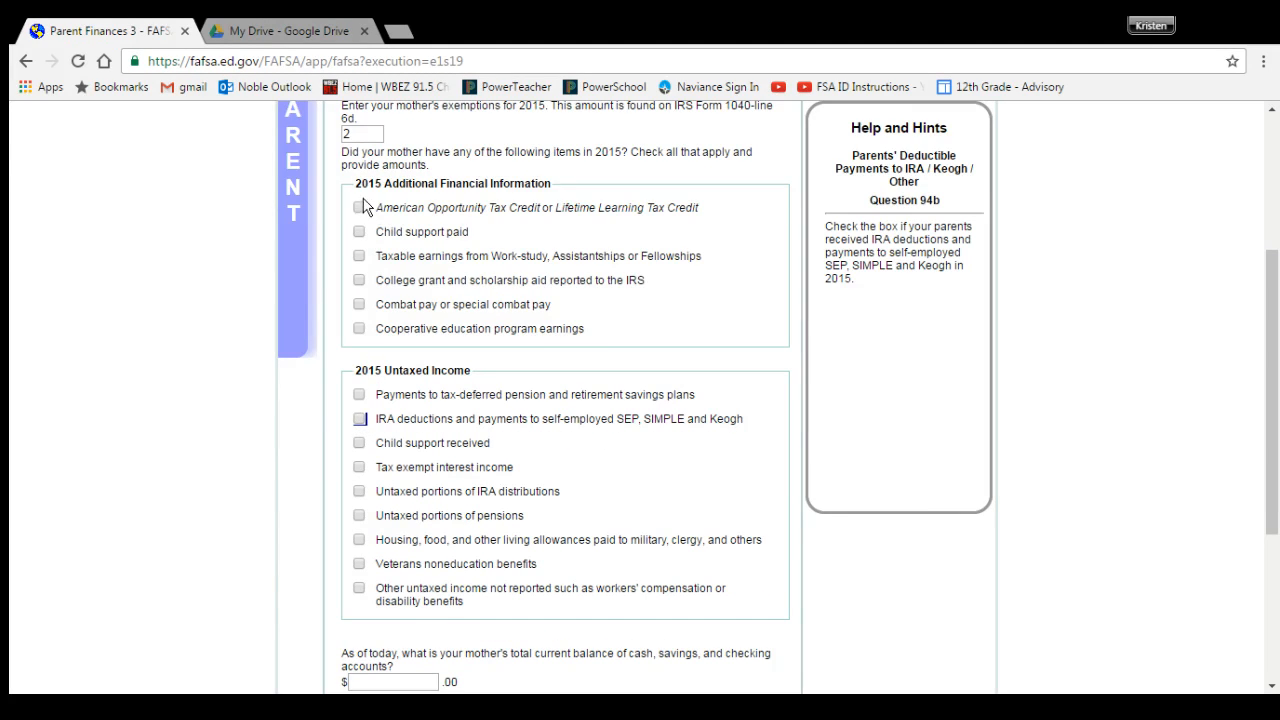
pyautogui.scroll(-1, 349, 564)
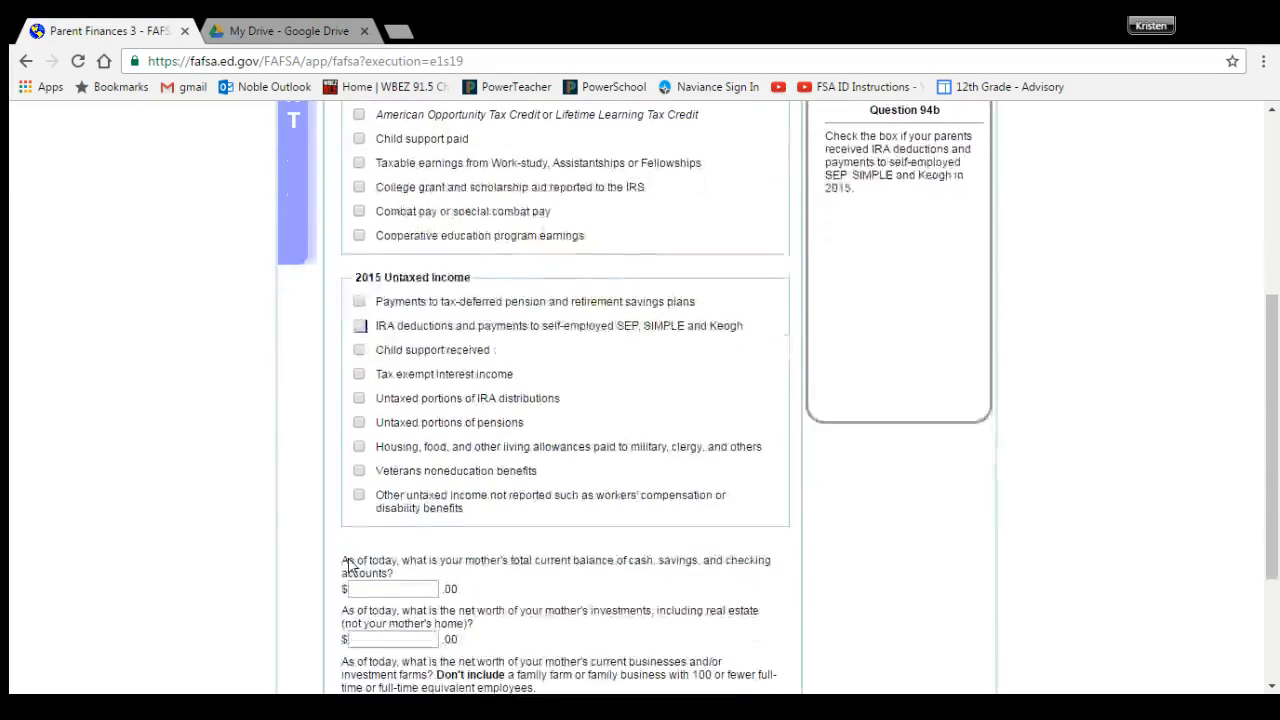
# Step: Enter 1,000 as the mother's current cash, savings and checking balance
pyautogui.scroll(-2, 349, 564)
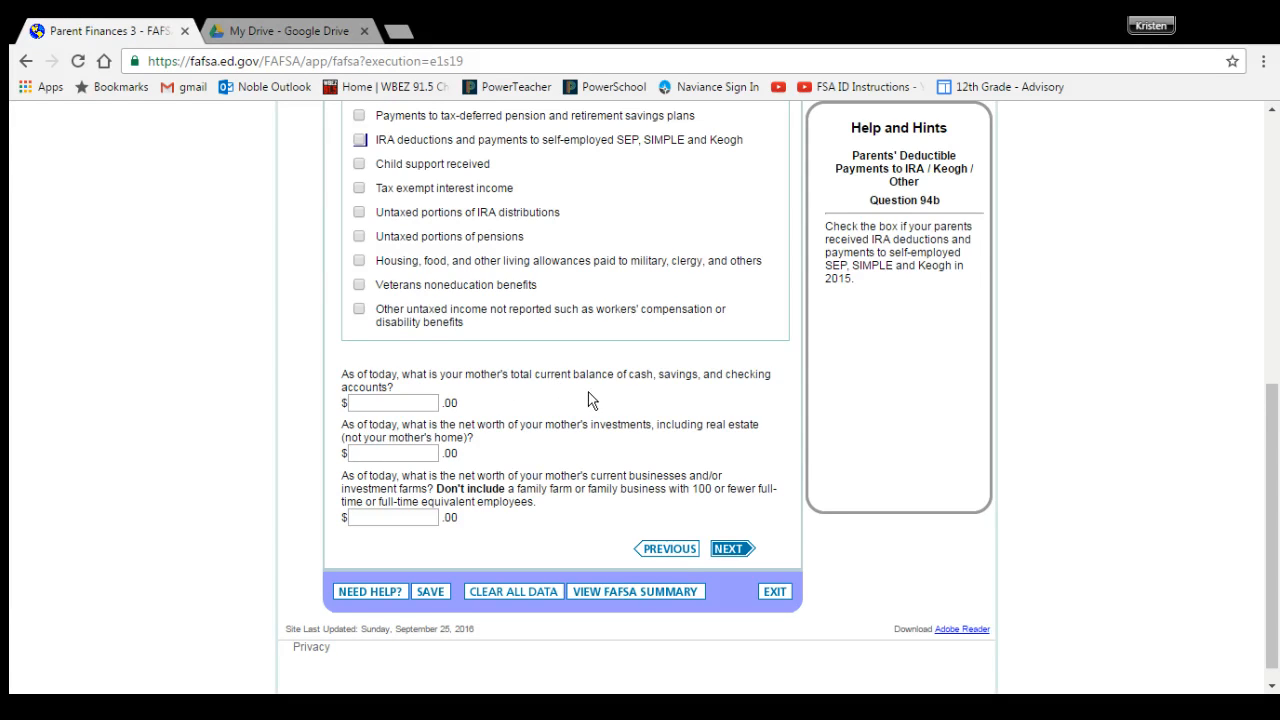
pyautogui.click(414, 405)
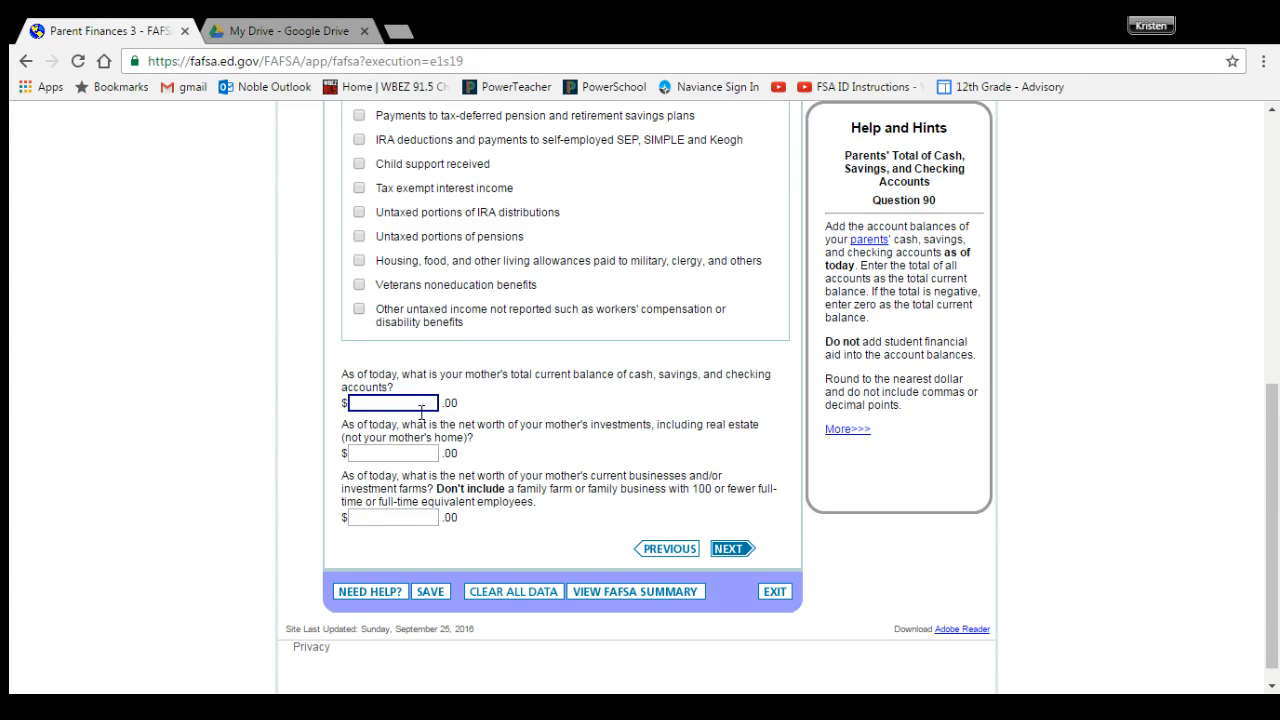
pyautogui.write('1')
pyautogui.click(403, 452)
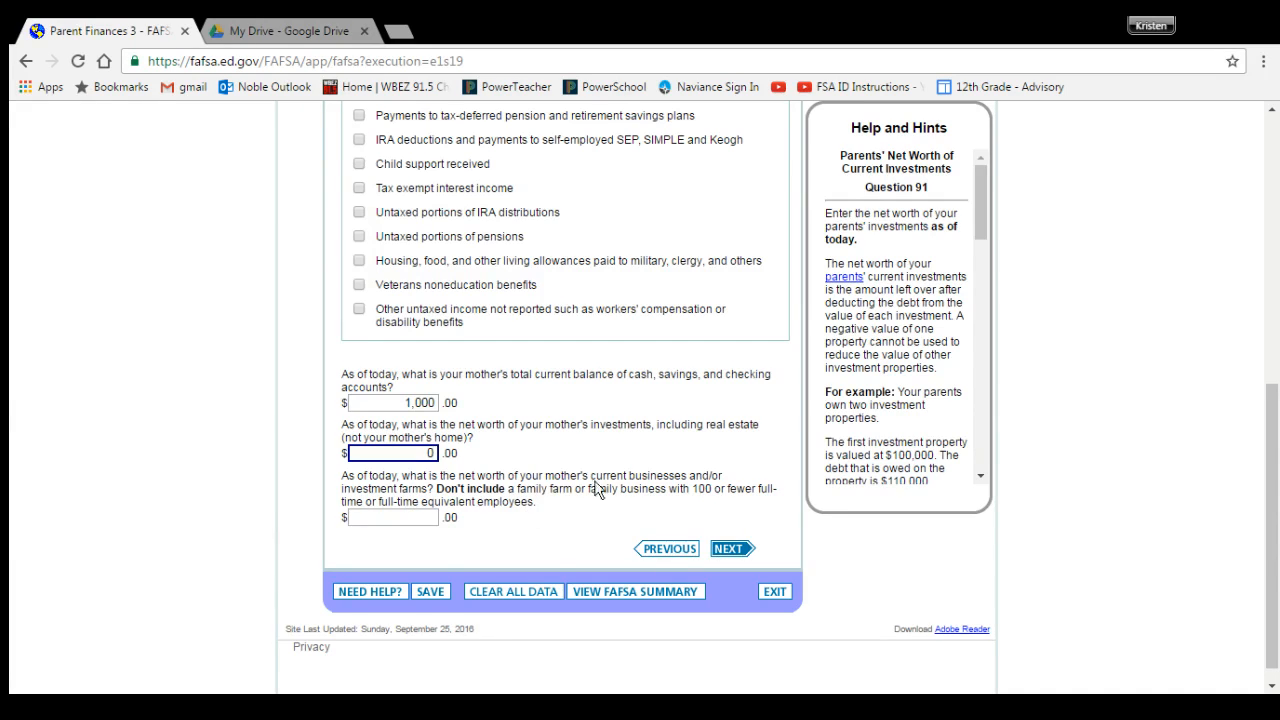
# Step: Enter 0 as the mother's business and investment-farm net worth and continue
pyautogui.click(412, 516)
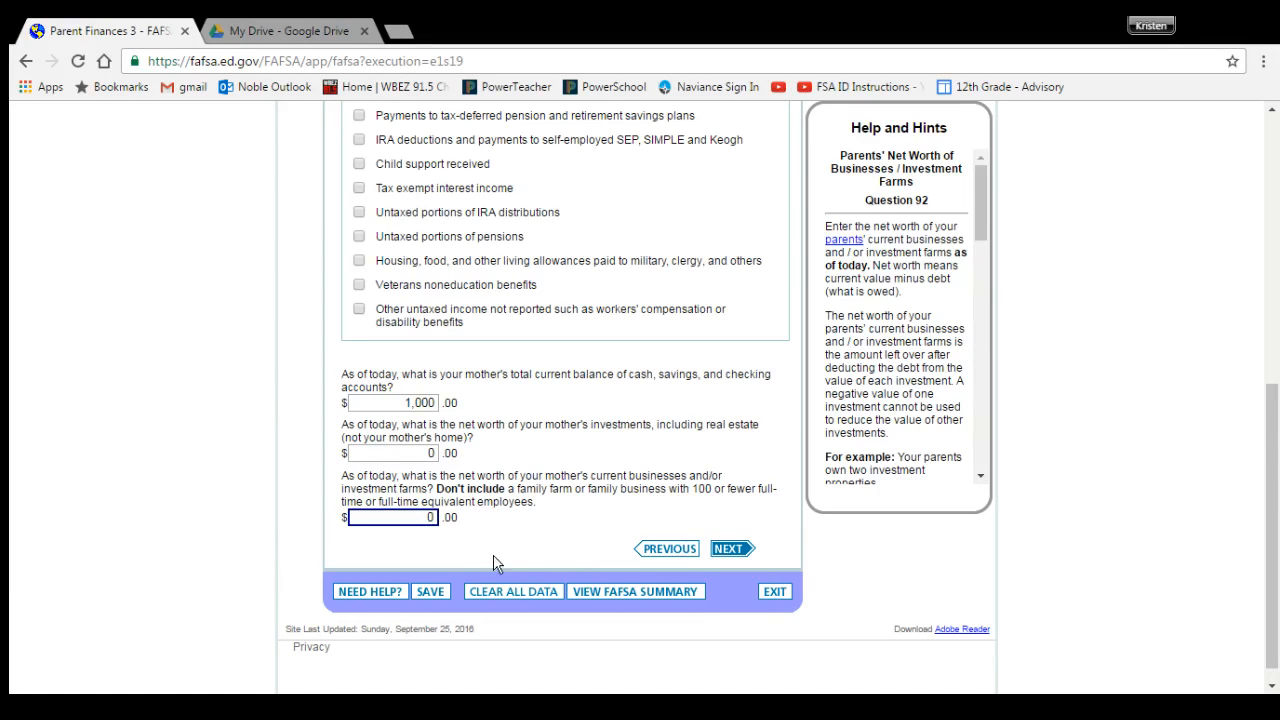
pyautogui.click(720, 558)
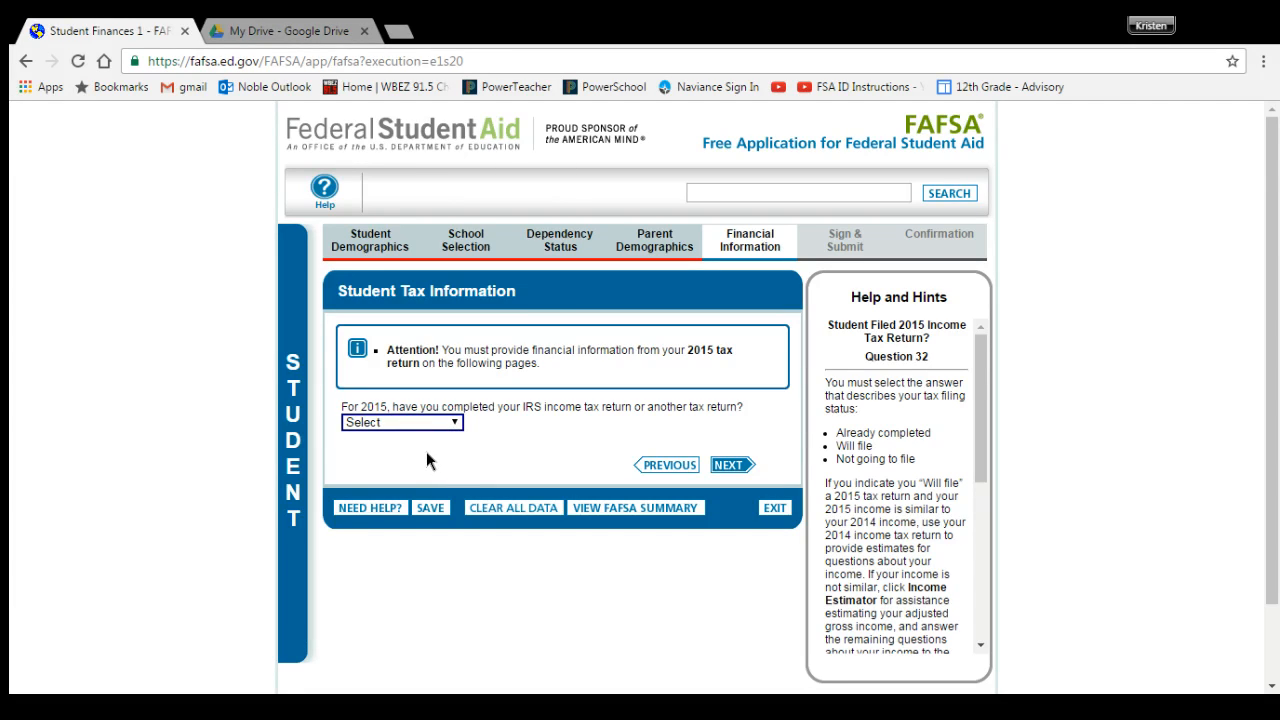
# Step: Mark the 2015 return already completed, filing Single, no amended or foreign return, then link to the IRS
pyautogui.click(450, 452)
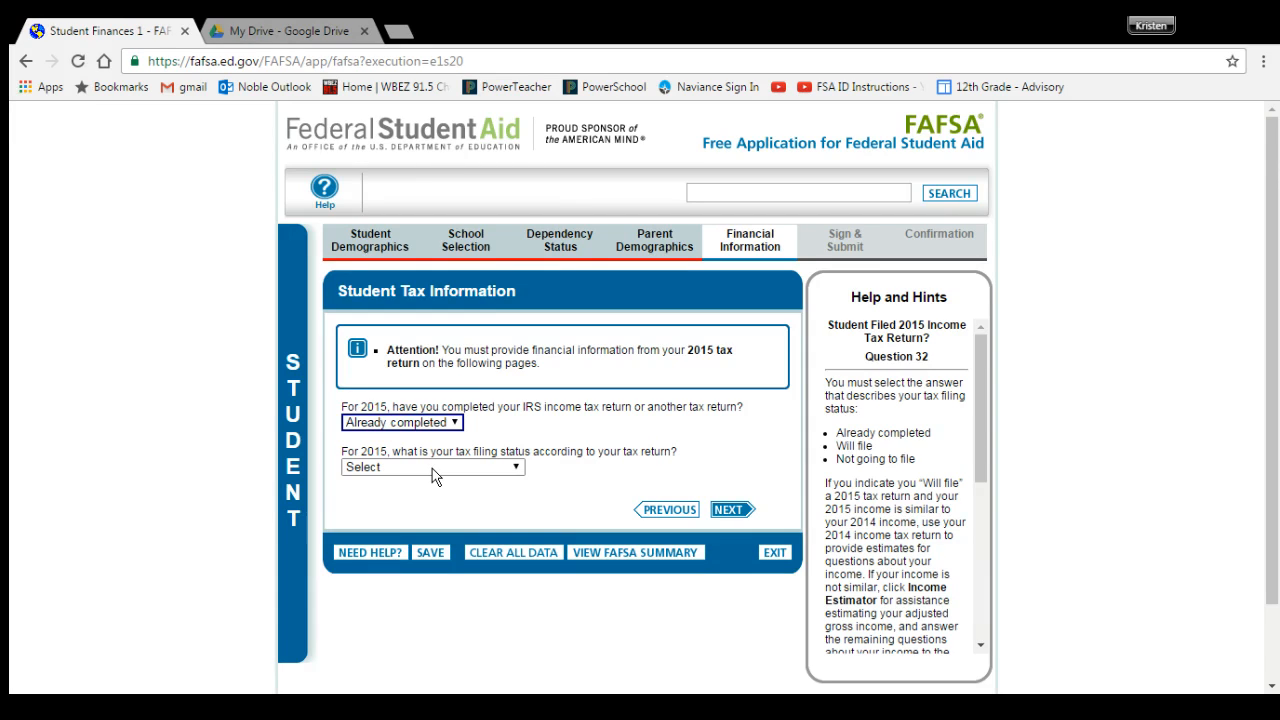
pyautogui.click(432, 469)
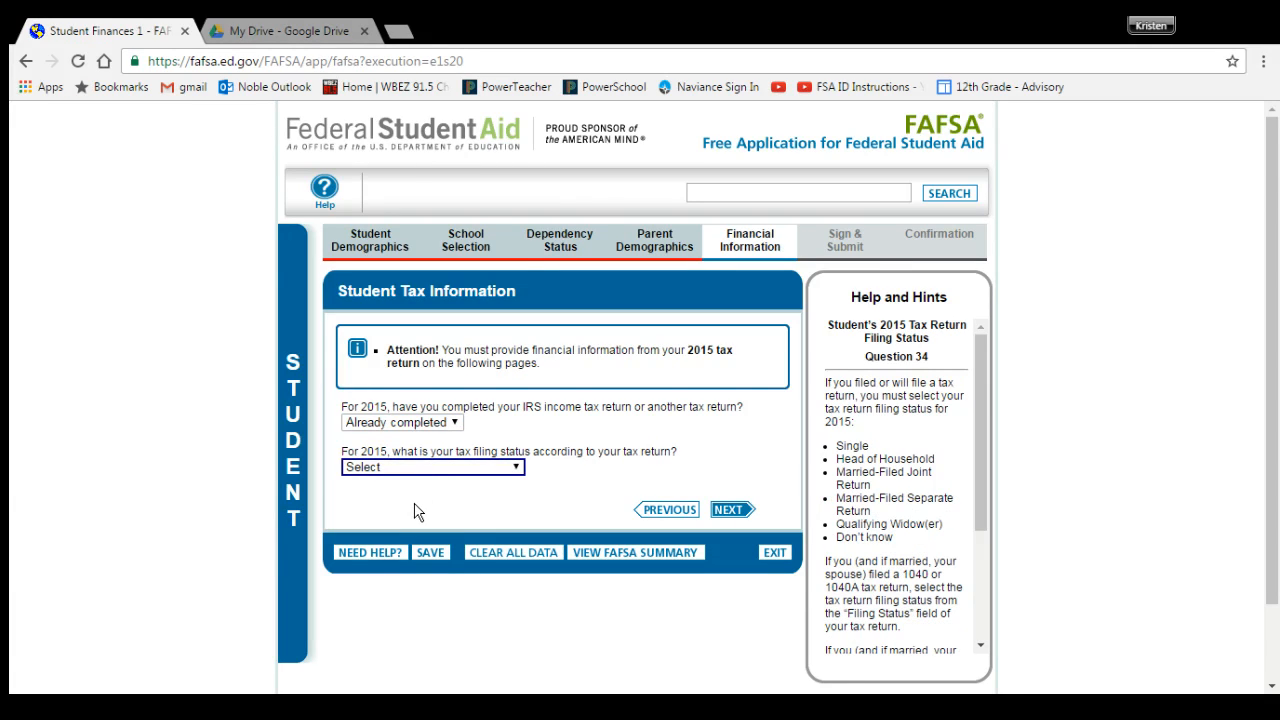
pyautogui.click(417, 503)
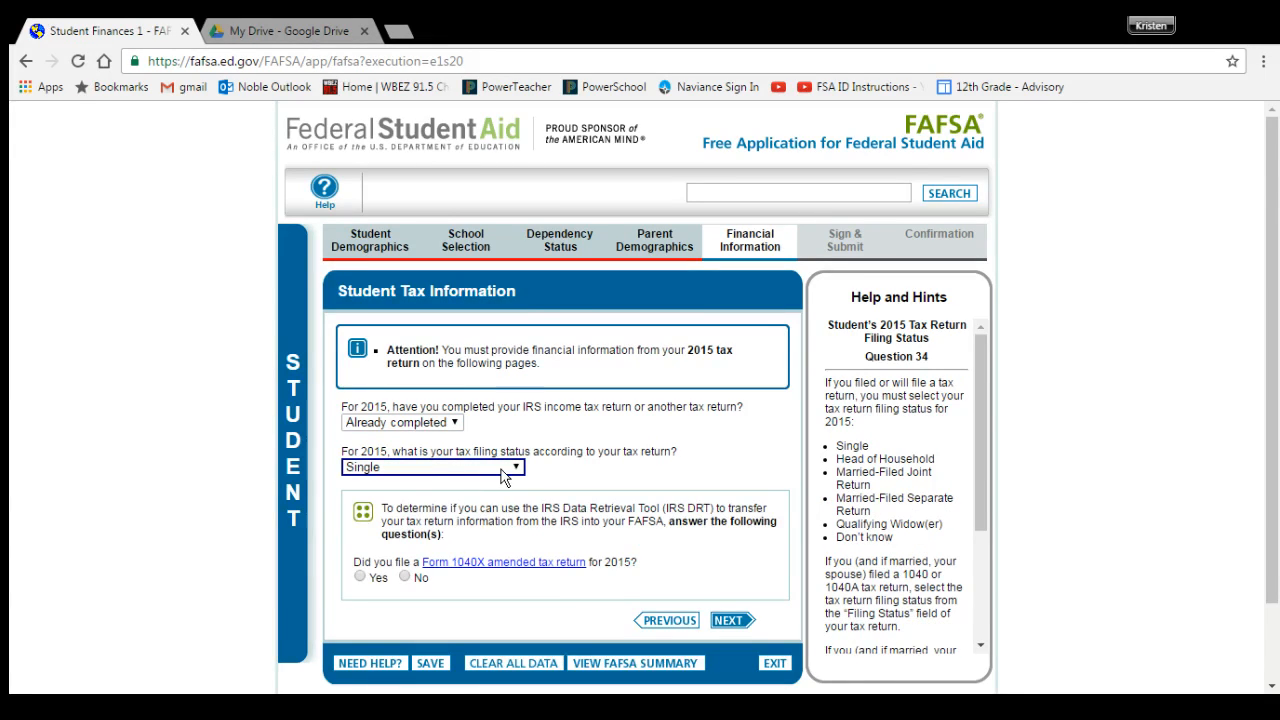
pyautogui.scroll(-1, 504, 471)
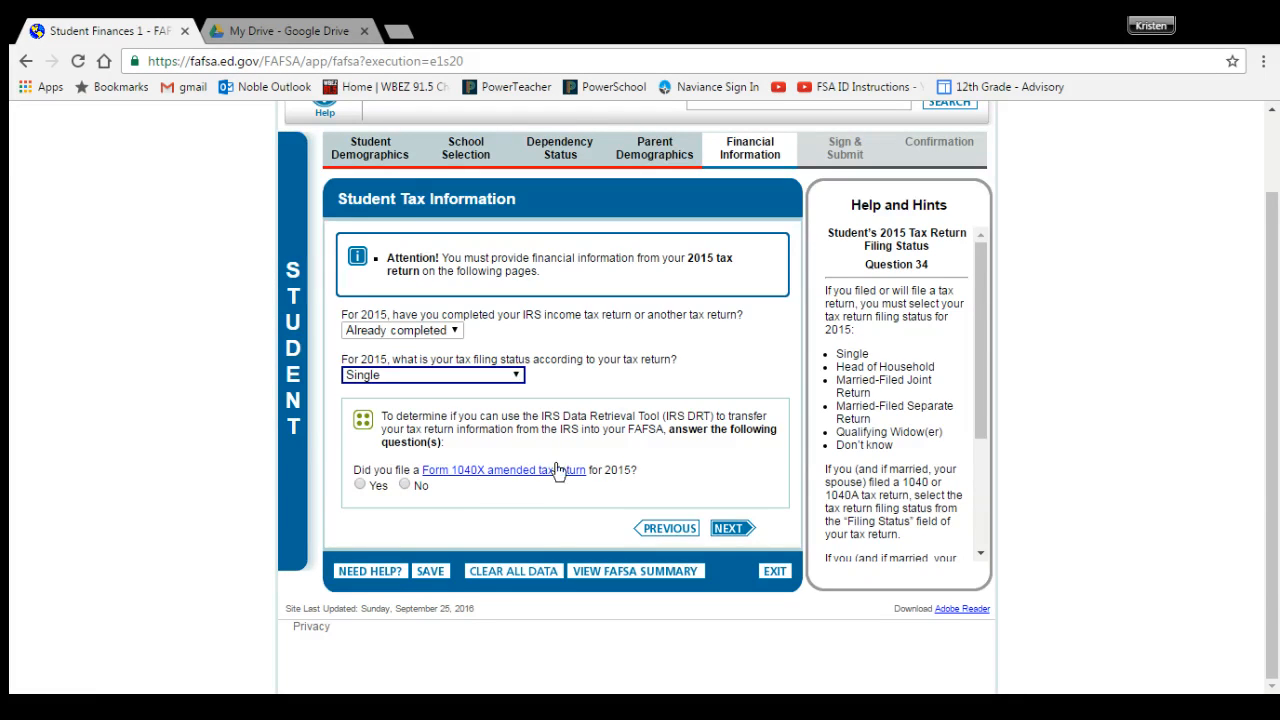
pyautogui.click(404, 484)
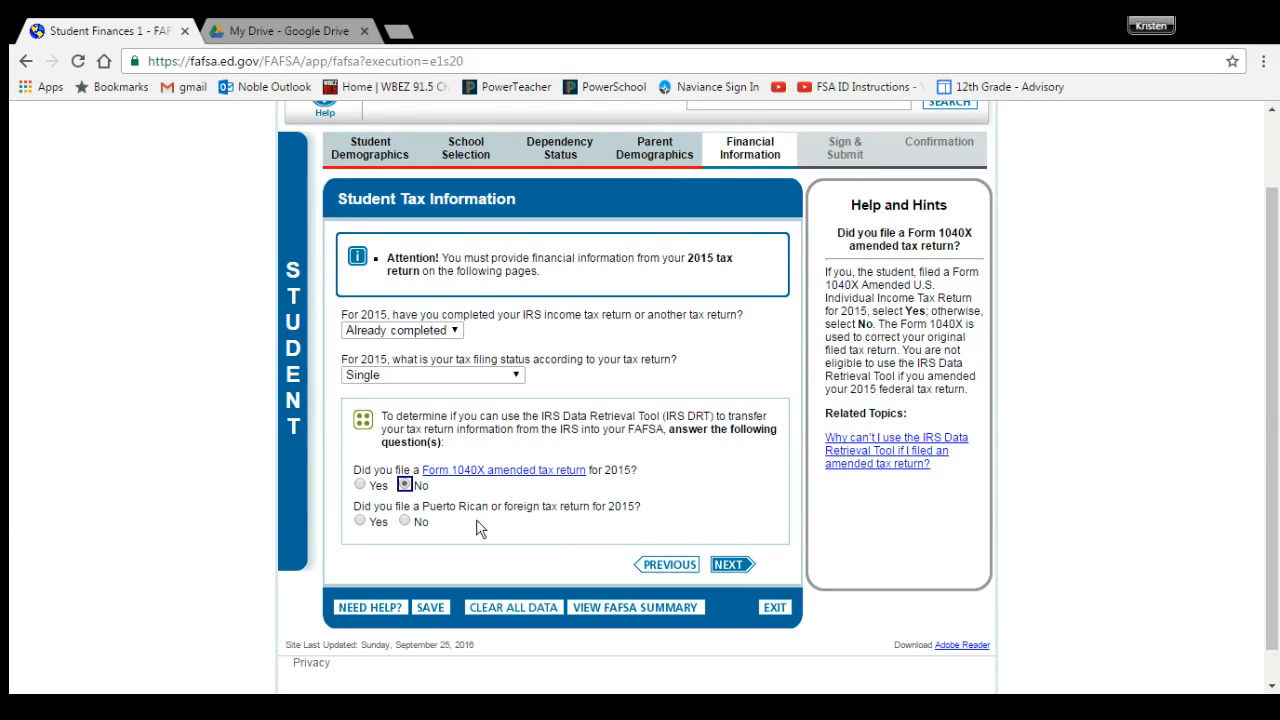
pyautogui.click(404, 521)
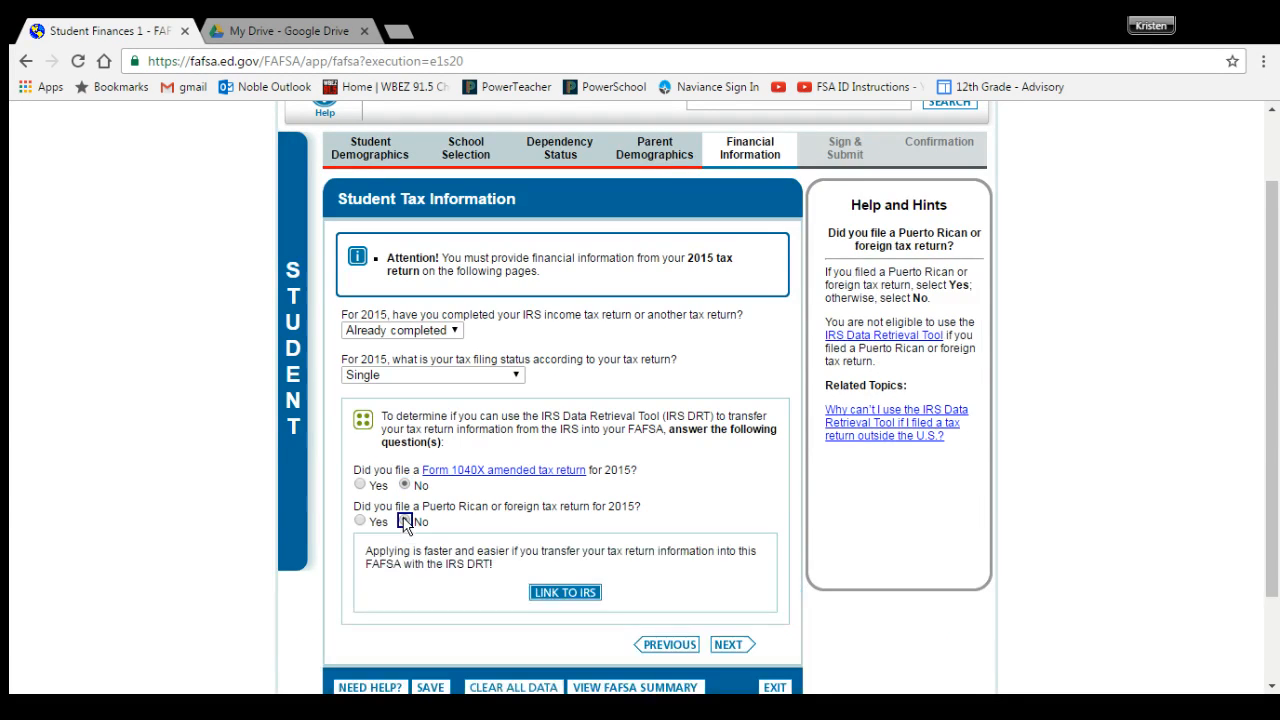
pyautogui.click(570, 596)
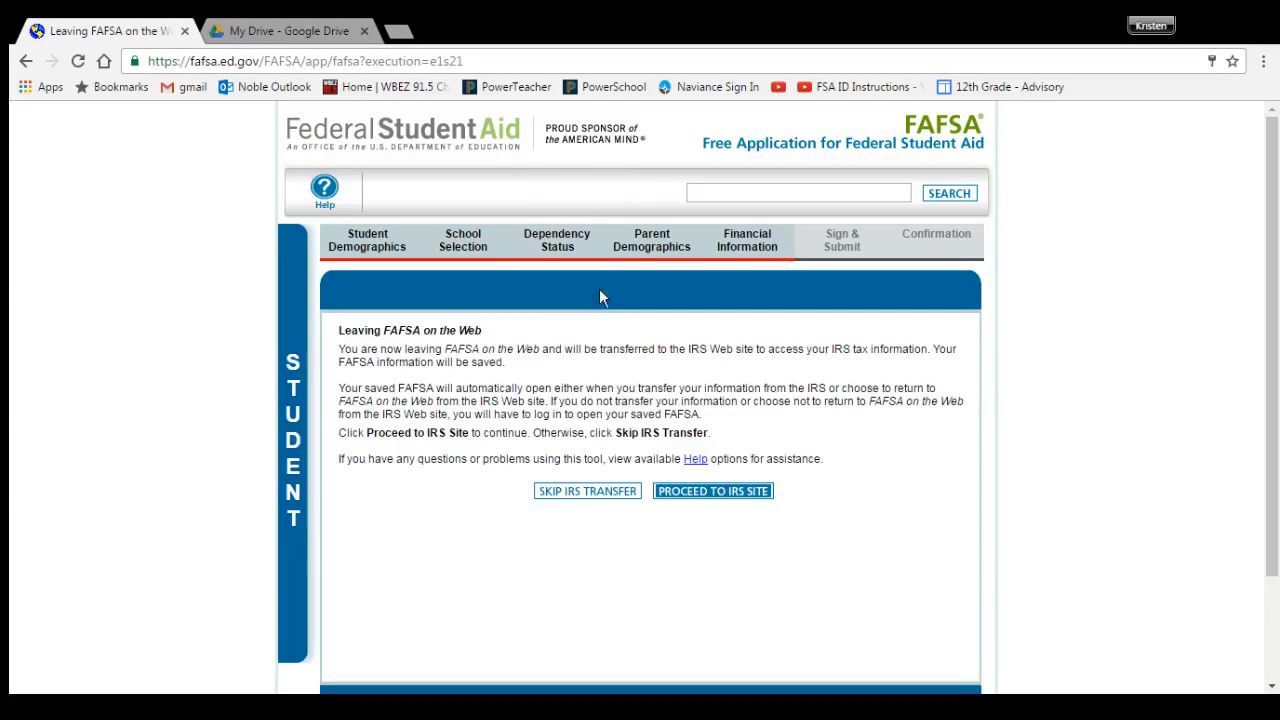
# Step: Proceed to the IRS site's Get My Federal Income Tax Information form
pyautogui.click(681, 497)
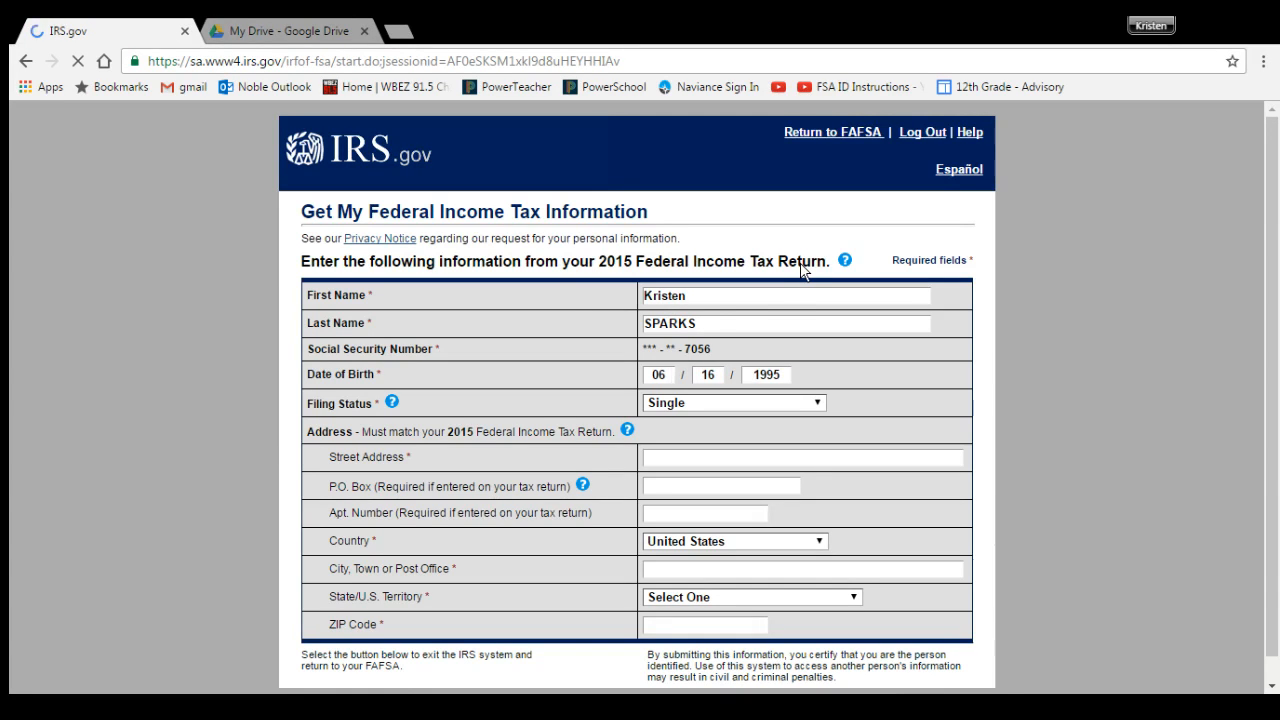
pyautogui.scroll(-1, 717, 306)
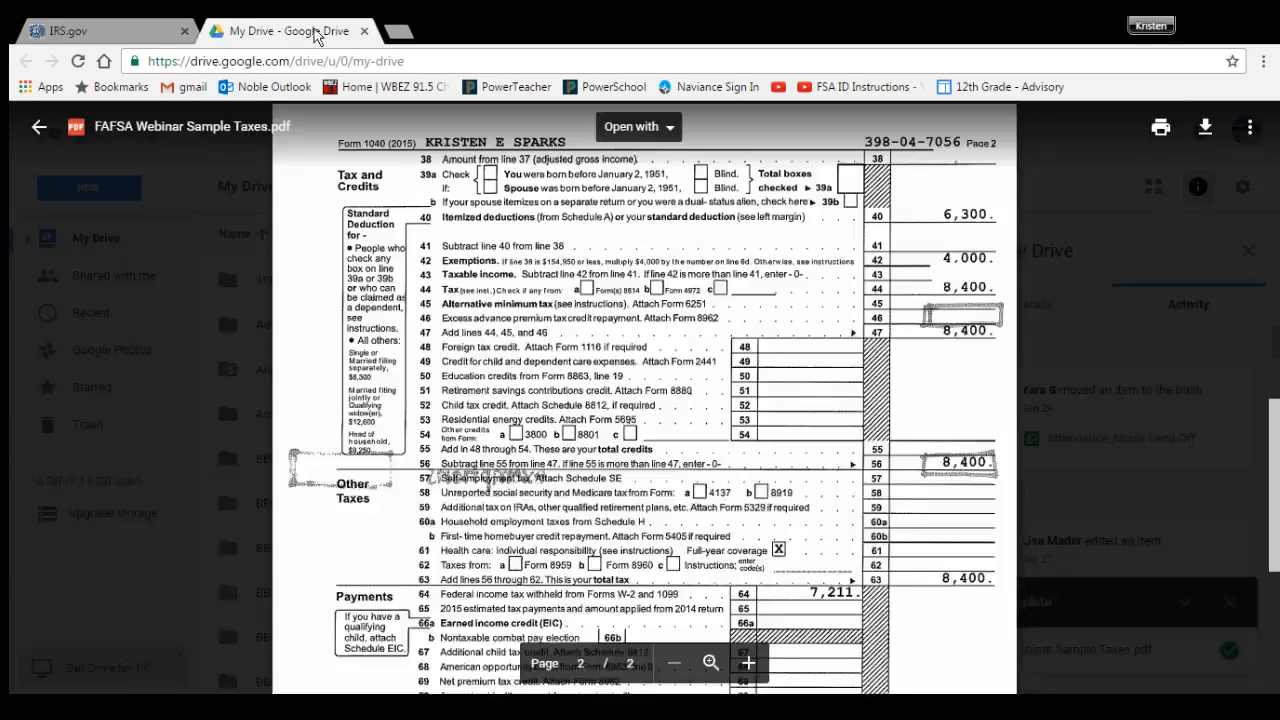
pyautogui.click(300, 31)
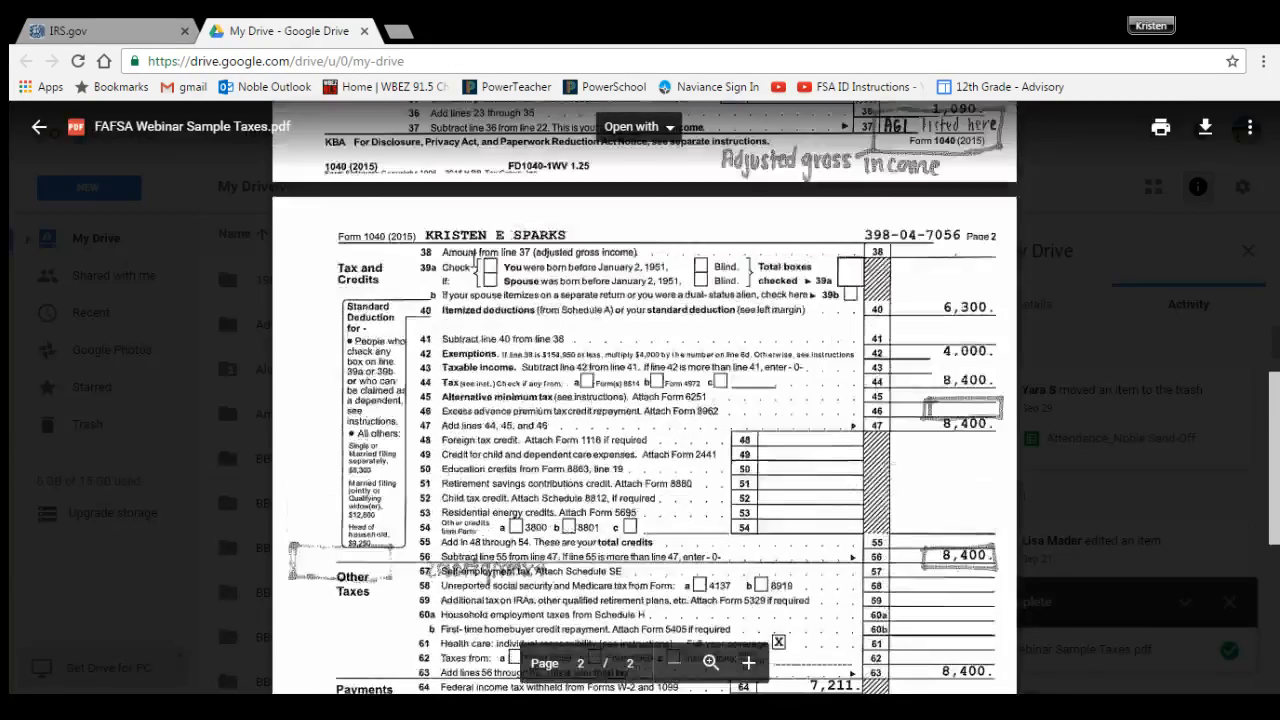
pyautogui.scroll(10, 475, 256)
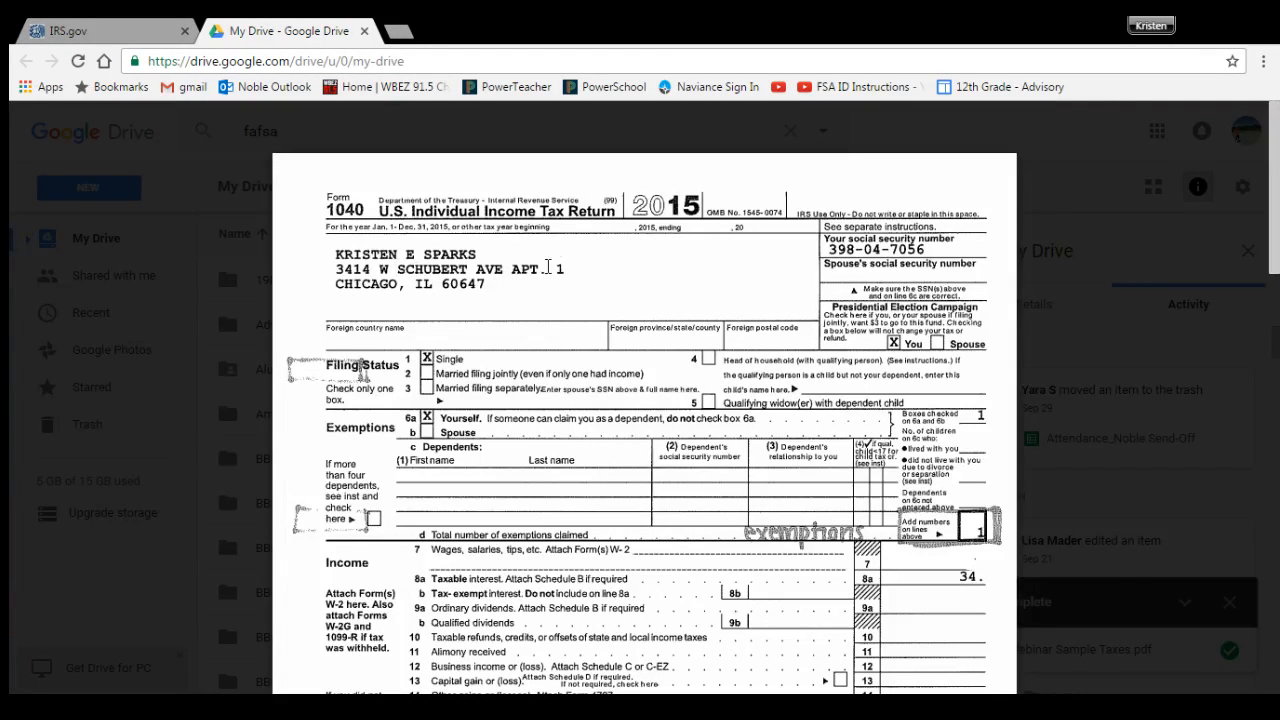
pyautogui.click(117, 30)
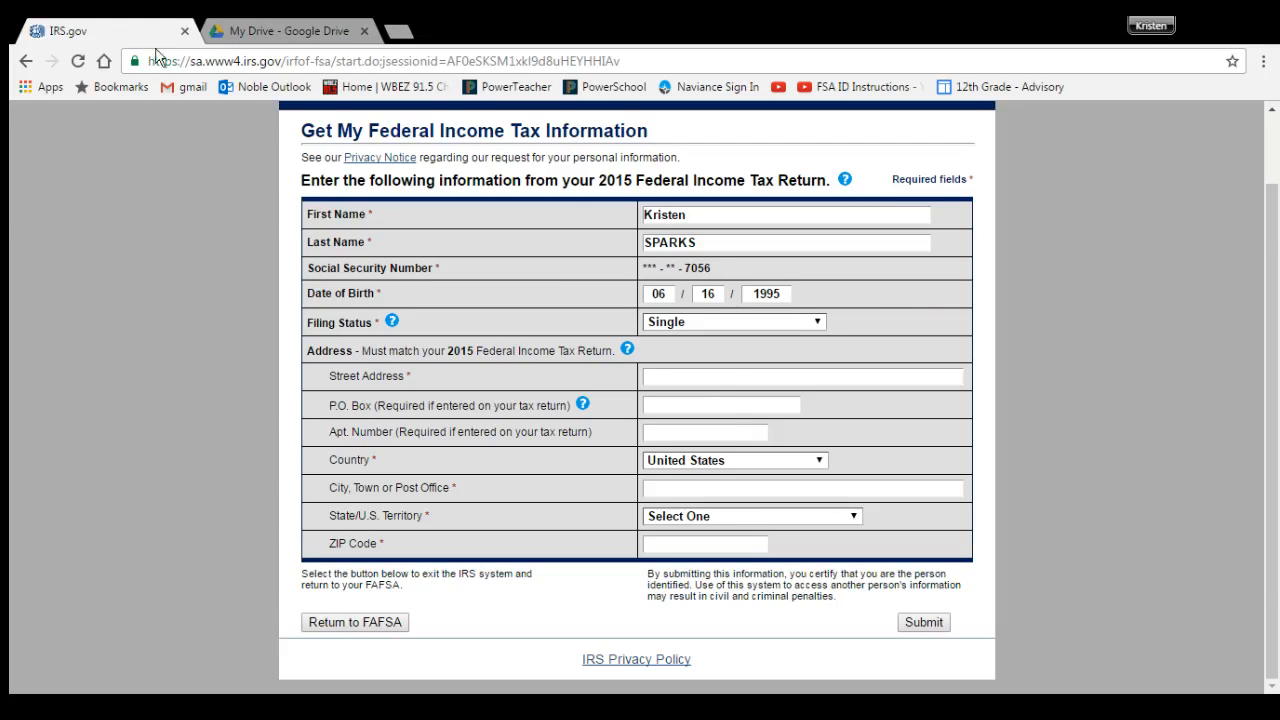
# Step: Enter the tax return's street address, apartment number, city, state and ZIP code, then submit
pyautogui.click(716, 376)
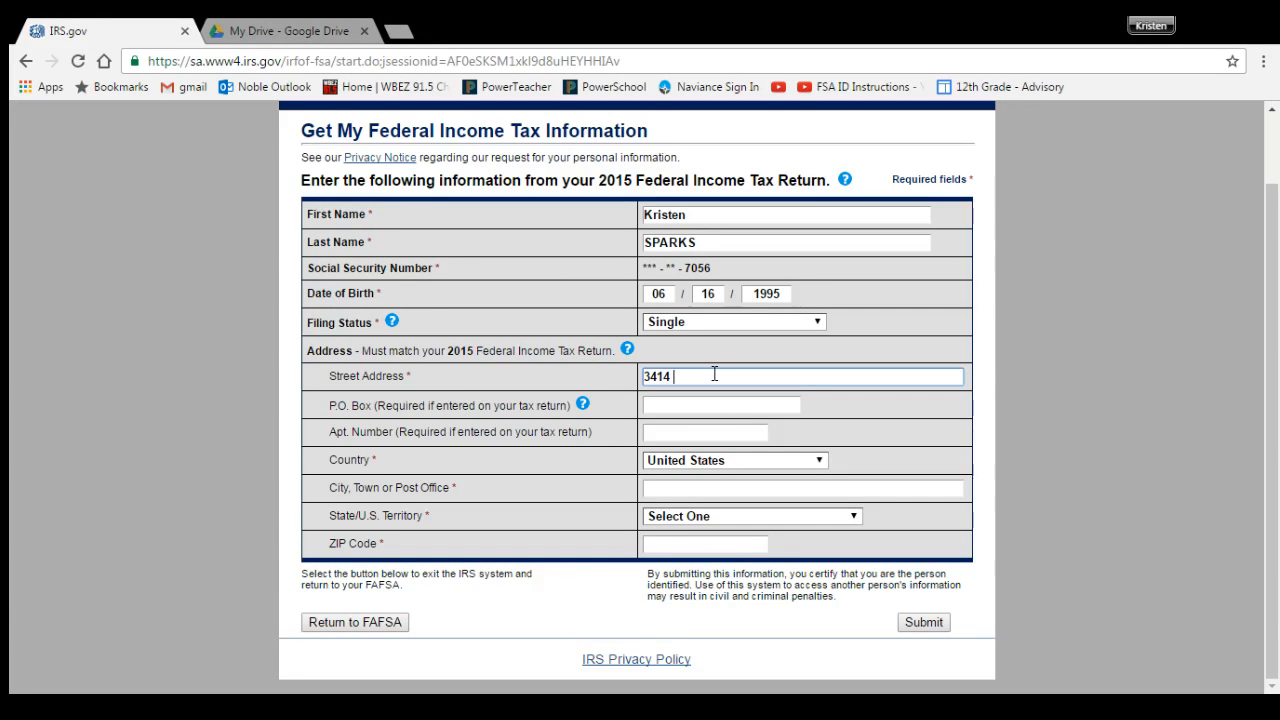
pyautogui.click(703, 431)
pyautogui.write('1')
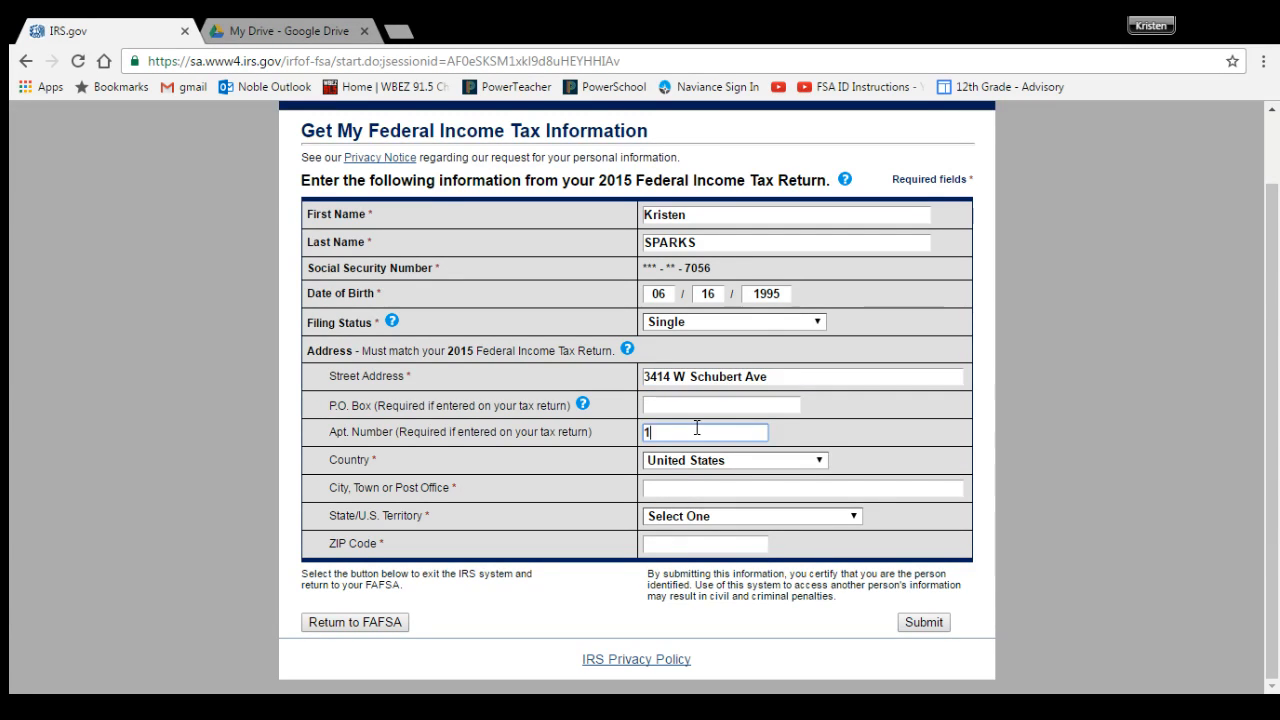
pyautogui.click(676, 489)
pyautogui.write('Chicago')
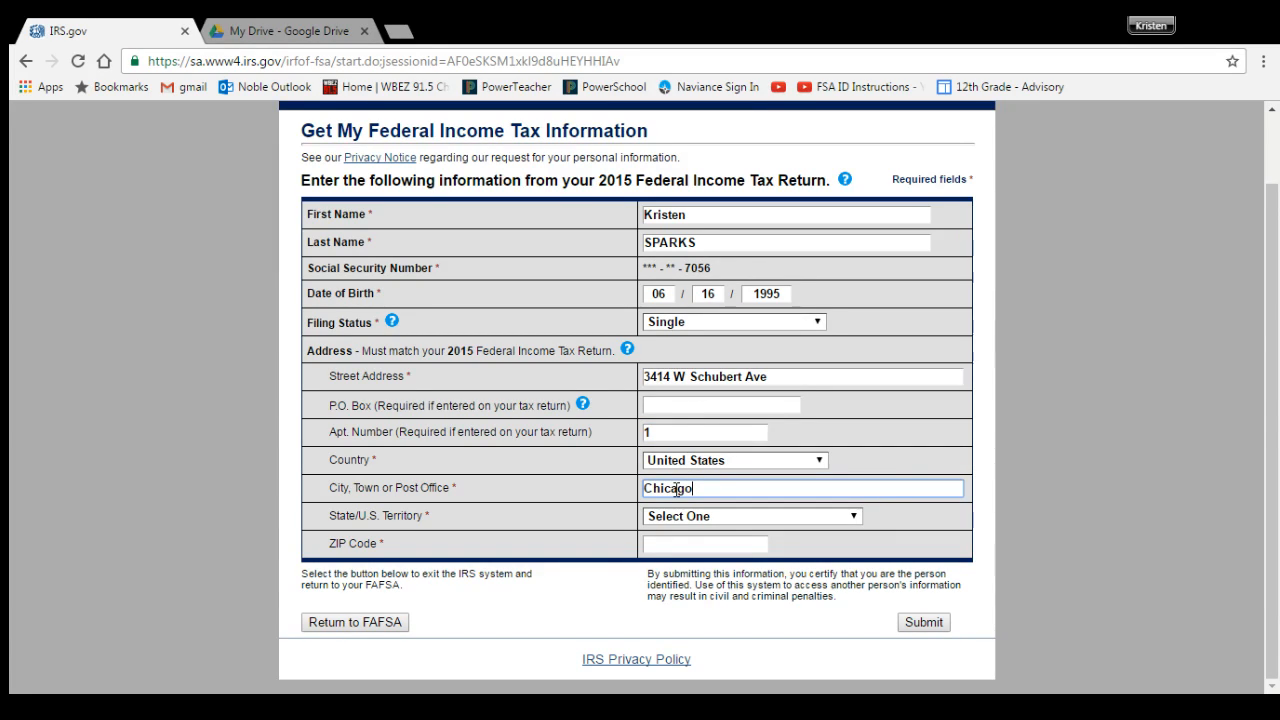
pyautogui.press('Tab')
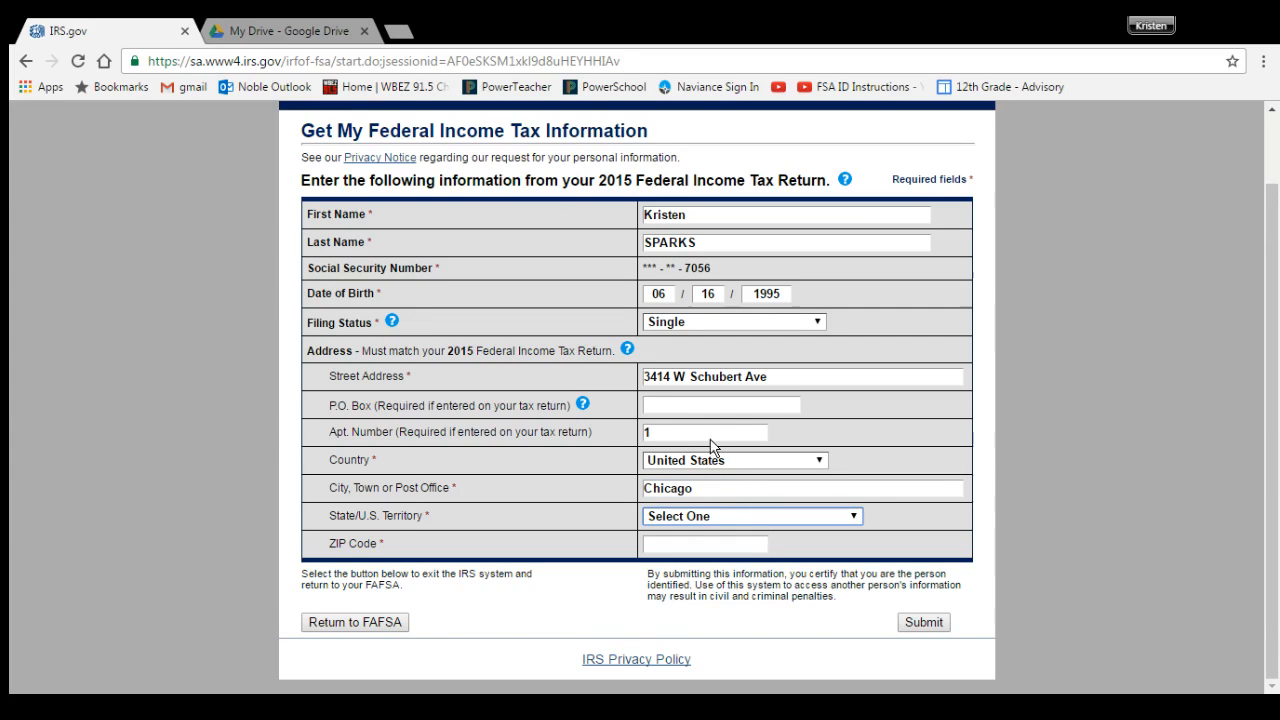
pyautogui.write('il')
pyautogui.click(679, 544)
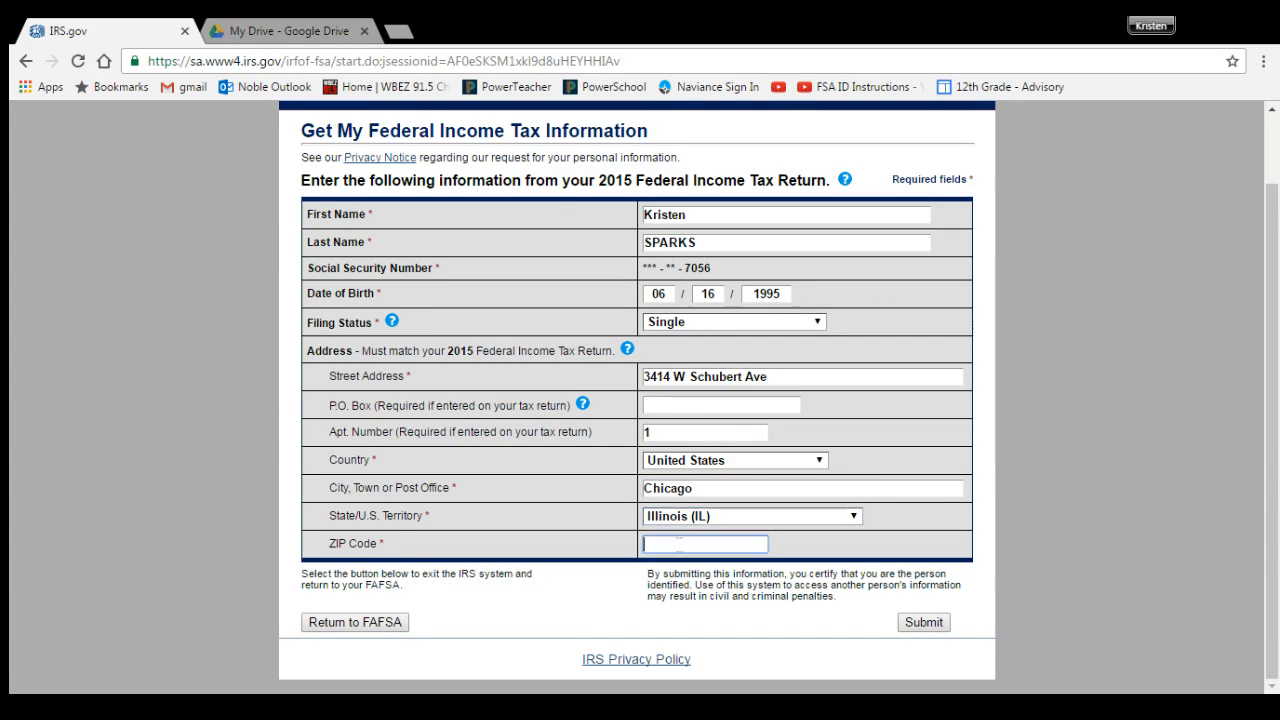
pyautogui.write('60647')
pyautogui.click(911, 624)
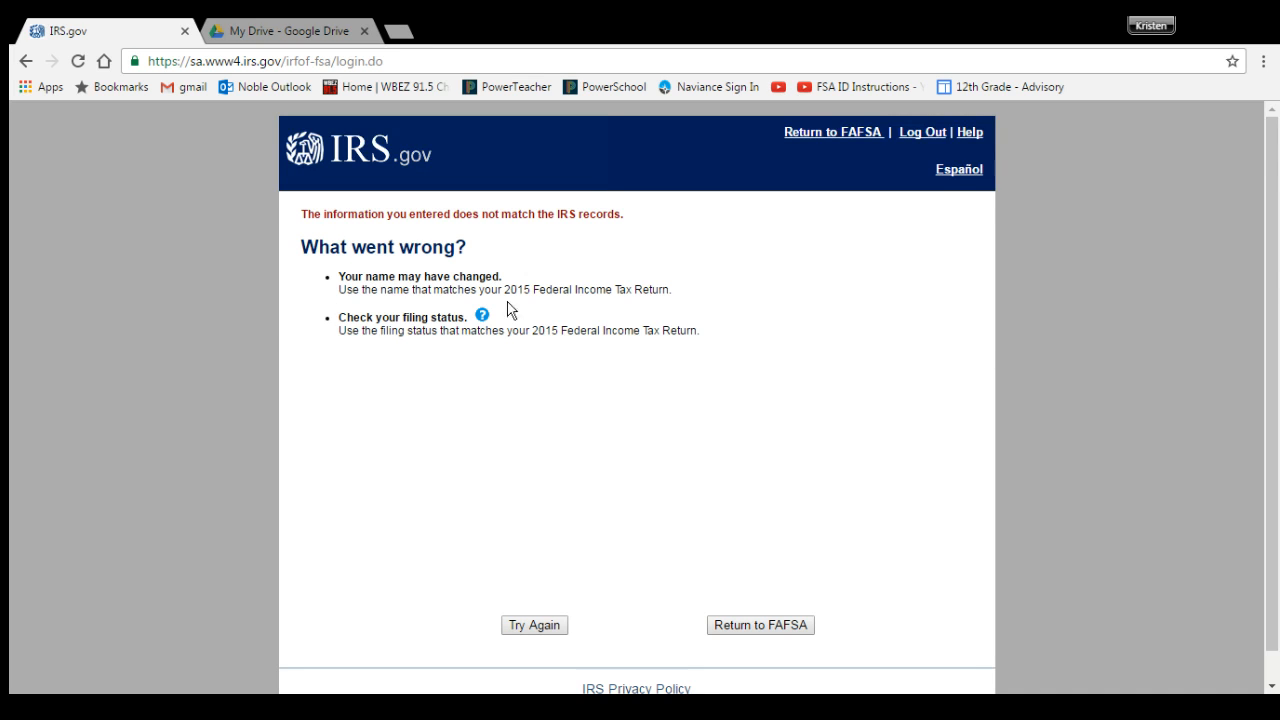
# Step: Retry the IRS form with the birth year corrected and resubmit it
pyautogui.click(523, 628)
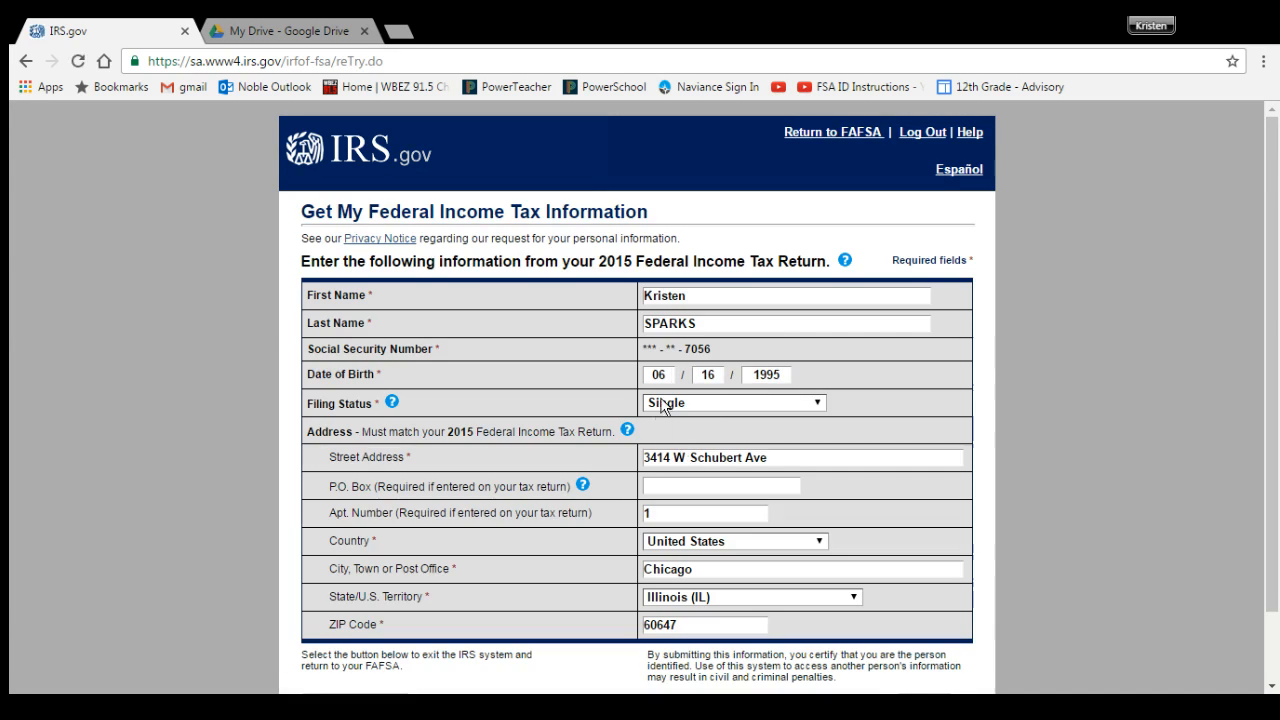
pyautogui.click(774, 376)
pyautogui.press('BackSpace')
pyautogui.write('8')
pyautogui.scroll(-2, 495, 418)
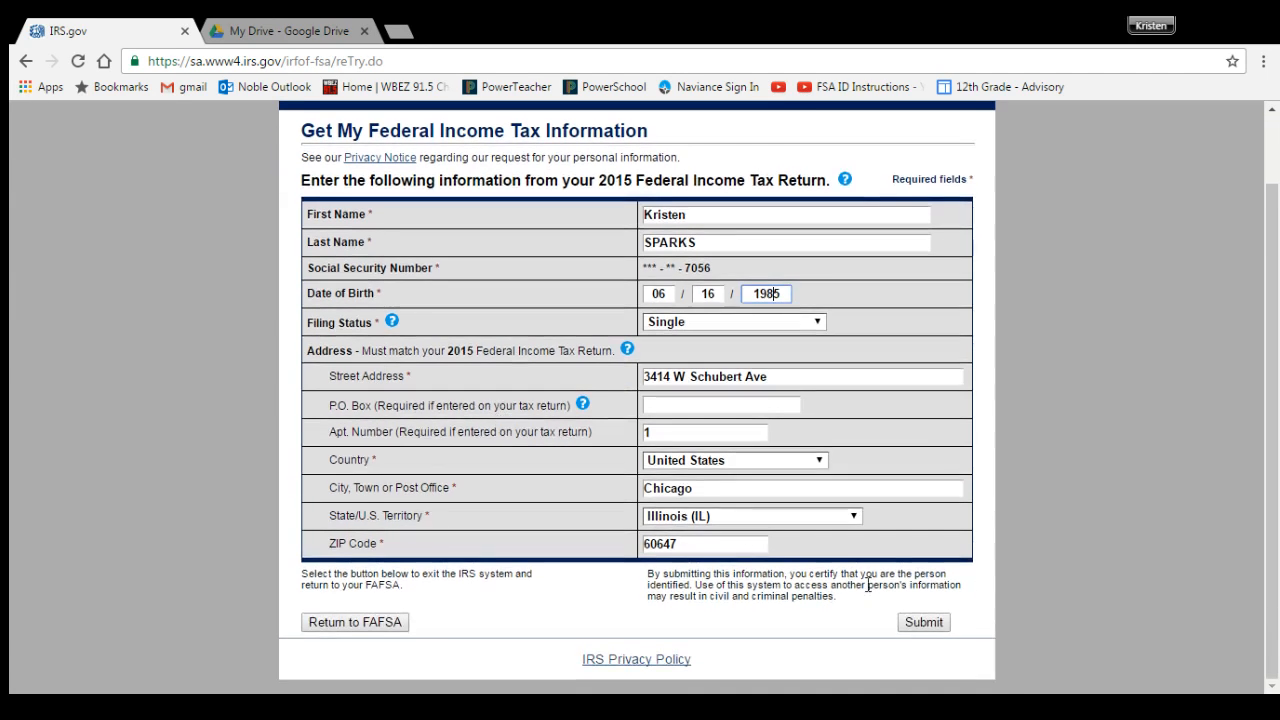
pyautogui.click(923, 622)
# Step: Transfer the retrieved 2015 tax information into the FAFSA
pyautogui.scroll(-3, 566, 240)
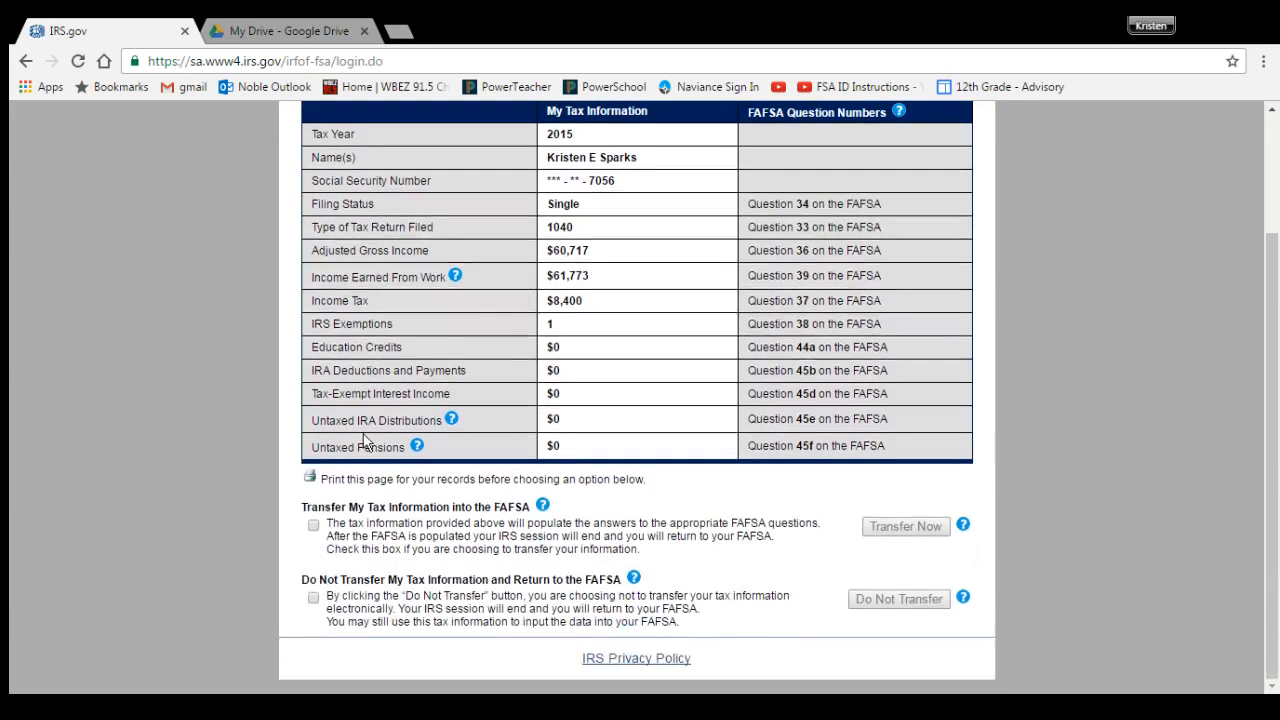
pyautogui.click(313, 526)
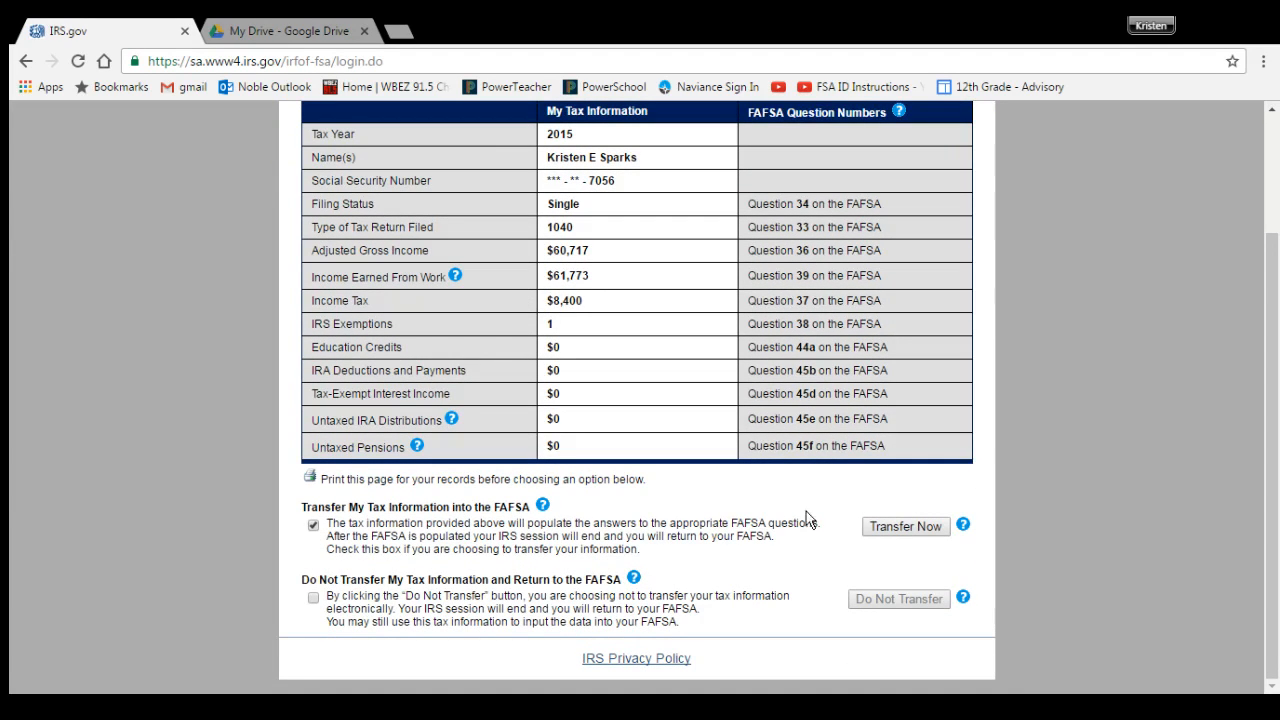
pyautogui.click(876, 528)
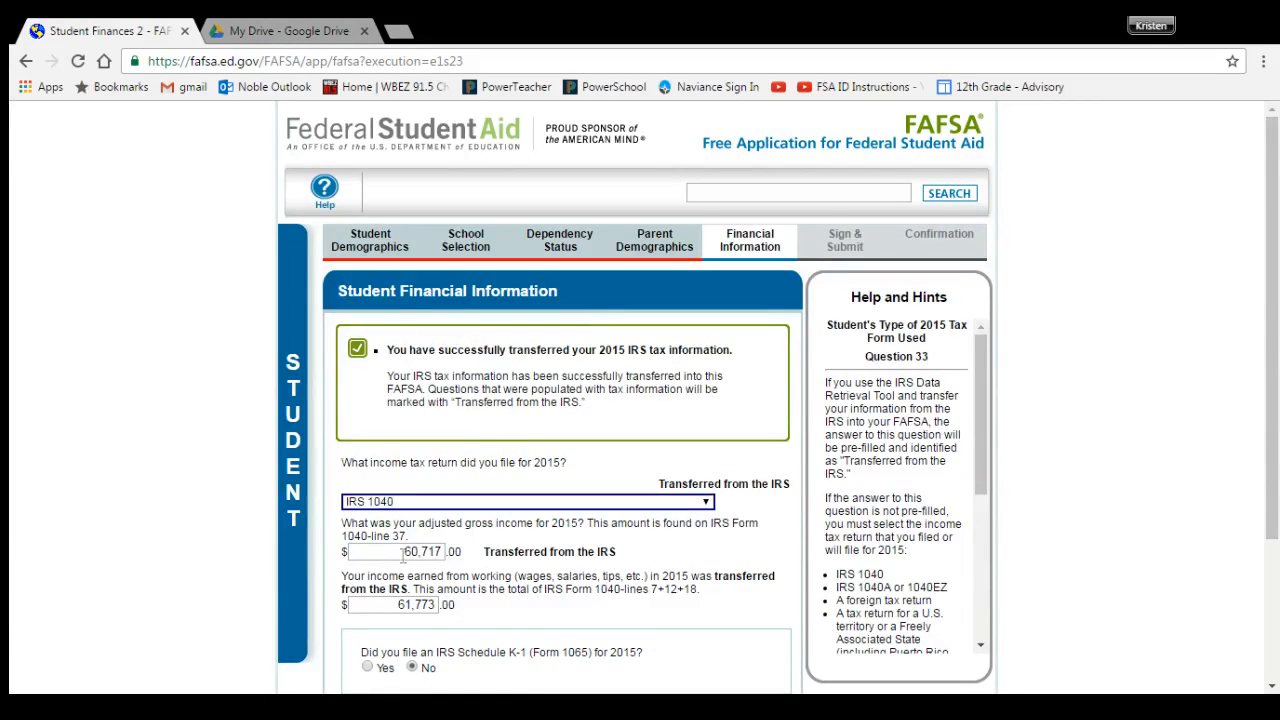
# Step: Clear the transferred adjusted gross income and income-from-work amounts
pyautogui.click(406, 552)
pyautogui.write('0')
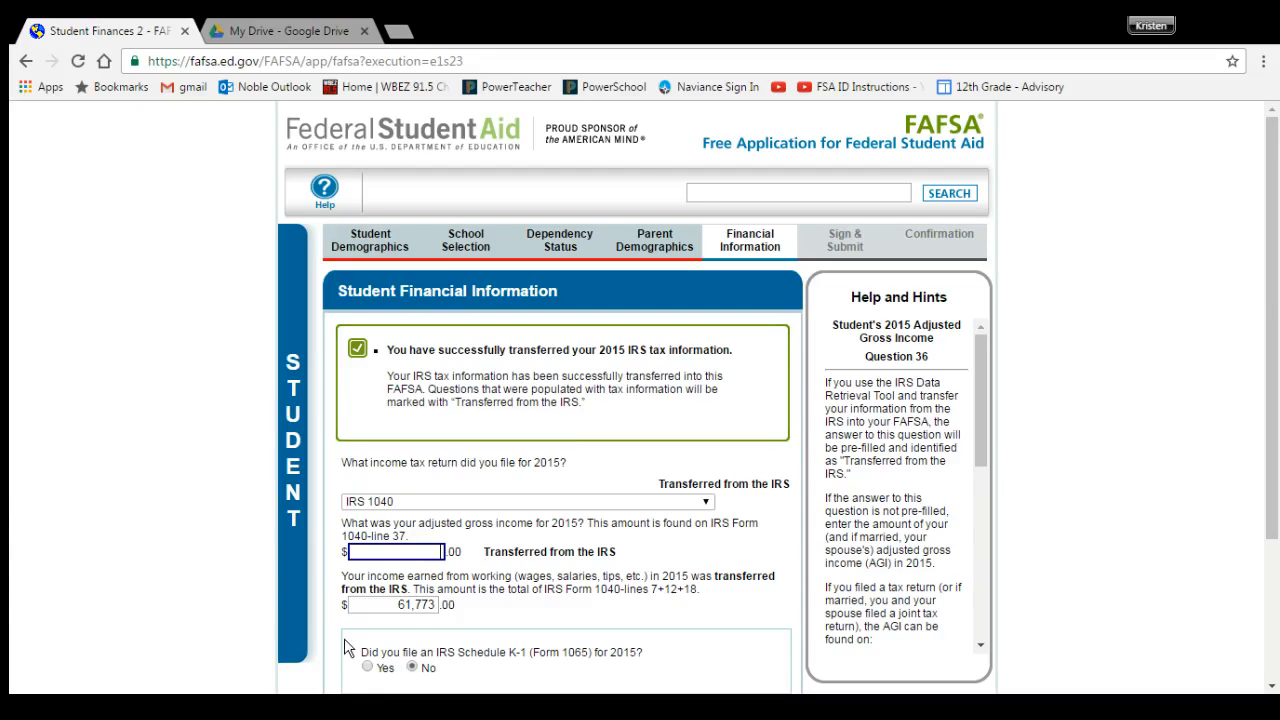
pyautogui.click(402, 604)
pyautogui.press('BackSpace')
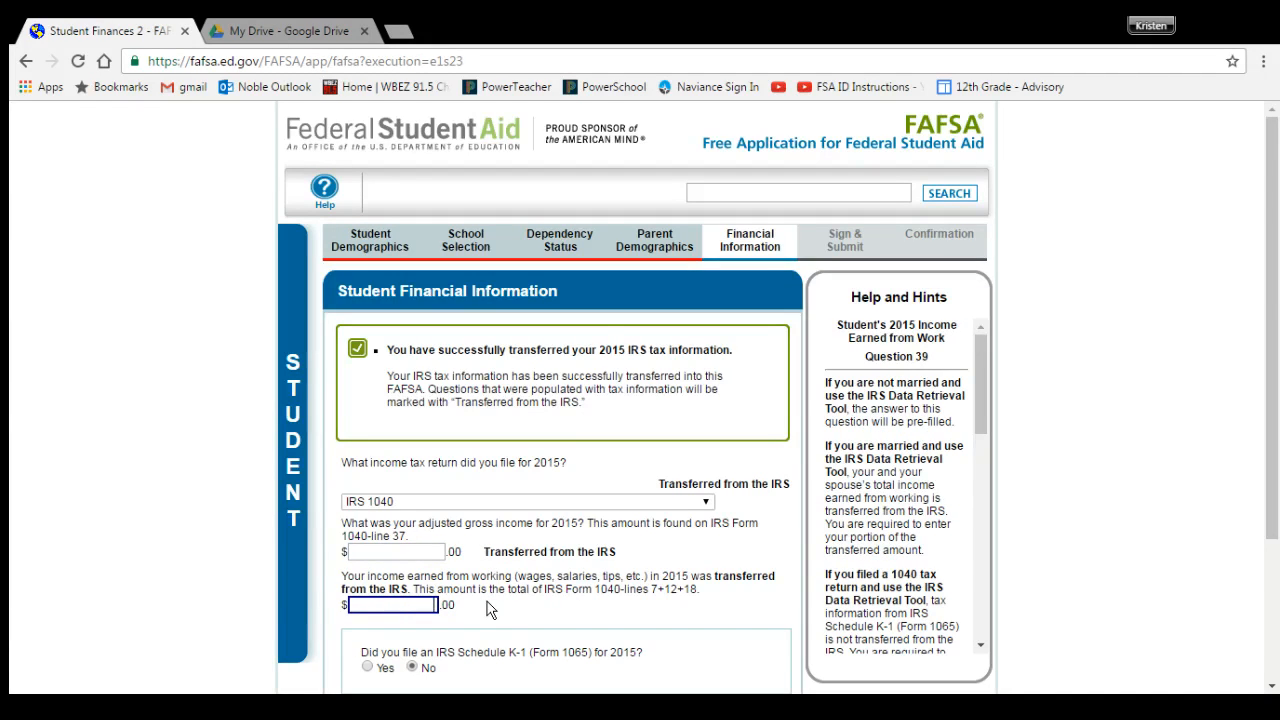
pyautogui.scroll(-1, 483, 493)
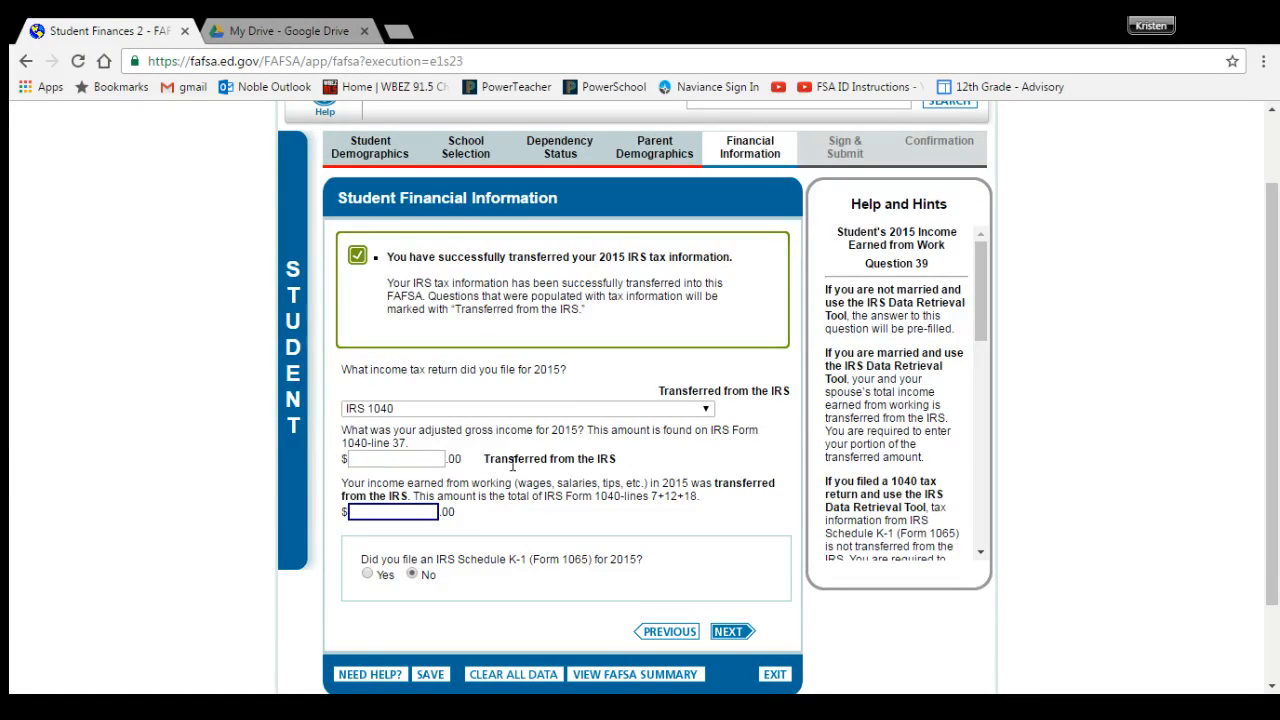
# Step: Enter 35,432 as both AGI and income from work, accepting the mismatch notice
pyautogui.click(411, 464)
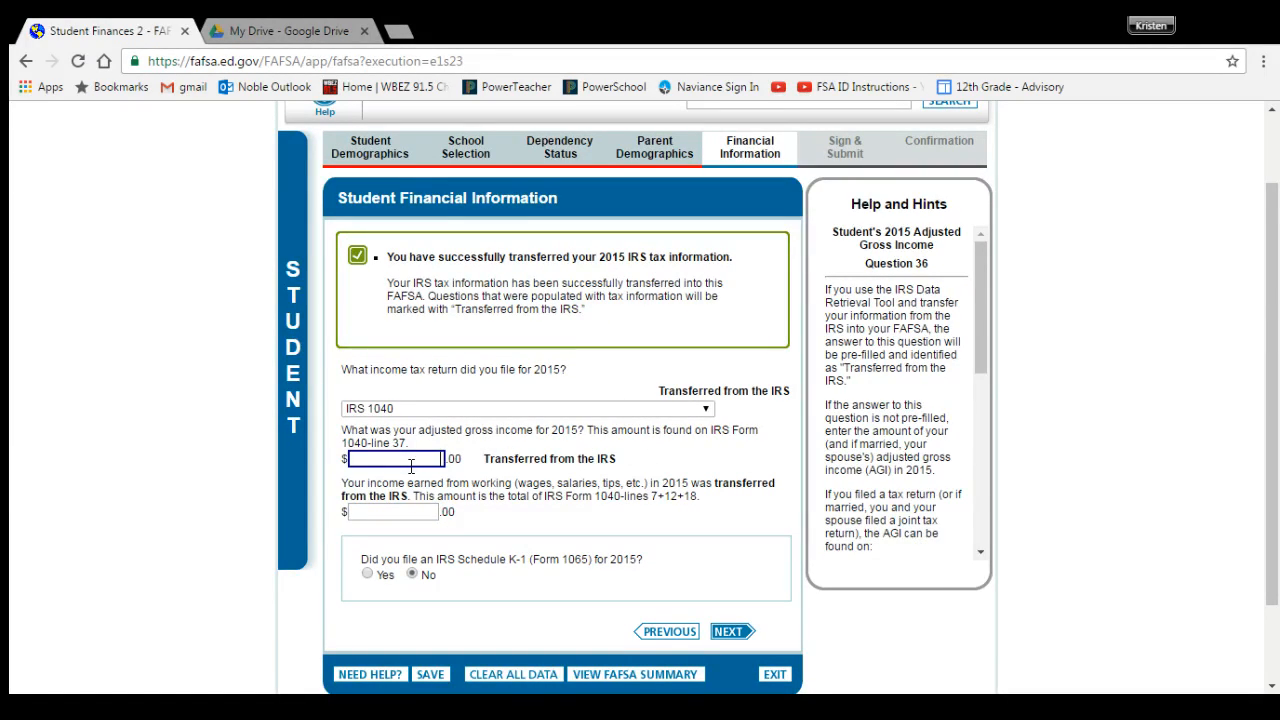
pyautogui.write('35432')
pyautogui.click(392, 510)
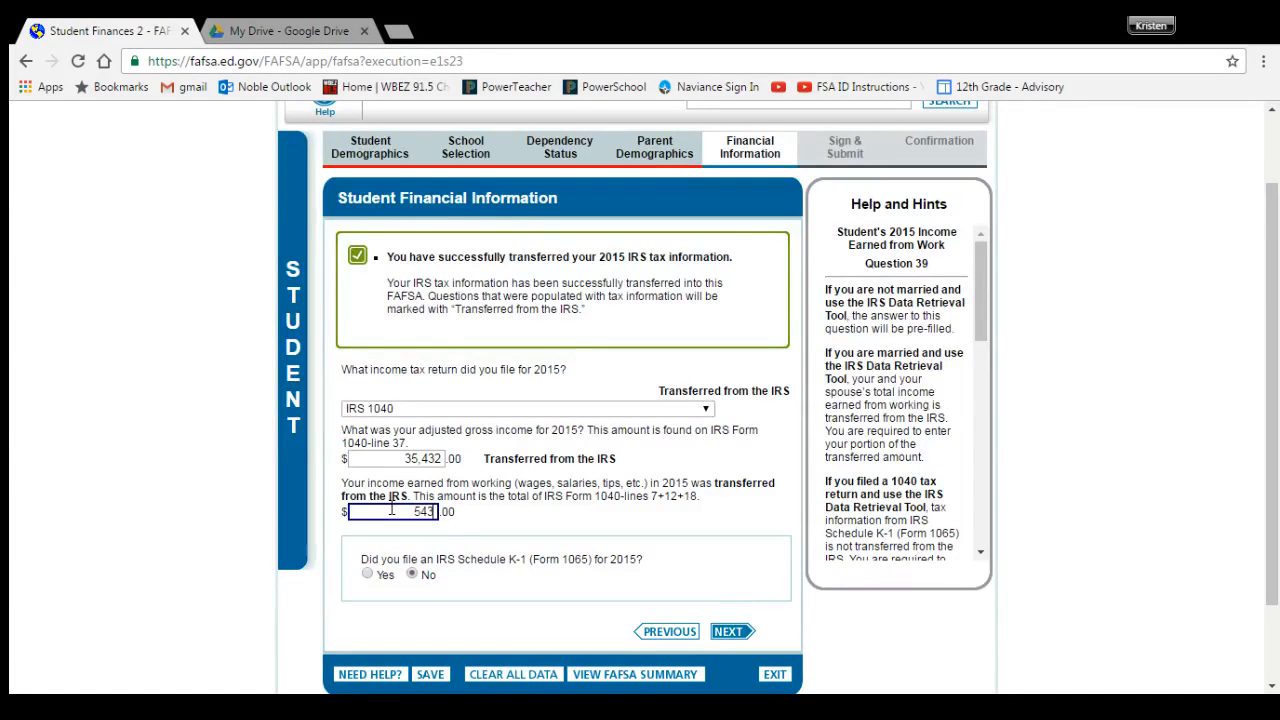
pyautogui.press('BackSpace')
pyautogui.press('BackSpace')
pyautogui.press('BackSpace')
pyautogui.write('3,5432')
pyautogui.click(724, 633)
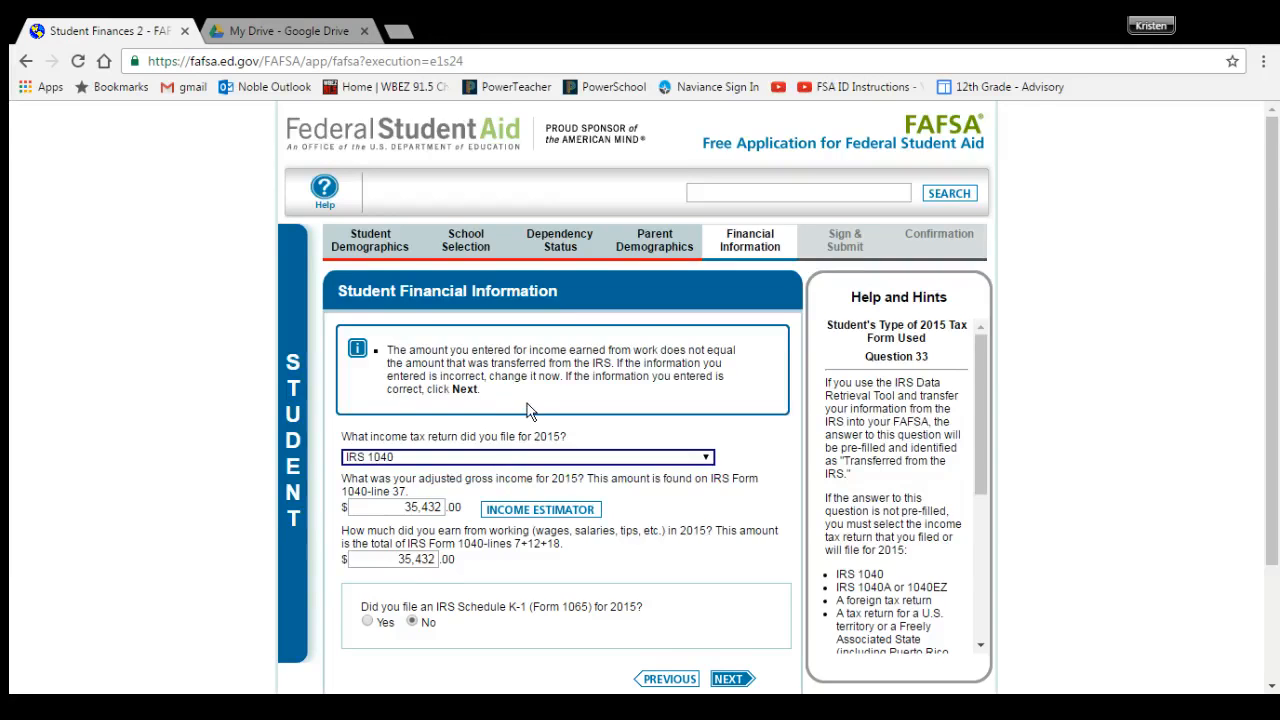
pyautogui.scroll(-1, 530, 411)
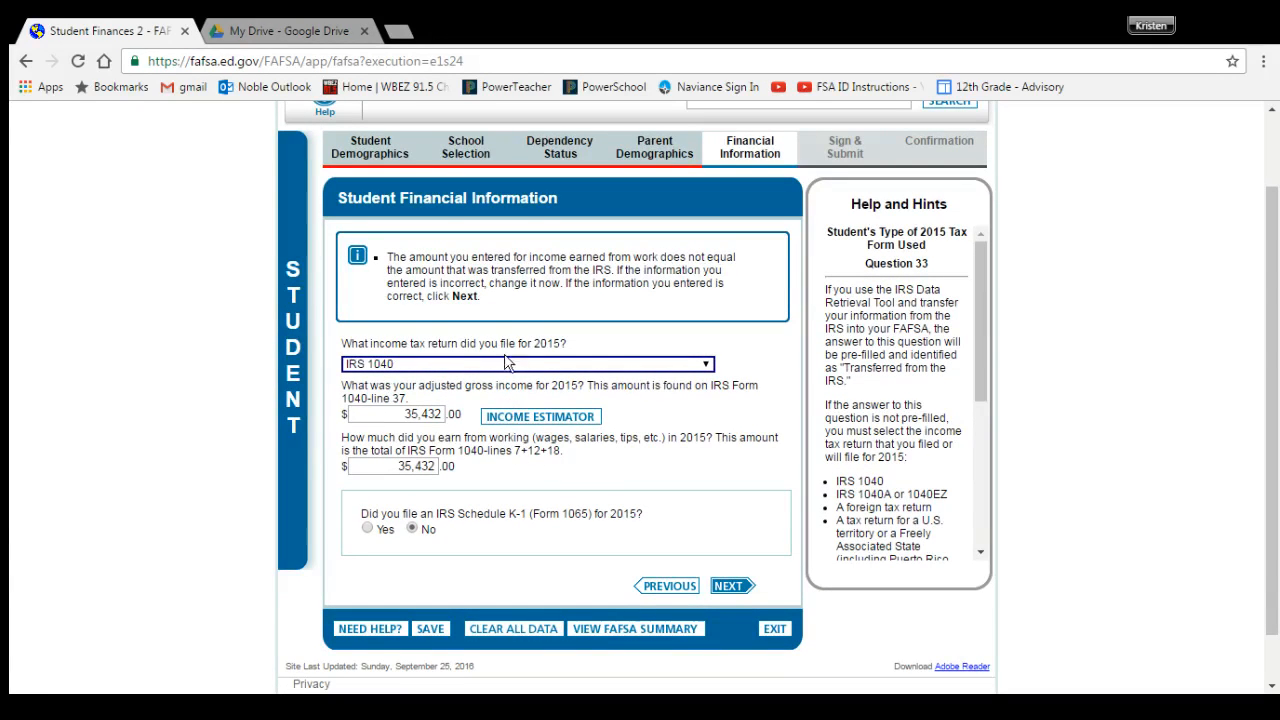
pyautogui.click(728, 586)
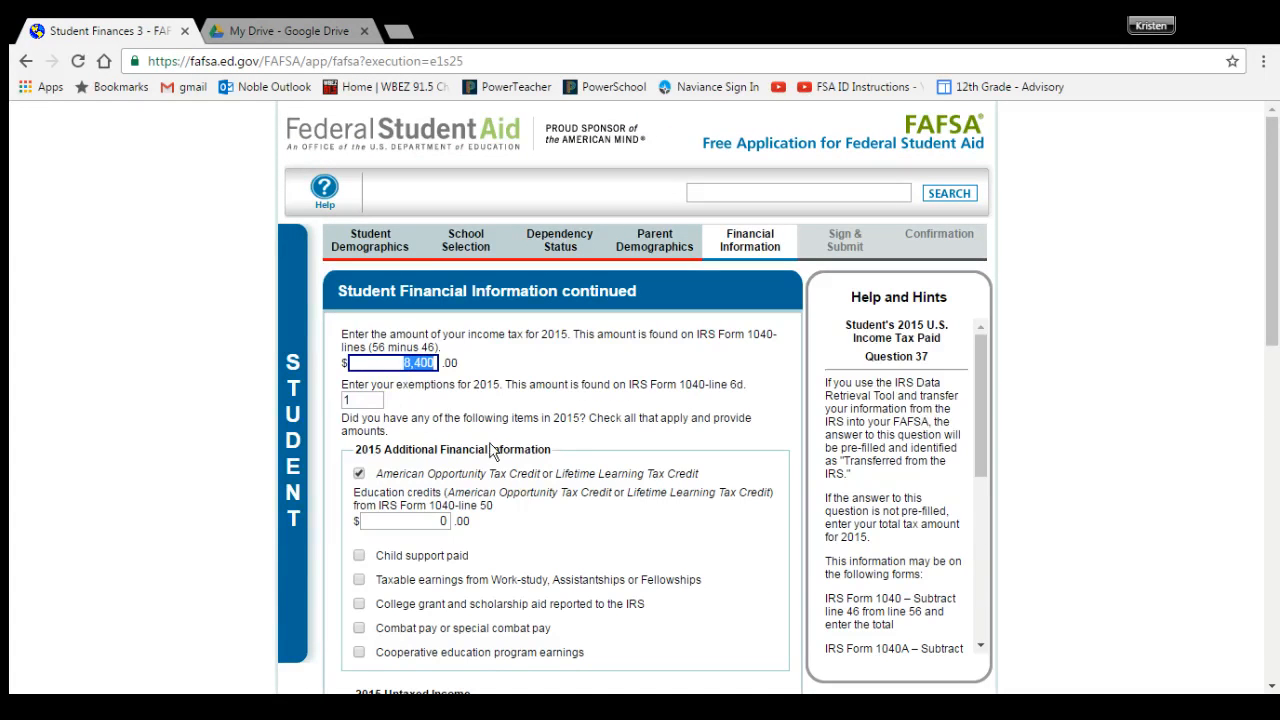
# Step: Answer 0 for the student's cash/savings, investment and business net worth, then continue
pyautogui.scroll(-1, 470, 425)
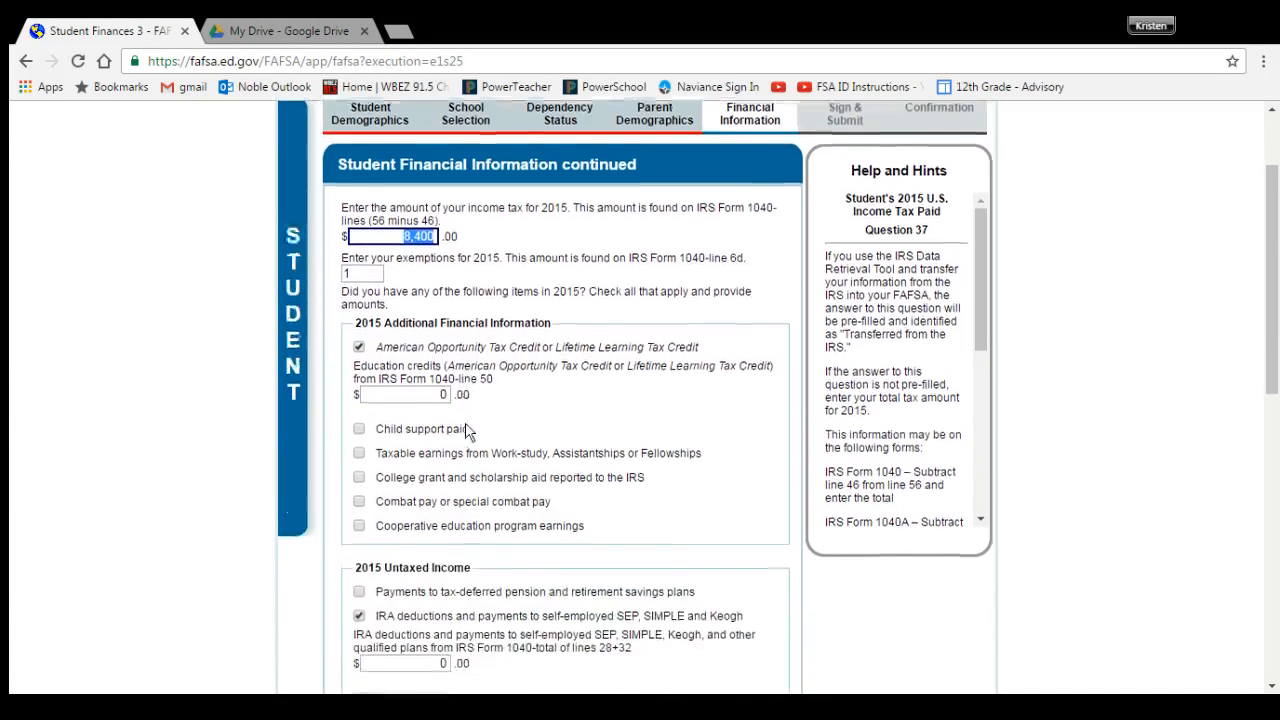
pyautogui.scroll(-6, 465, 430)
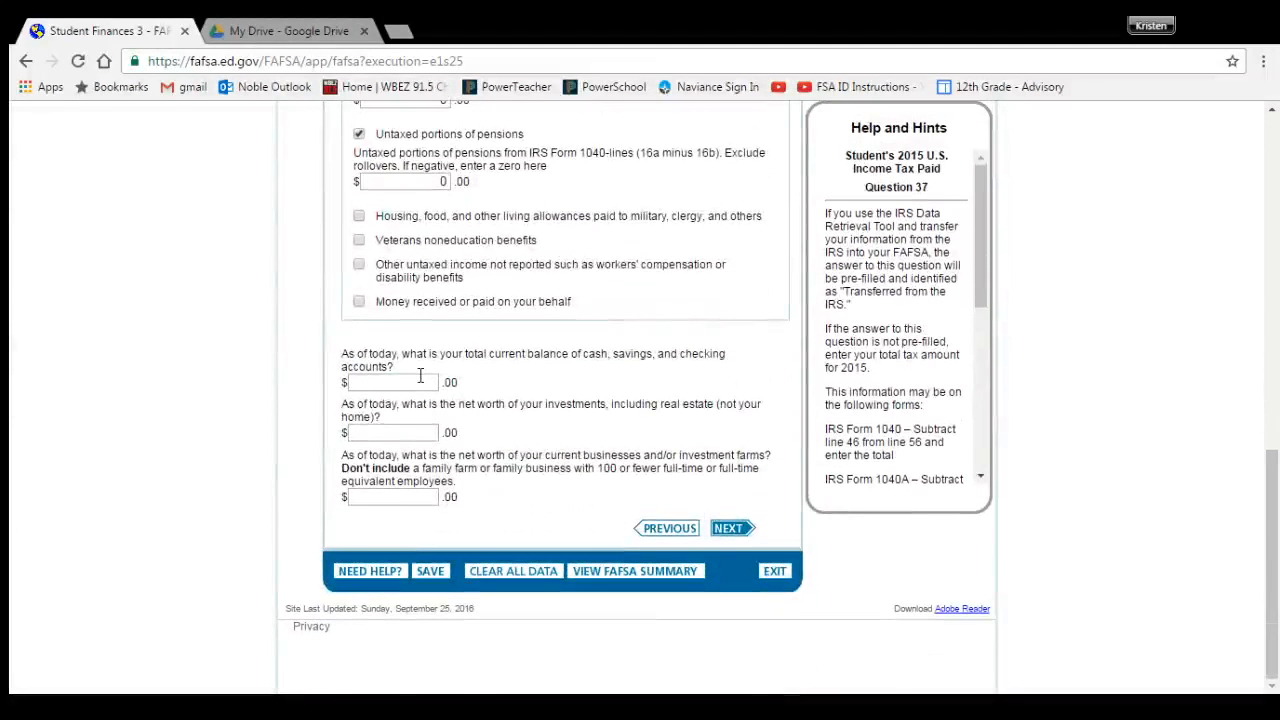
pyautogui.click(420, 379)
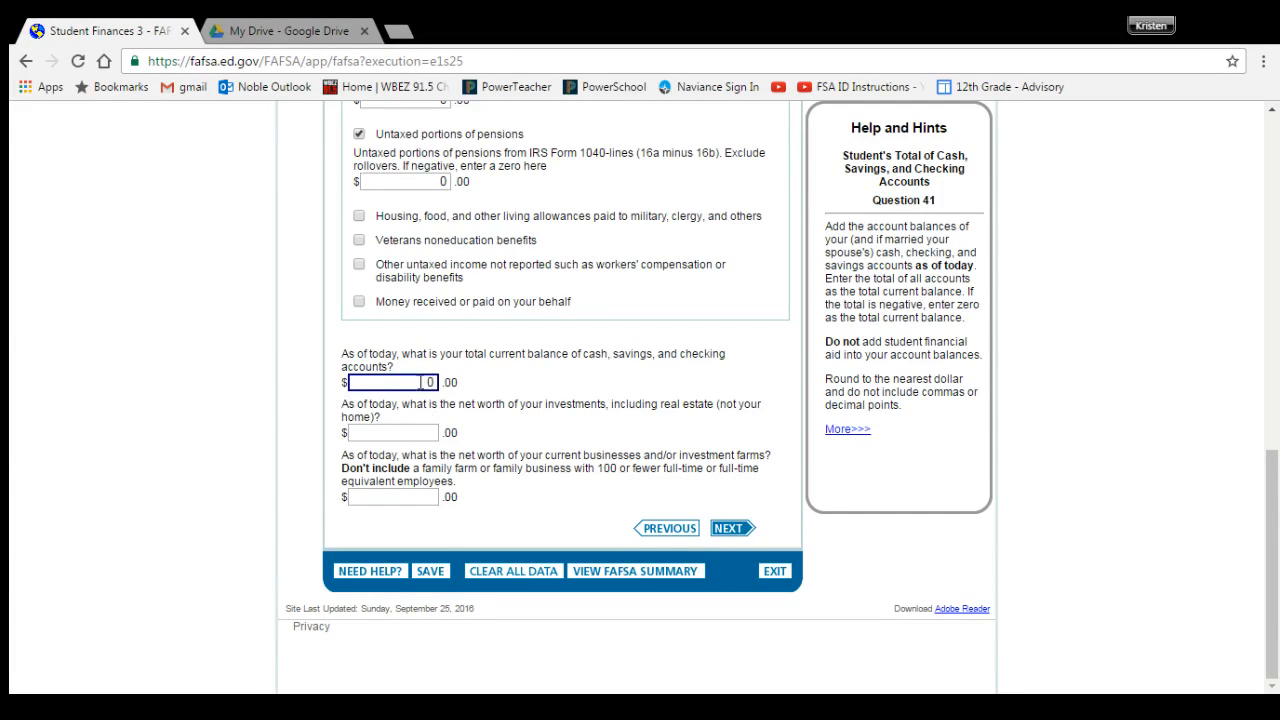
pyautogui.press('Tab')
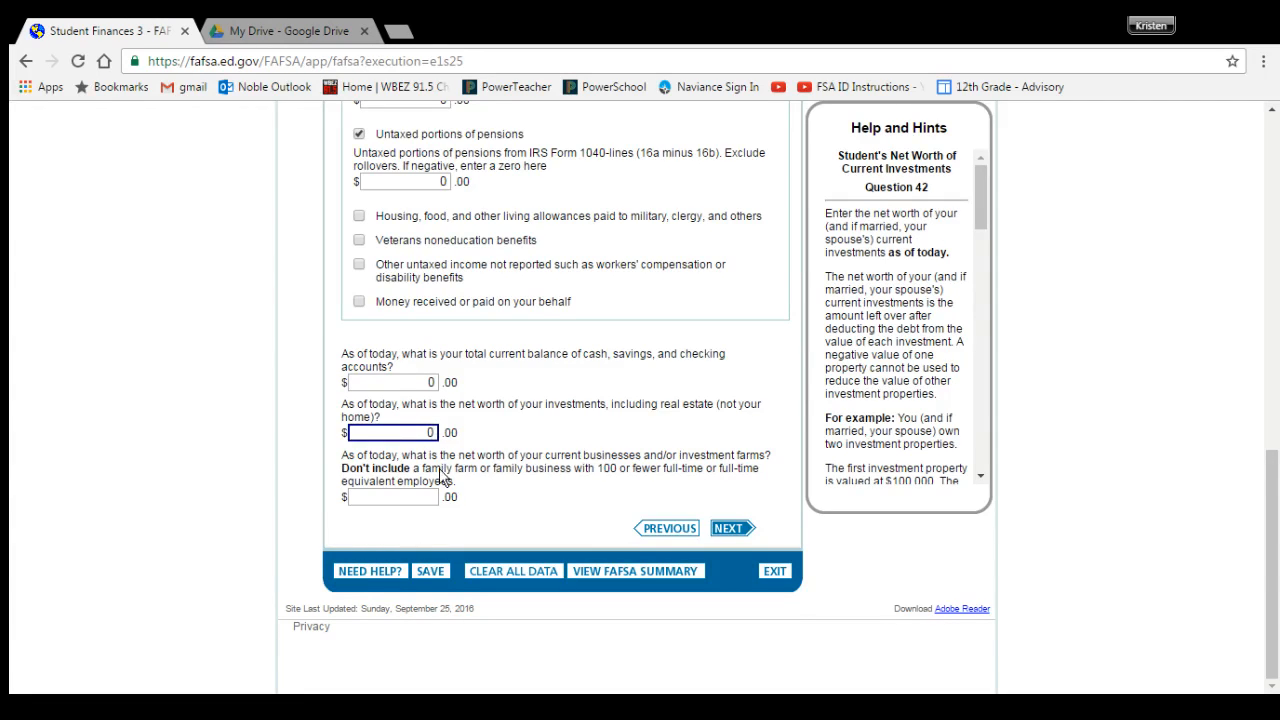
pyautogui.click(415, 497)
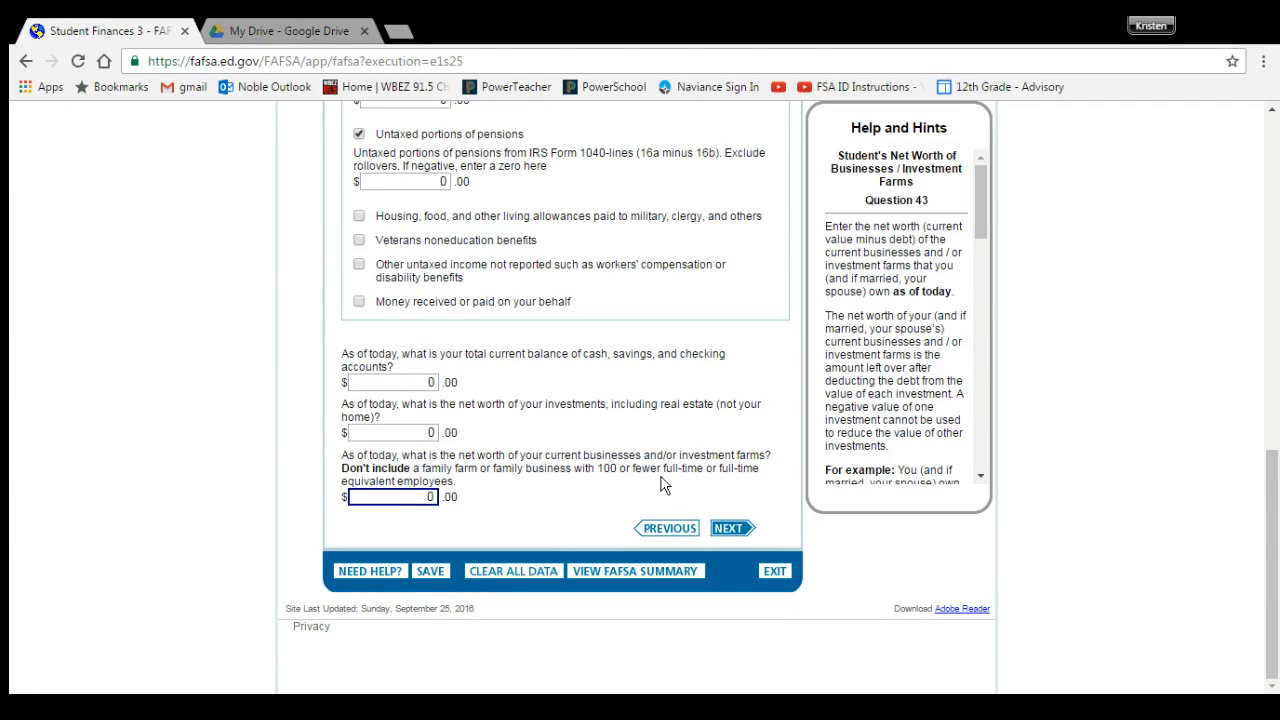
pyautogui.click(729, 530)
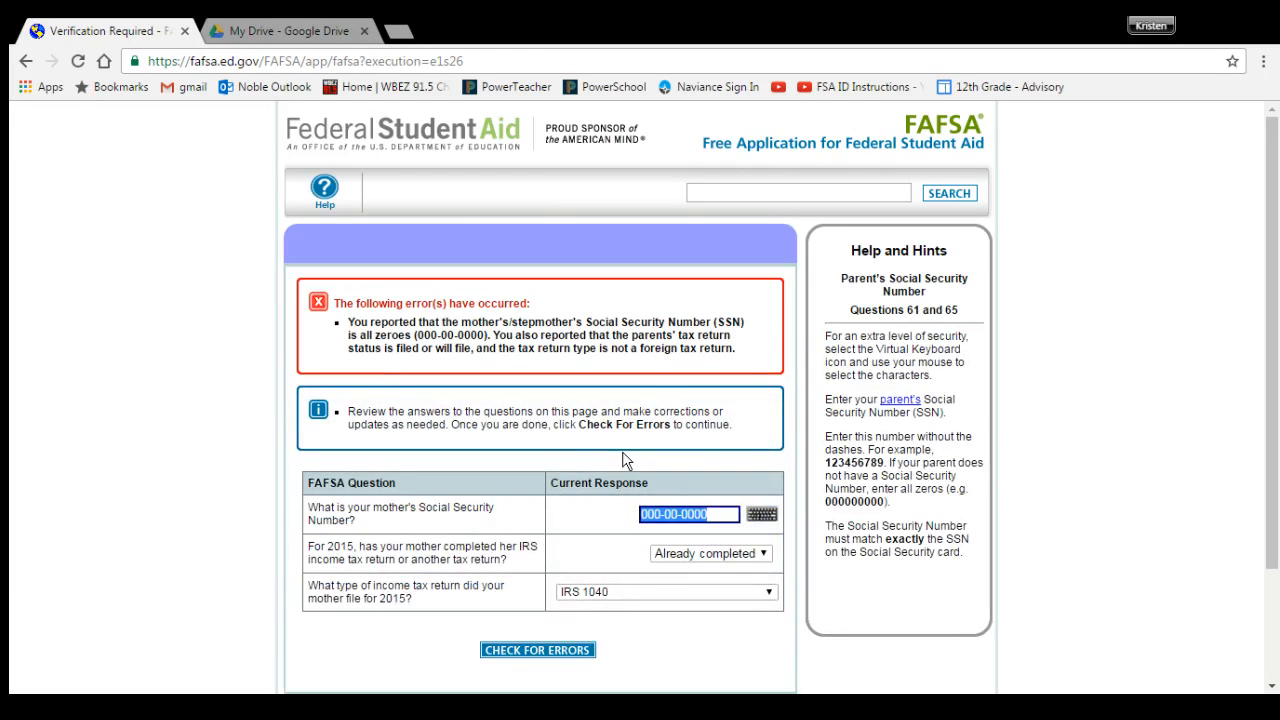
# Step: Run Check for Errors to move past the SSN verification error to Sign & Submit
pyautogui.scroll(-1, 667, 413)
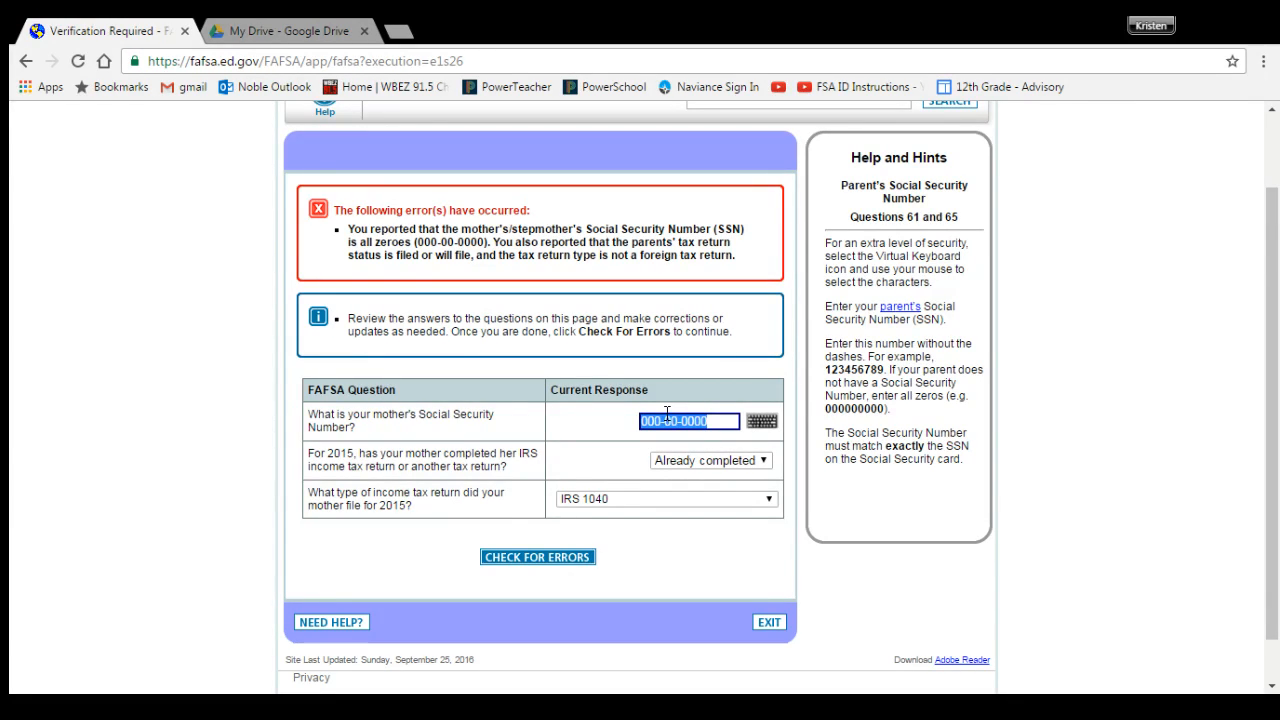
pyautogui.click(535, 566)
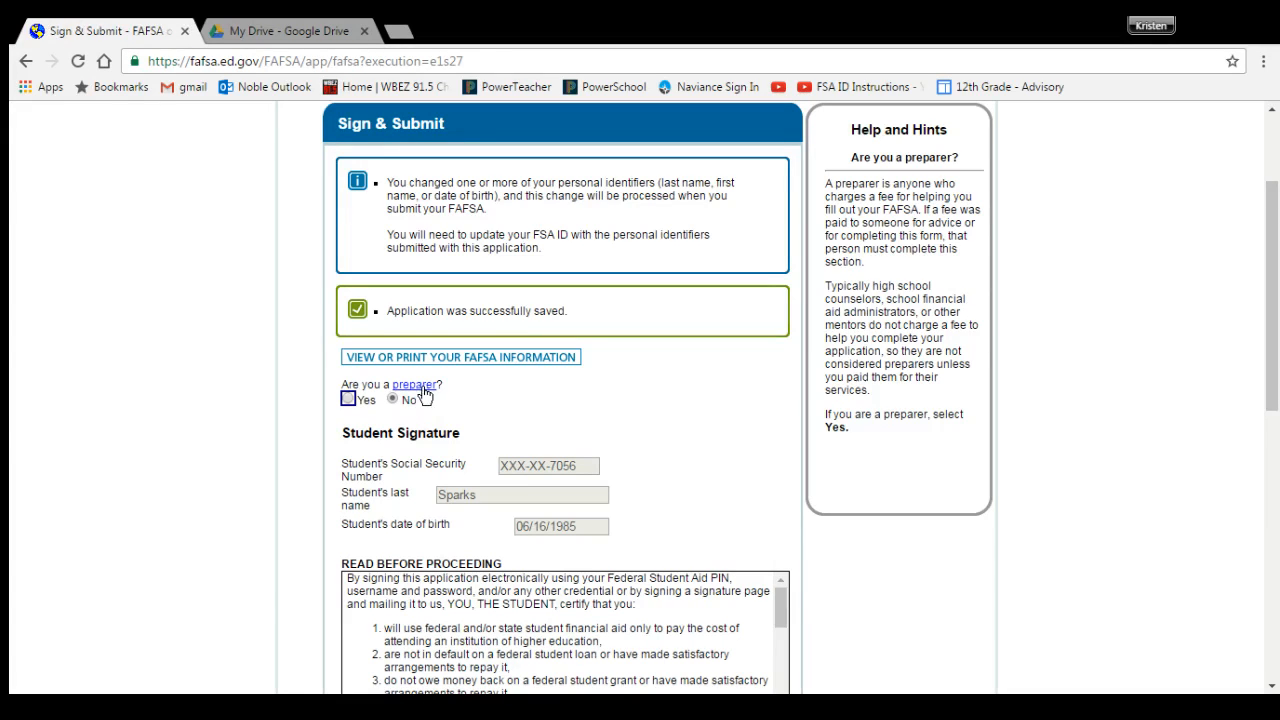
# Step: Agree to the student and parent signature terms and choose Print A Signature Page
pyautogui.click(540, 405)
pyautogui.scroll(-1, 540, 405)
pyautogui.scroll(-1, 400, 300)
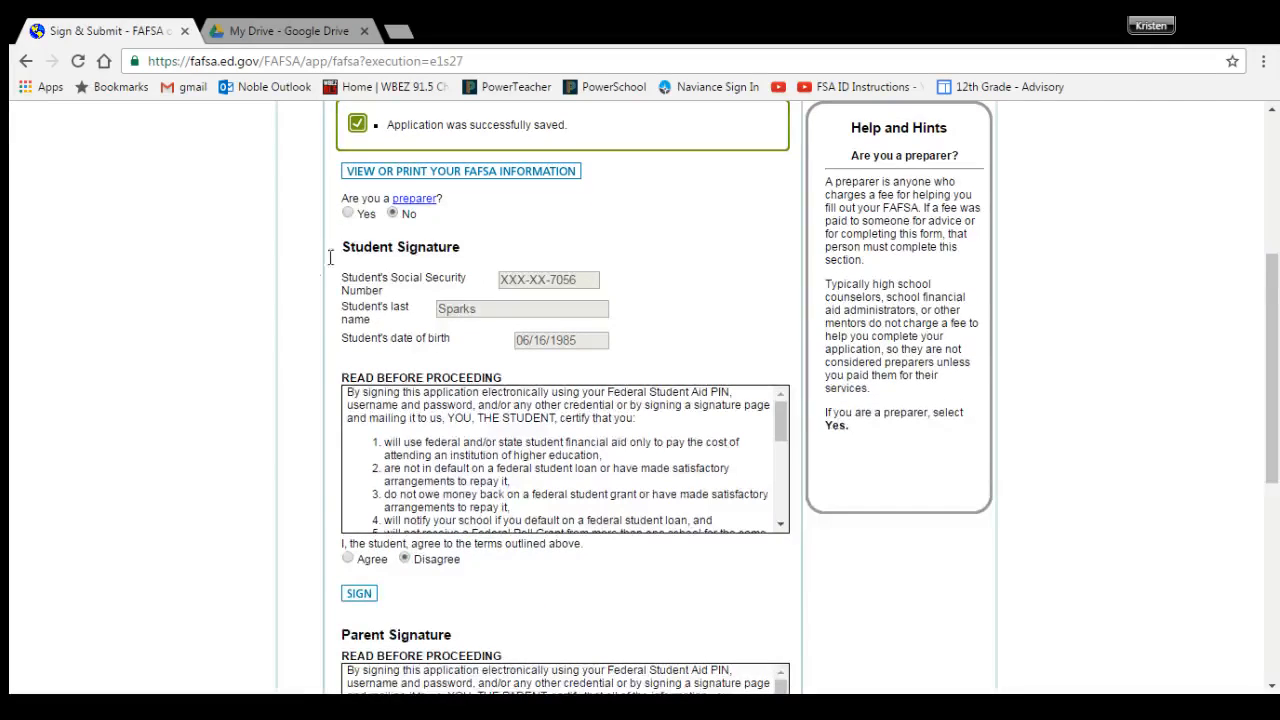
pyautogui.click(347, 559)
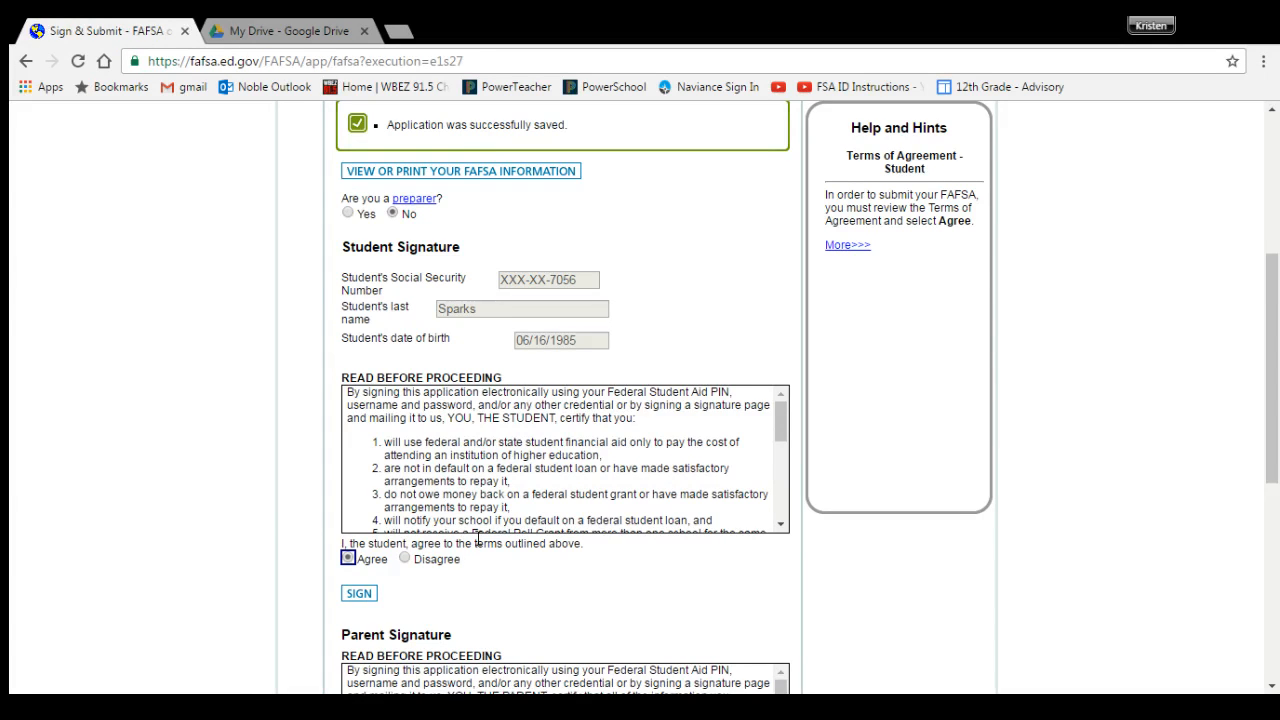
pyautogui.scroll(-2, 477, 540)
pyautogui.scroll(-3, 478, 545)
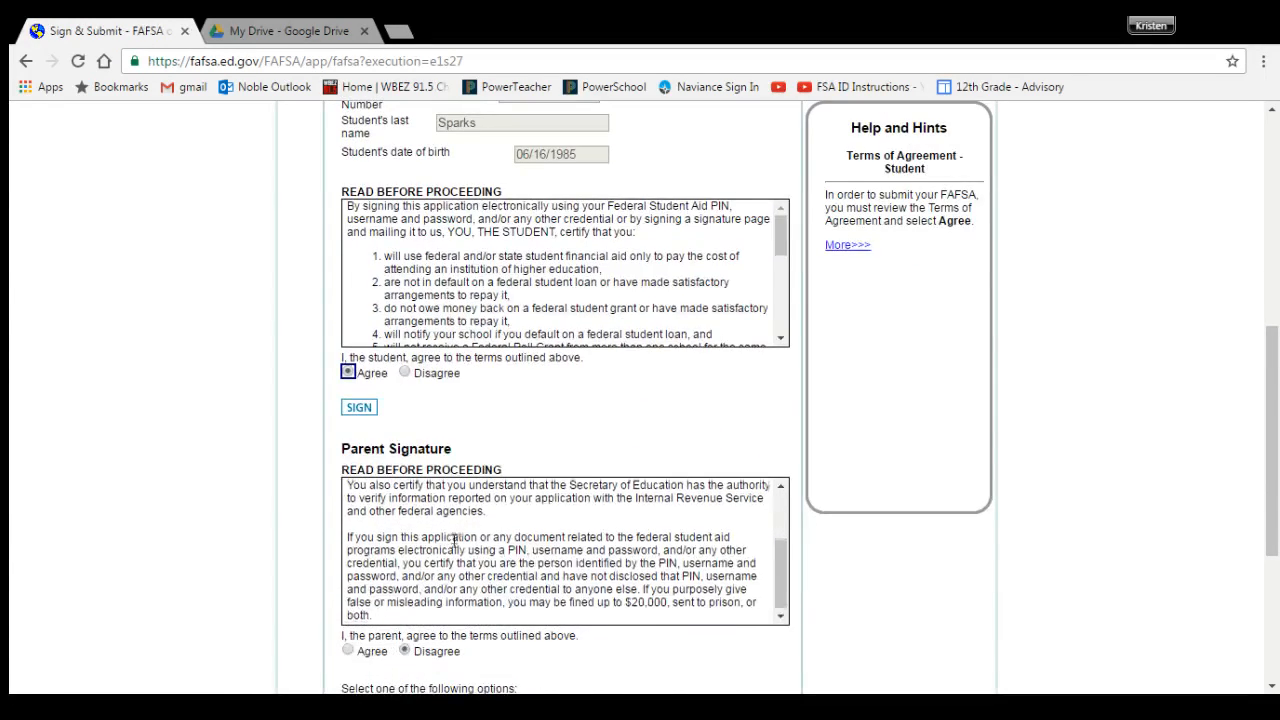
pyautogui.click(348, 465)
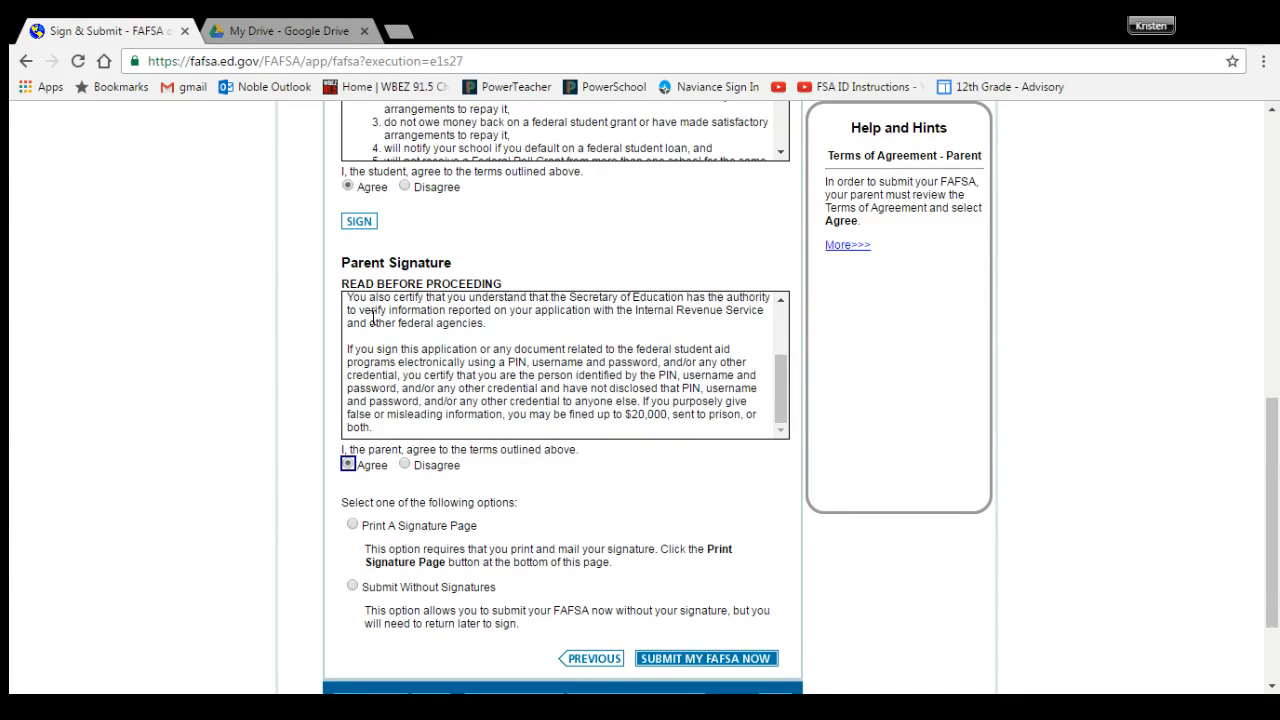
pyautogui.click(352, 527)
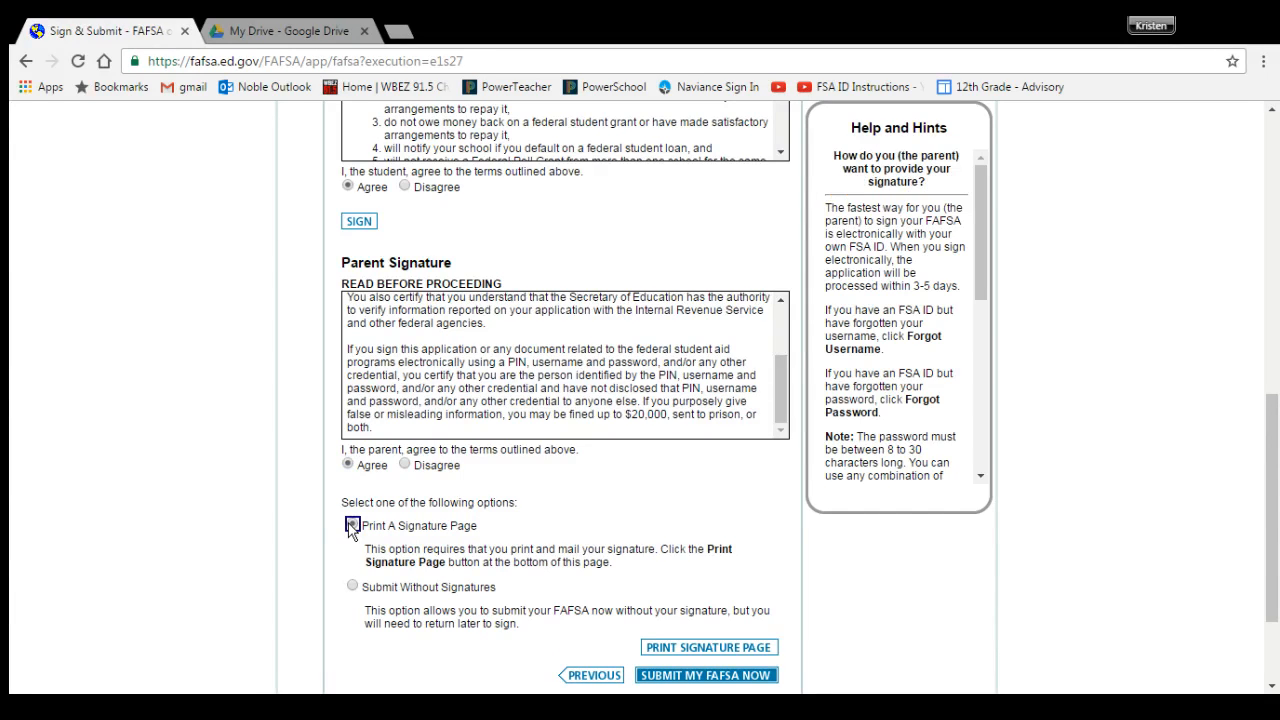
# Step: Open the printable signature page in a new tab, then exit the application from Sign & Submit
pyautogui.click(669, 648)
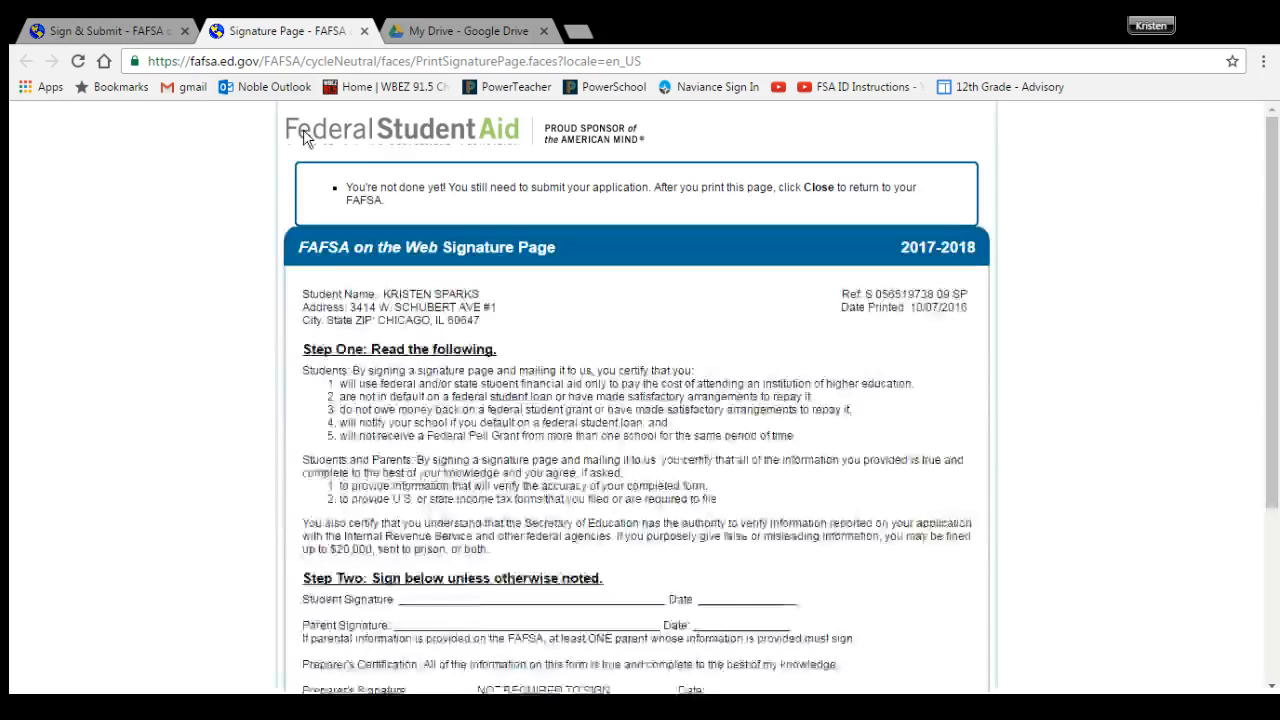
pyautogui.scroll(-5, 580, 420)
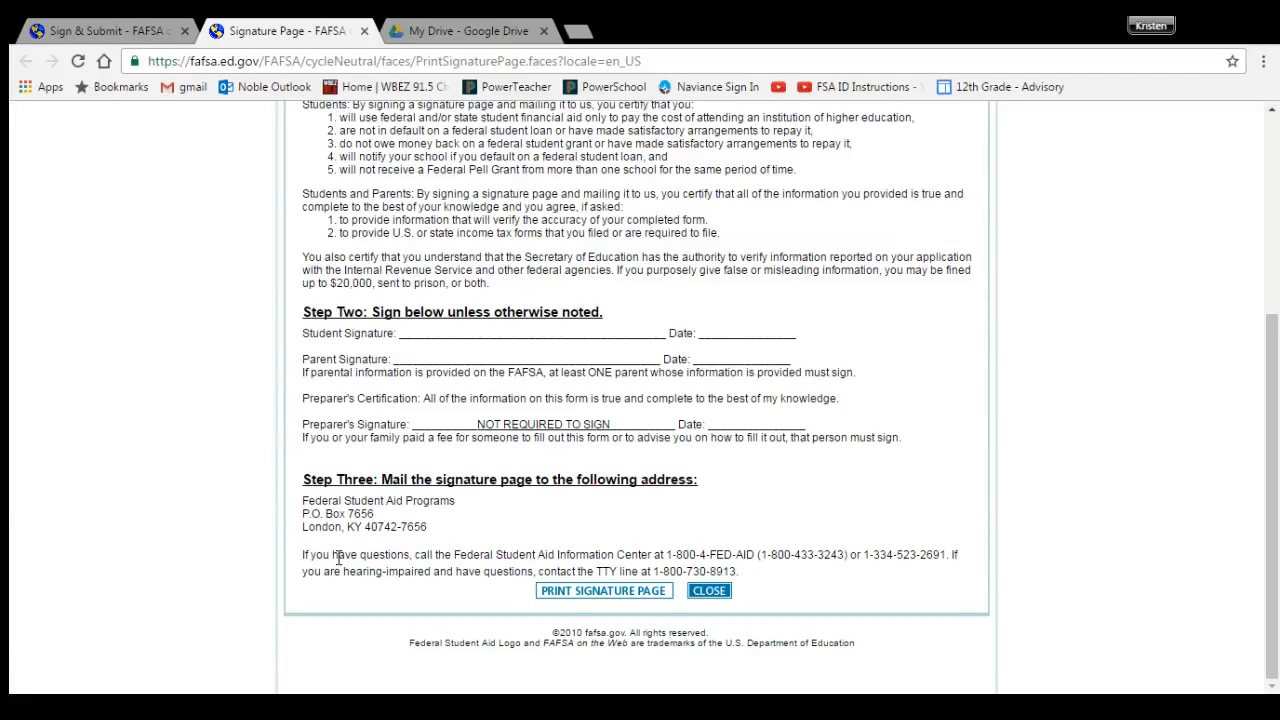
pyautogui.click(132, 31)
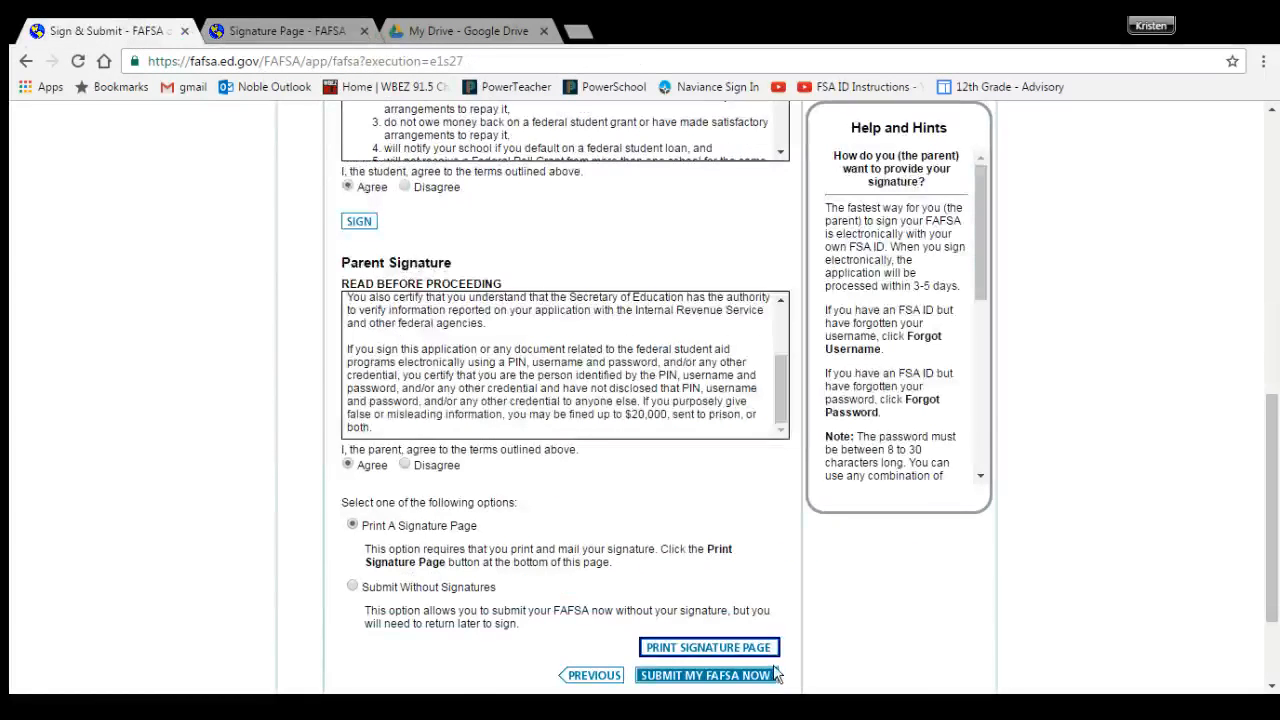
pyautogui.scroll(-1, 776, 670)
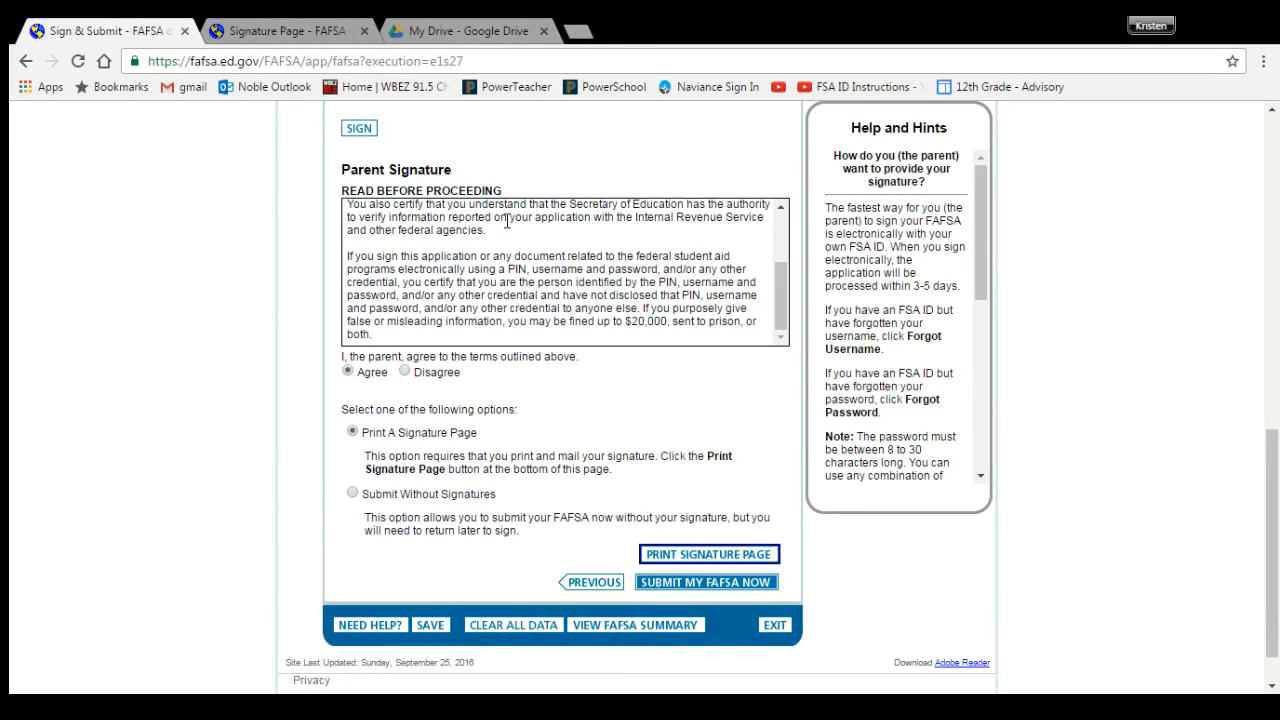
pyautogui.scroll(1, 507, 221)
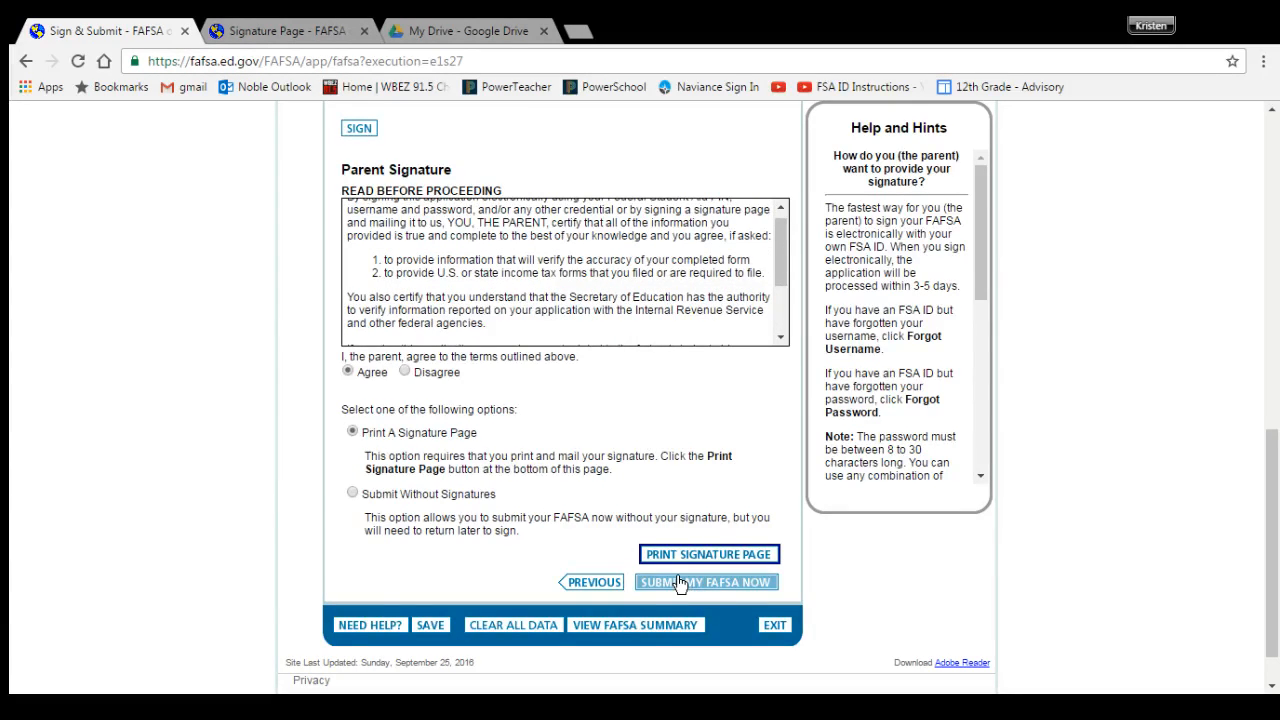
pyautogui.click(772, 634)
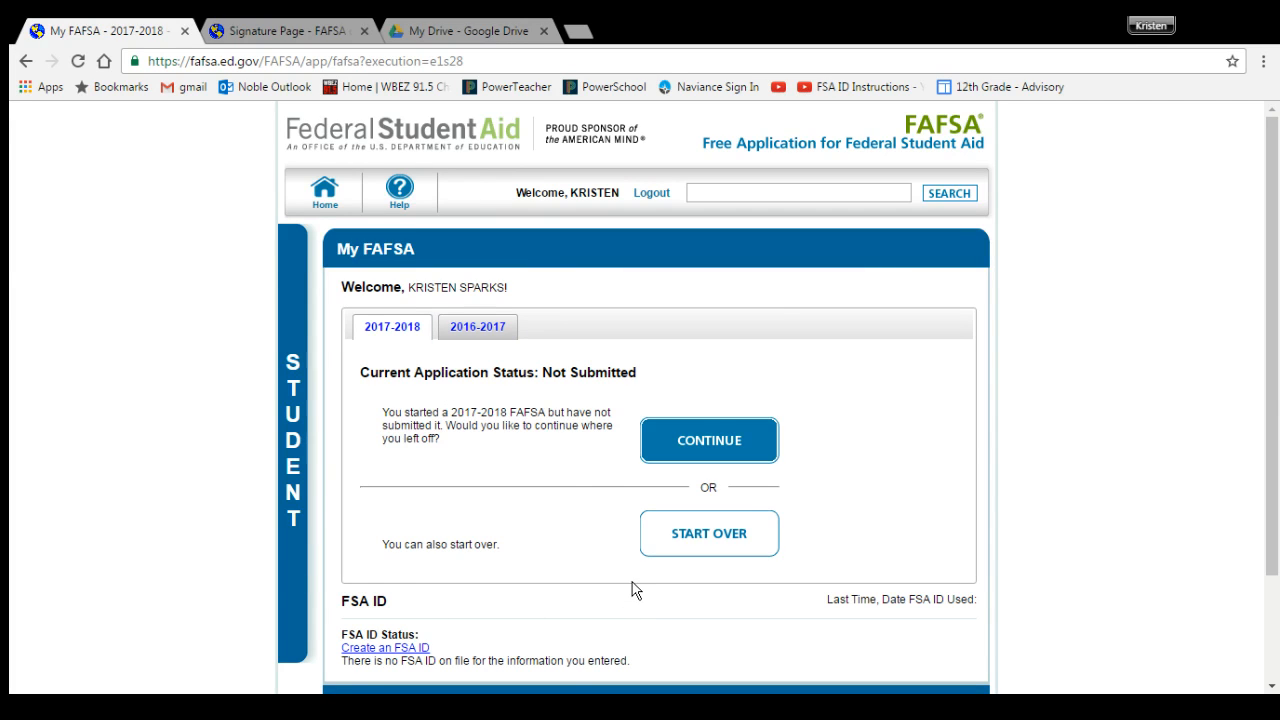
# Step: Check that the 2017-2018 FAFSA shows Not Submitted, then log out to the 'Get help paying for college' home page
pyautogui.scroll(-2, 632, 590)
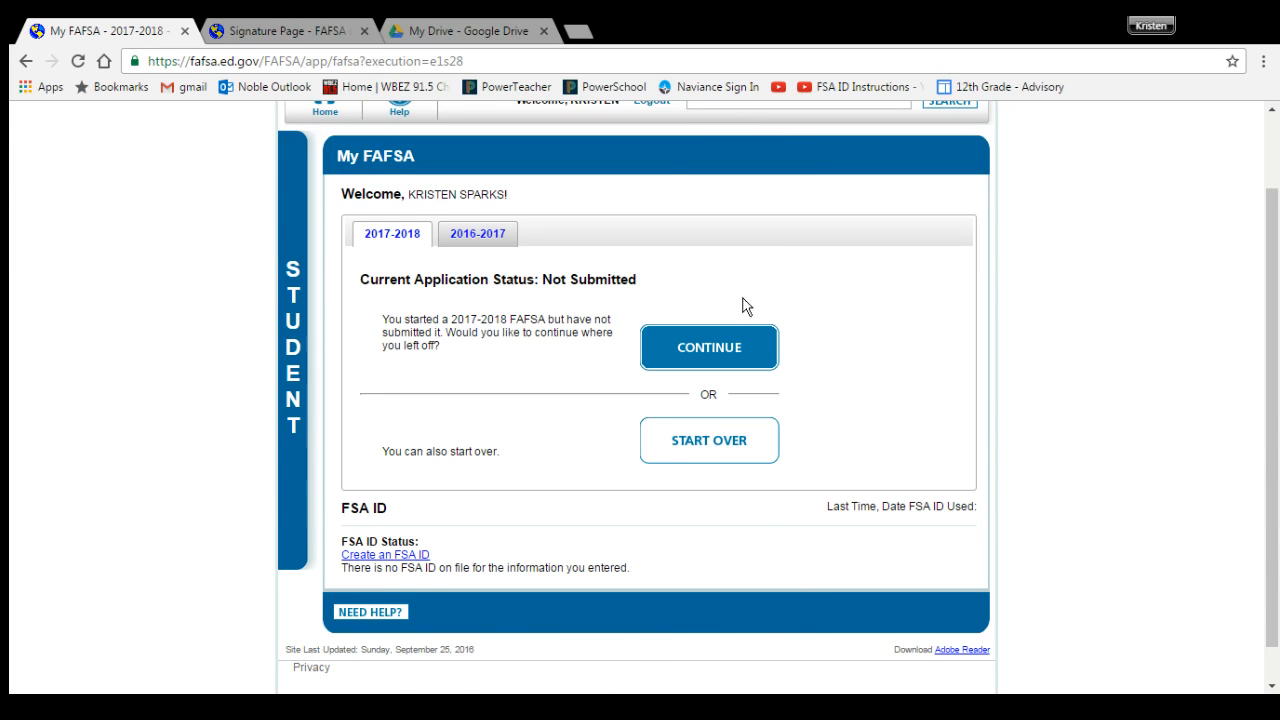
pyautogui.scroll(2, 654, 186)
pyautogui.click(651, 194)
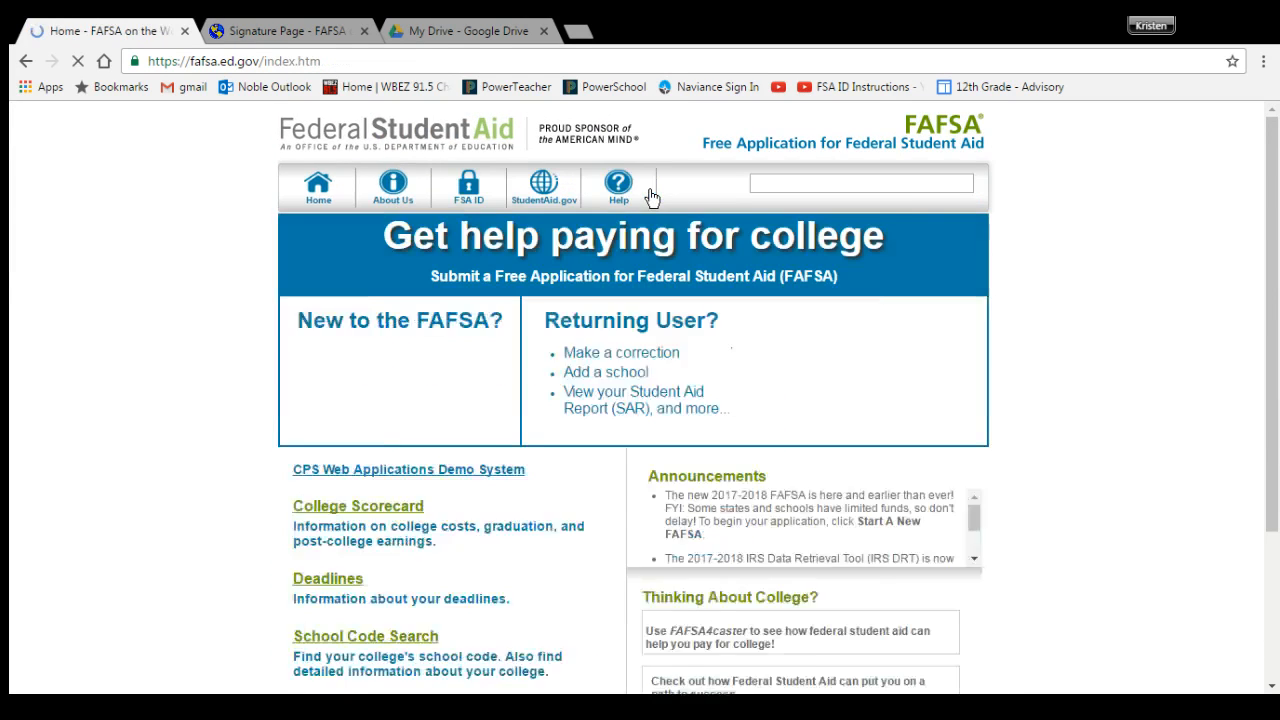